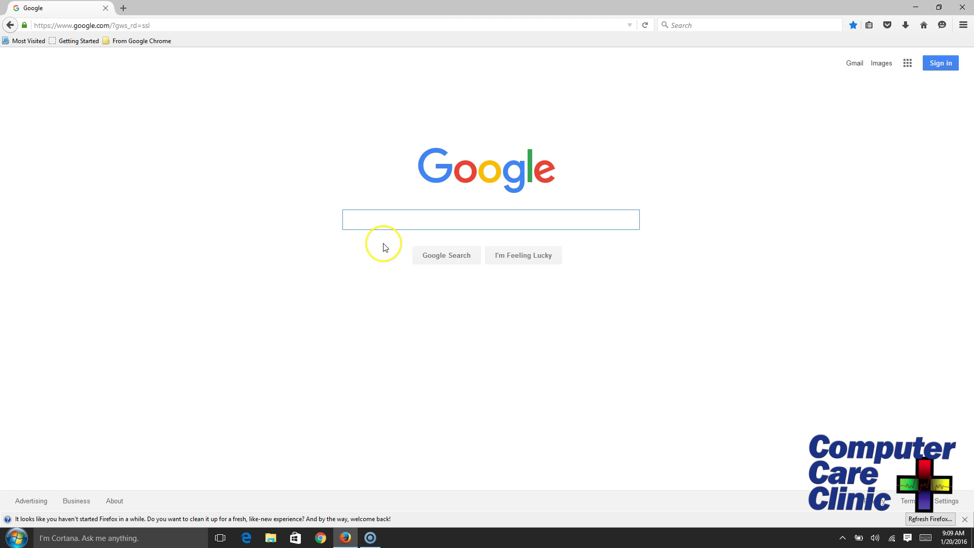
Search Google for 'virtualbox' and open the 'Downloads – Oracle VM VirtualBox' result.
type("virta")
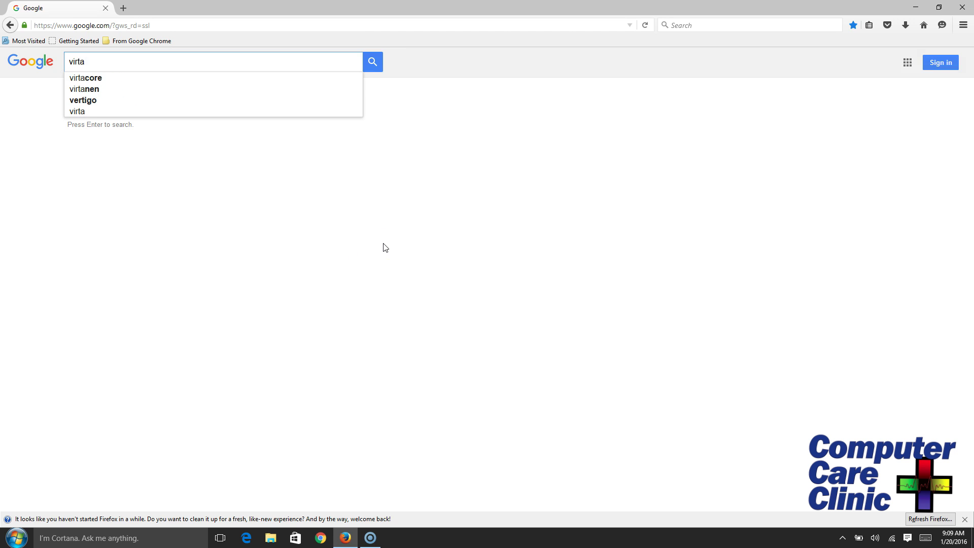
key("BackSpace")
type("ual")
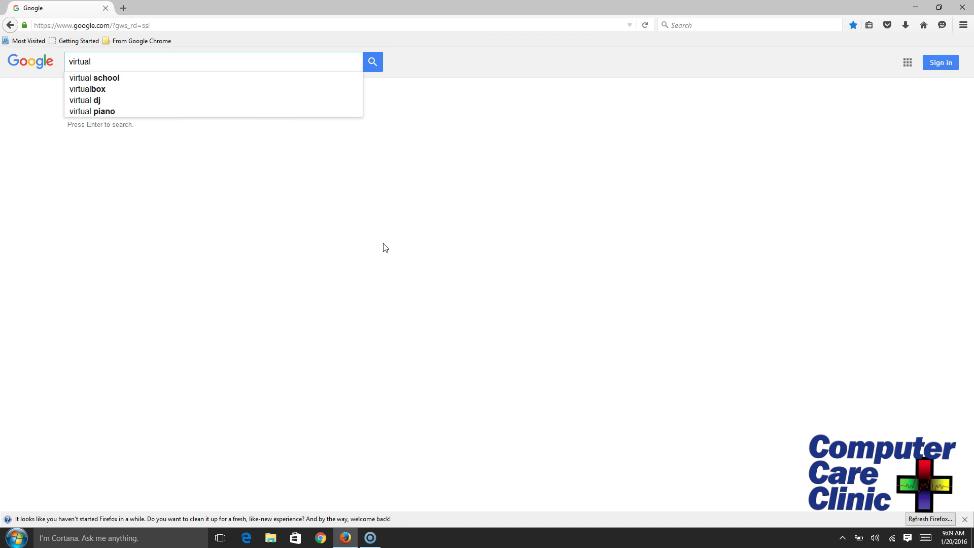
type("box")
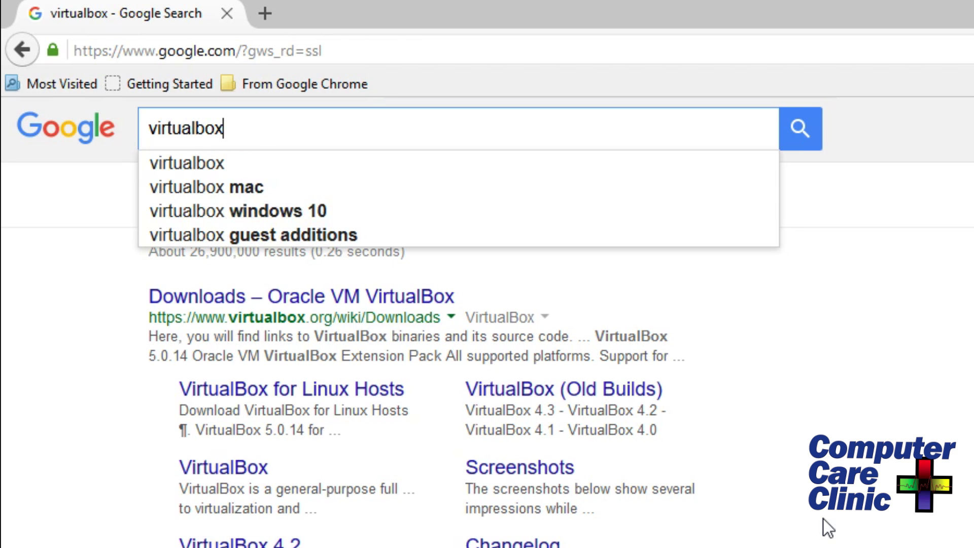
key("Return")
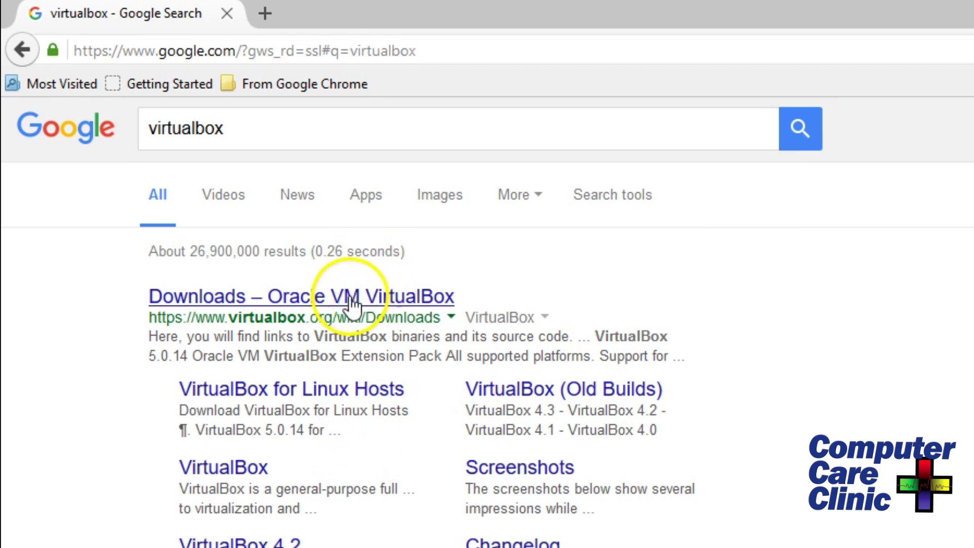
left_click(388, 297)
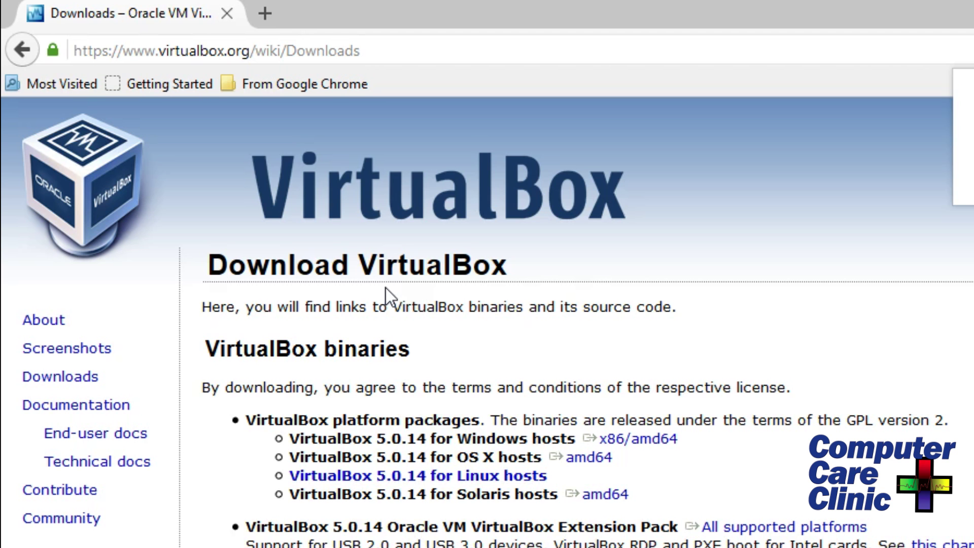
Bring up the virtualbox.org Download VirtualBox page listing the 5.0.14 Windows hosts package.
left_click(686, 378)
left_click(618, 443)
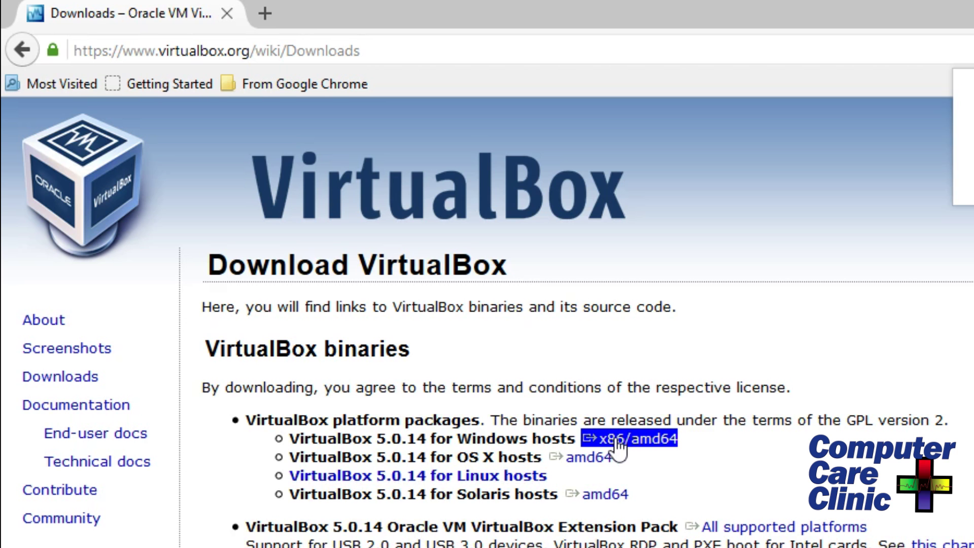
left_click(60, 376)
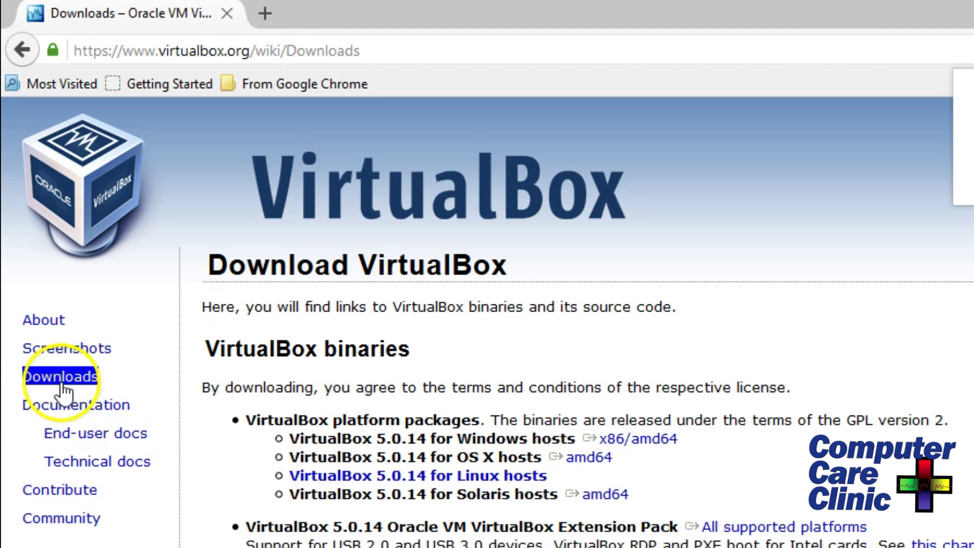
Download the VirtualBox 5.0.14 Windows installer and the Extension Pack, then launch the installer.
left_click(644, 439)
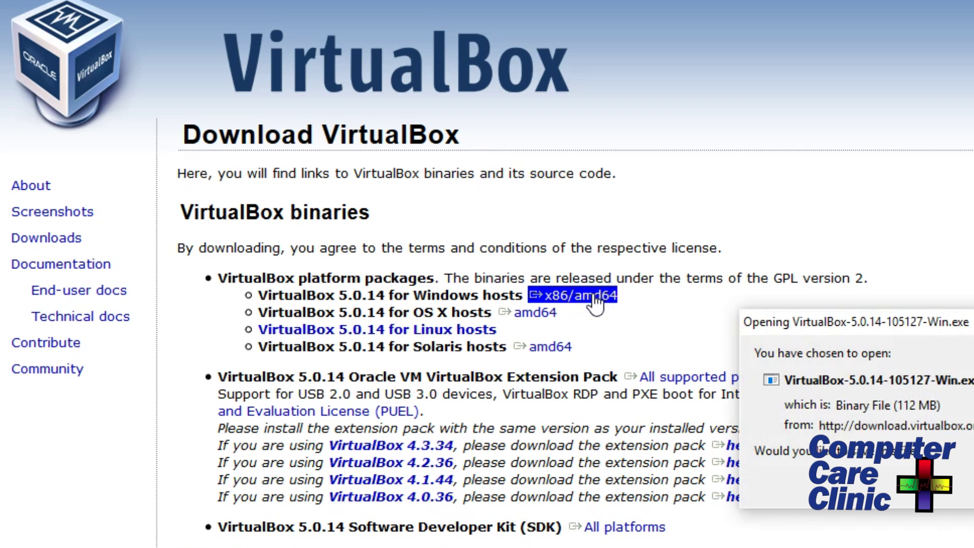
key("Escape")
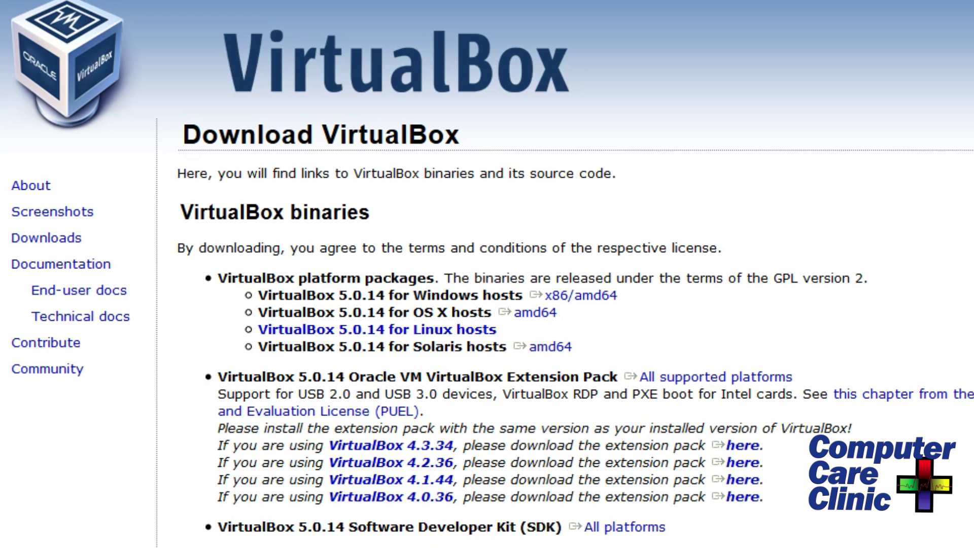
left_click(711, 378)
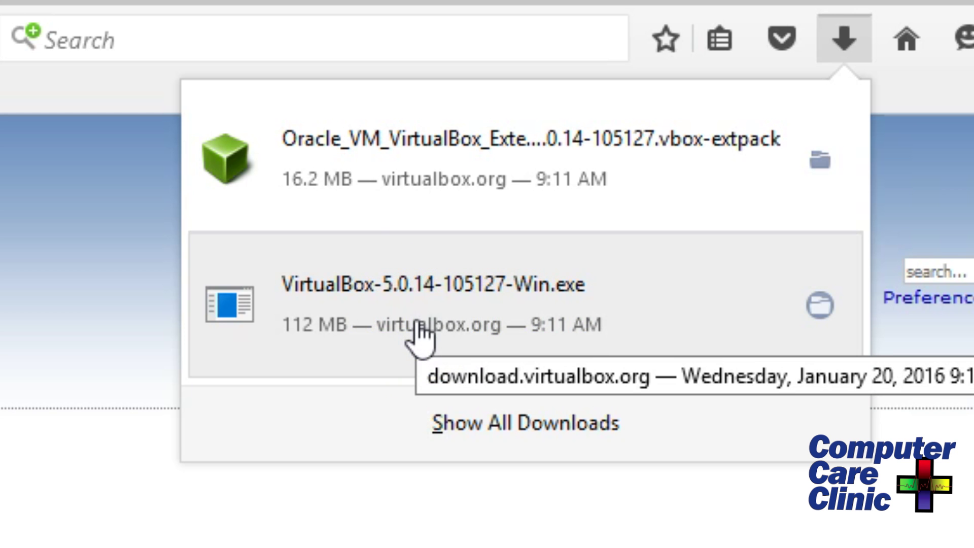
left_click(417, 324)
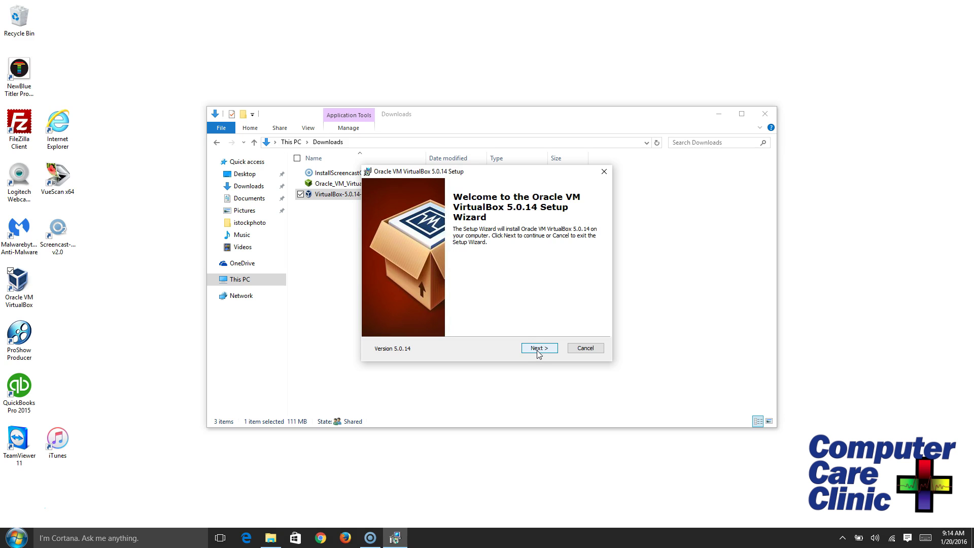
Install VirtualBox 5.0.14 with default features and shortcuts, accepting the network interfaces reset warning.
left_click(539, 349)
left_click(449, 241)
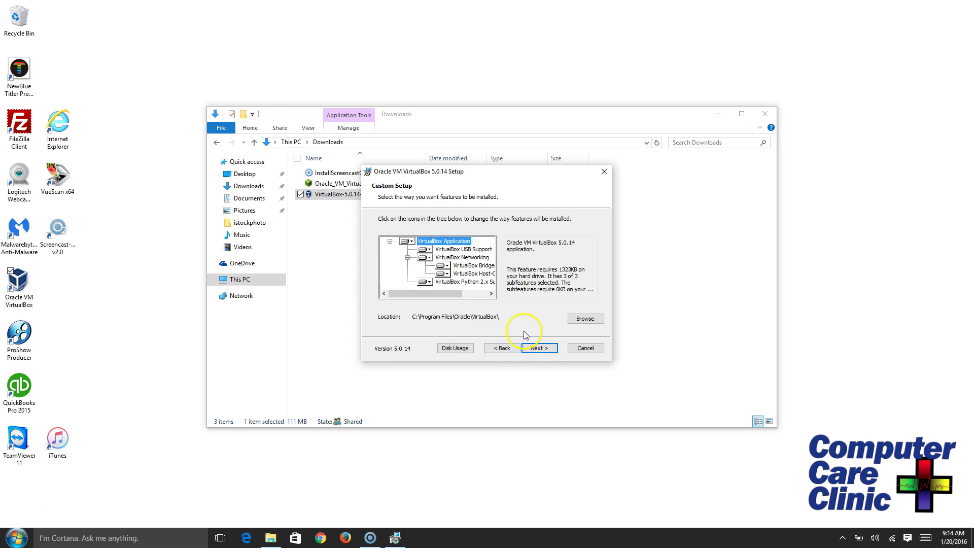
left_click(541, 350)
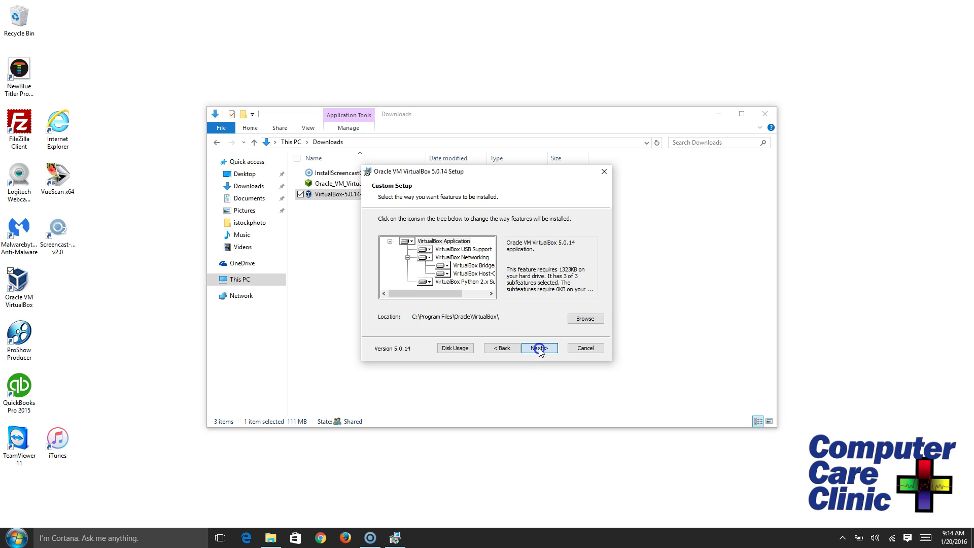
left_click(539, 349)
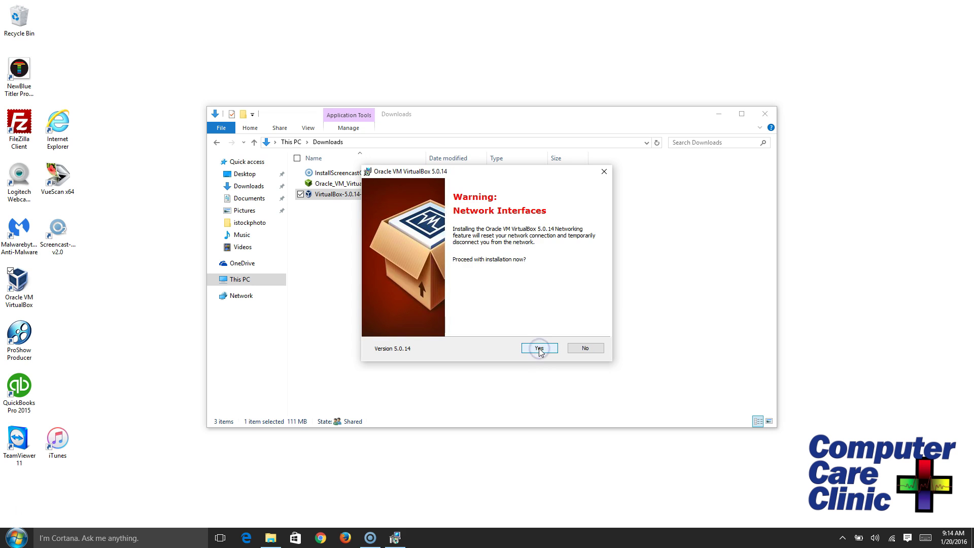
left_click(540, 349)
left_click(540, 349)
left_click(541, 349)
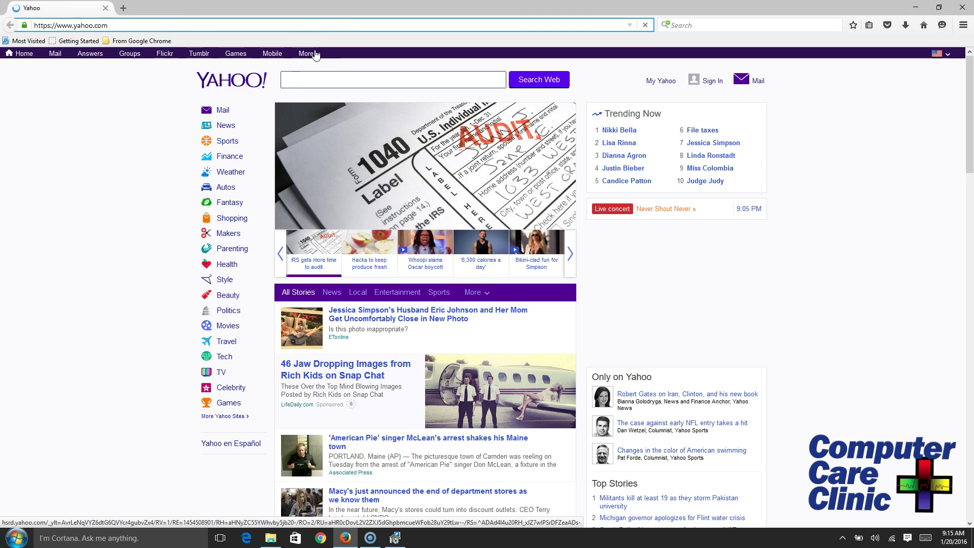
Search Yahoo for 'ubuntu' and open the 'Ubuntu - Official Site' result.
type("ubuntu")
key("Return")
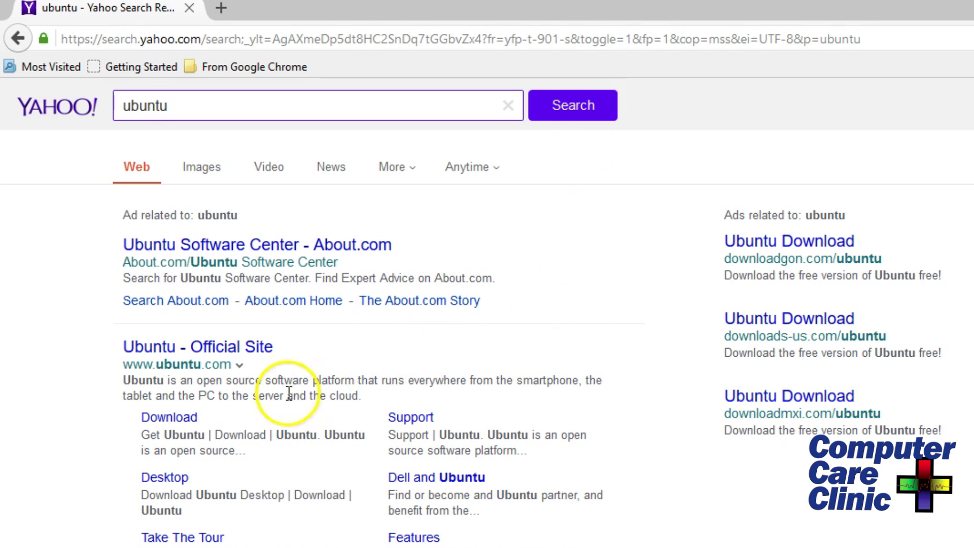
left_click(219, 348)
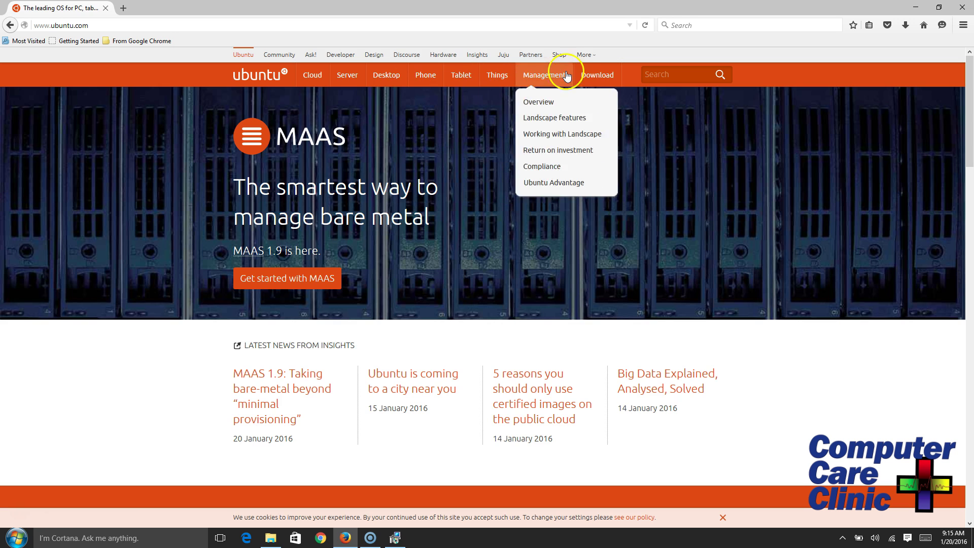
Request the 64-bit Ubuntu 15.10 desktop download from the site's Download > Desktop page.
mouse_move(590, 78)
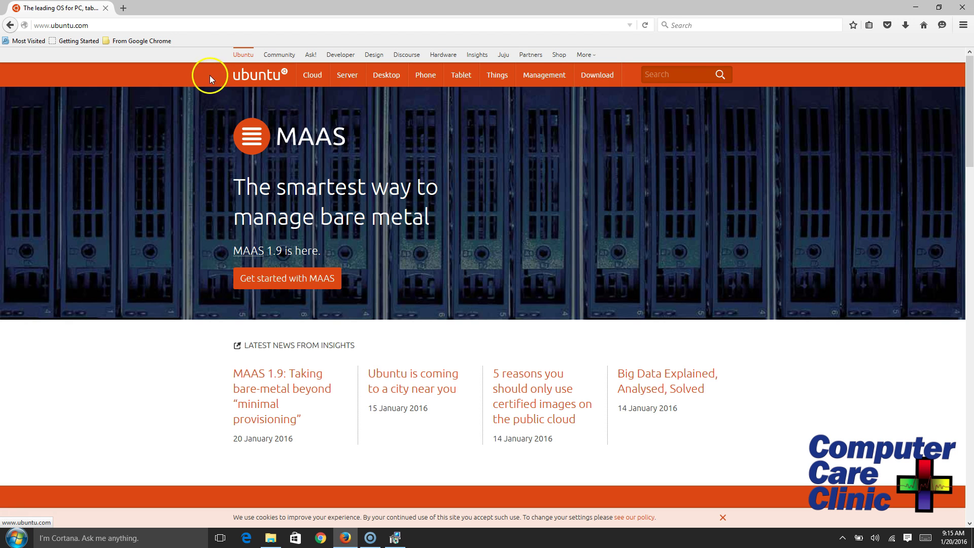
mouse_move(542, 76)
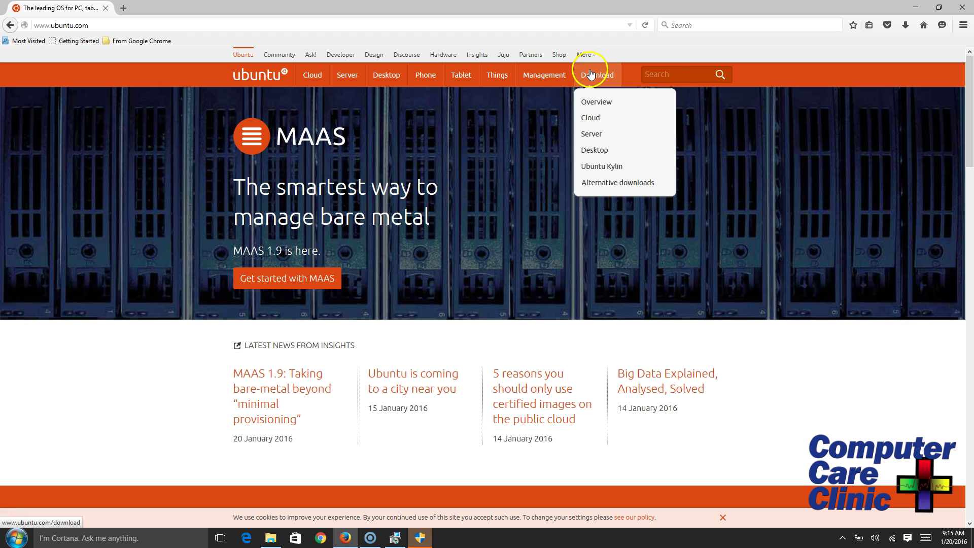
left_click(599, 150)
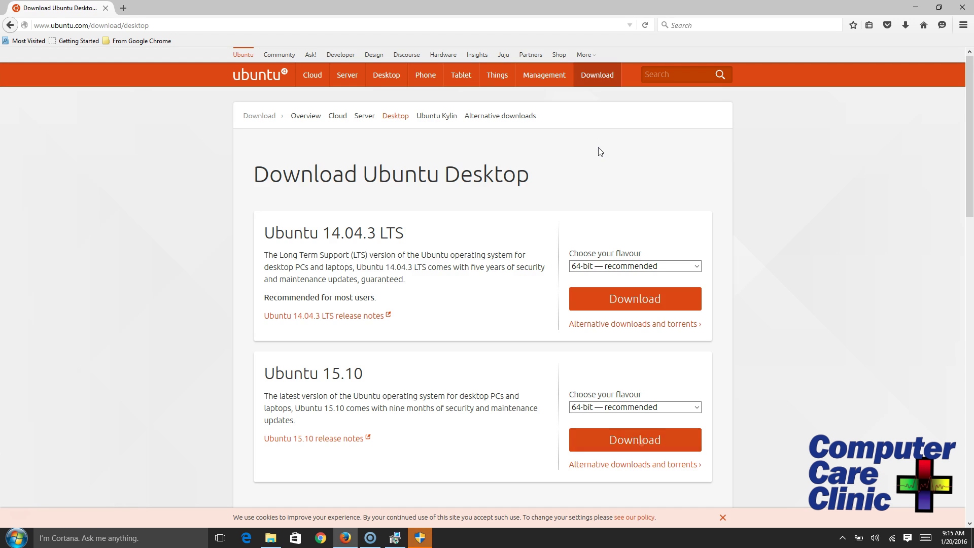
left_click(640, 440)
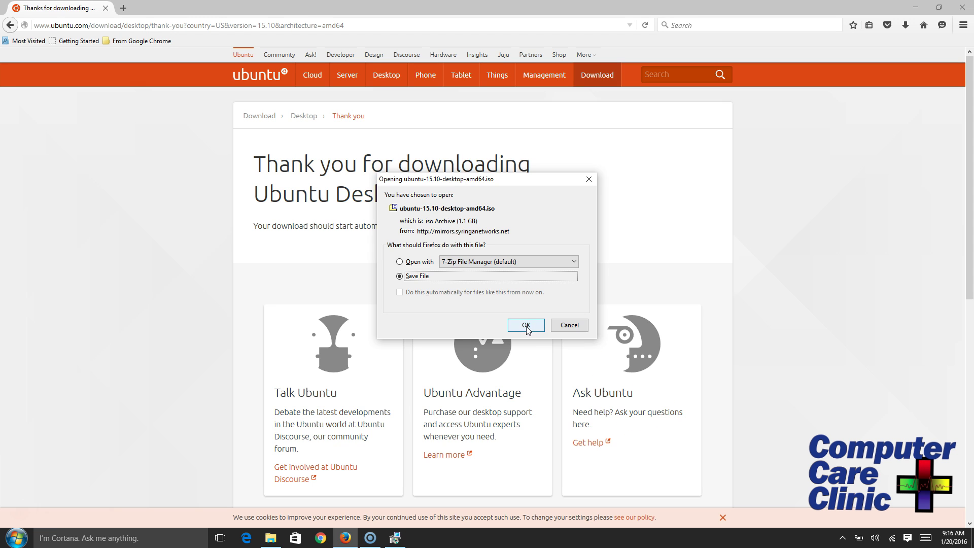
Save ubuntu-15.10-desktop-amd64.iso and check its progress in the Downloads panel.
left_click(526, 326)
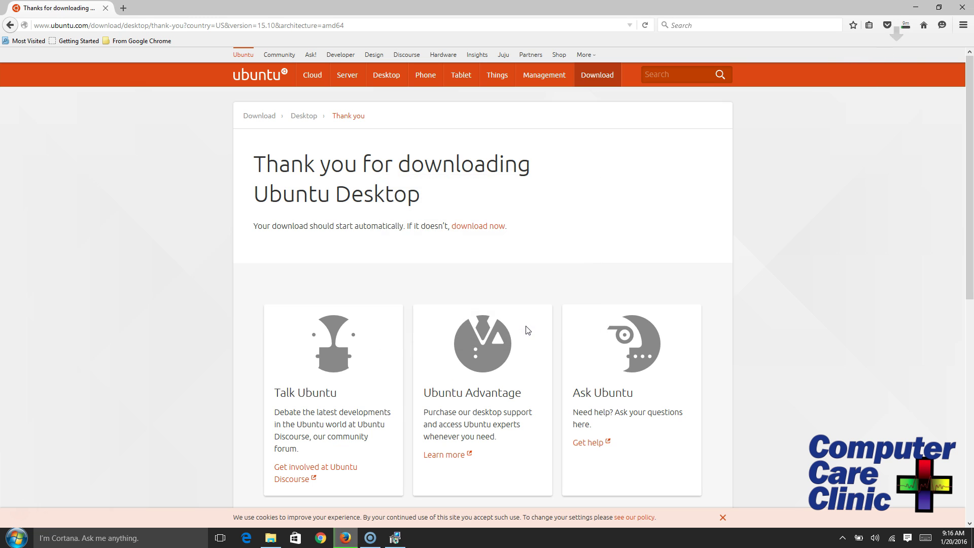
left_click(906, 24)
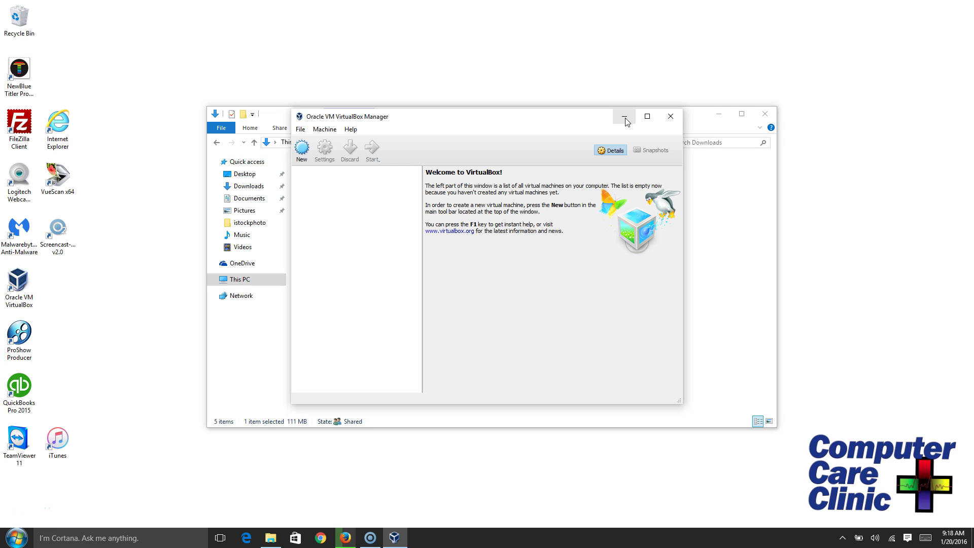
Minimize VirtualBox Manager and open the Extension Pack file from the Downloads folder.
left_click(626, 120)
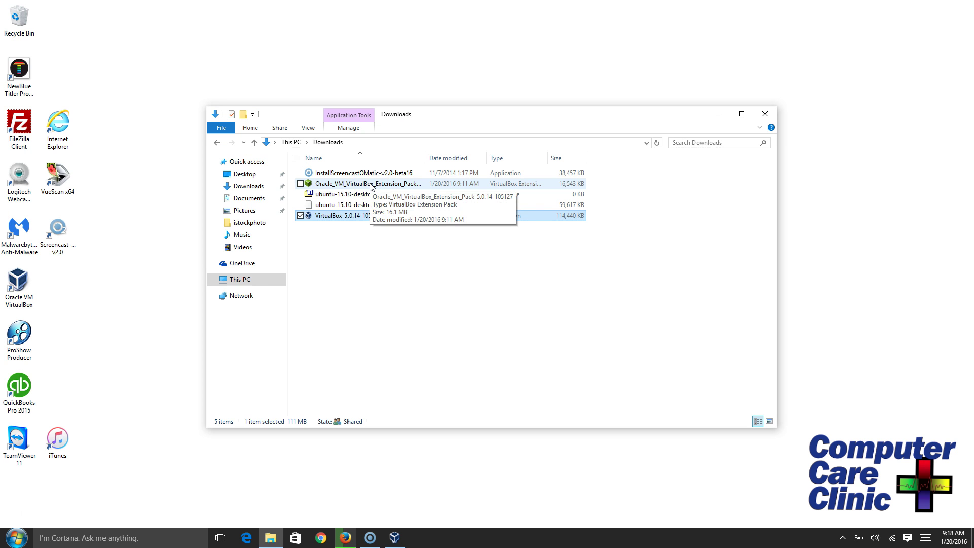
left_click(371, 186)
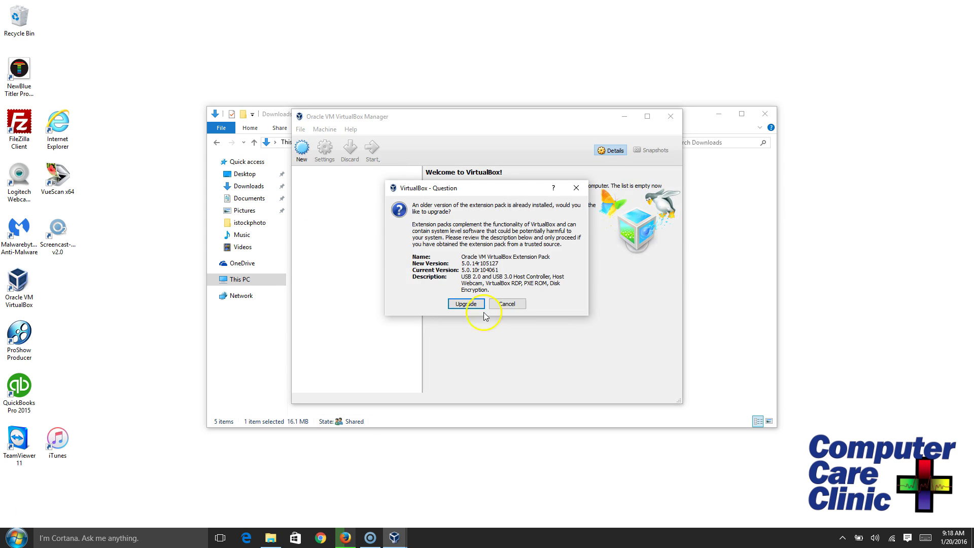
Upgrade the Extension Pack to 5.0.14, accepting its licence, then close Downloads and start a new VM.
left_click(463, 306)
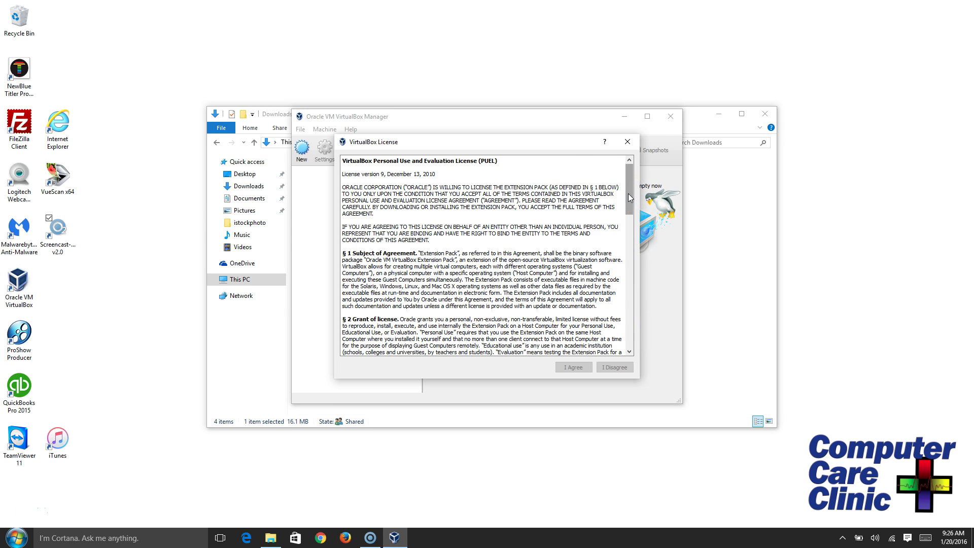
left_click_drag(629, 198, 631, 355)
left_click(575, 367)
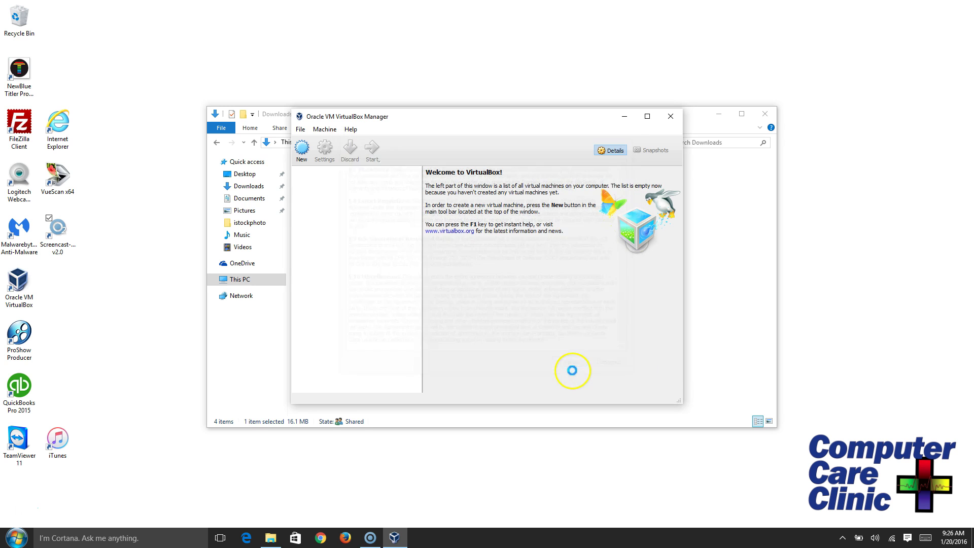
left_click(487, 271)
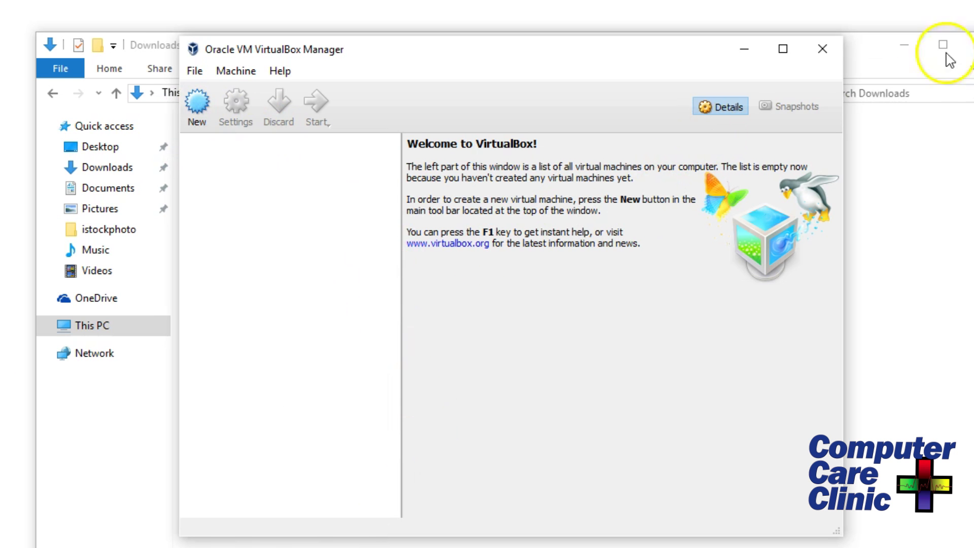
left_click(970, 48)
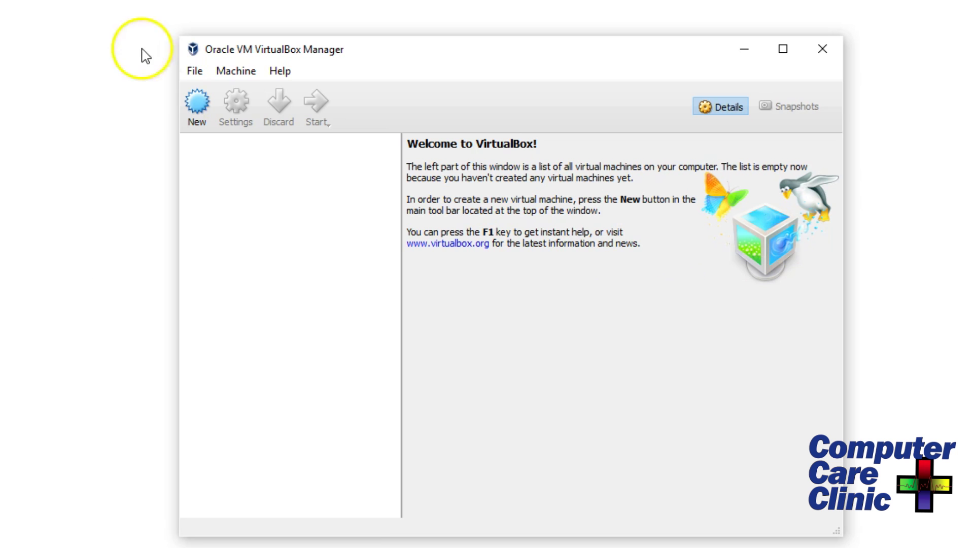
left_click(196, 102)
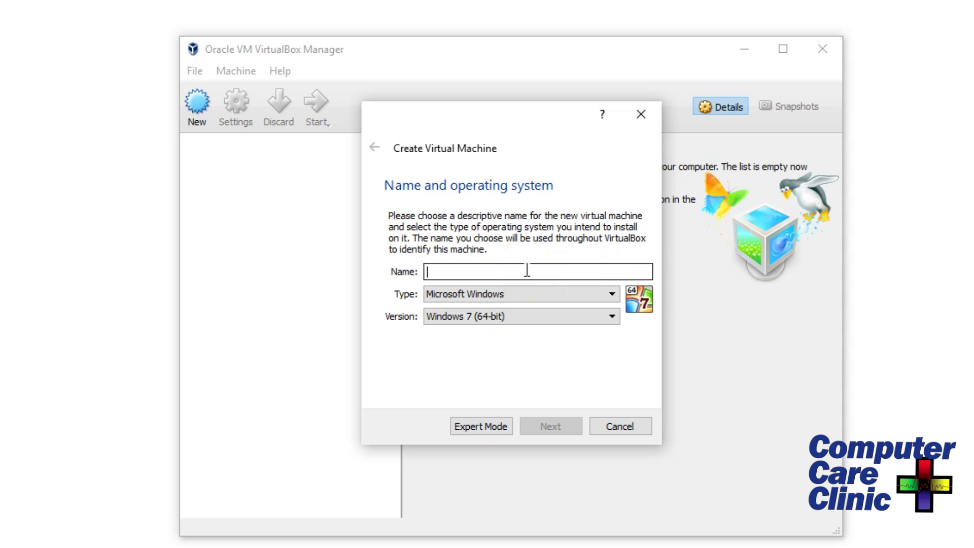
Name the new virtual machine 'Ubuntu'.
type("Virus Fre")
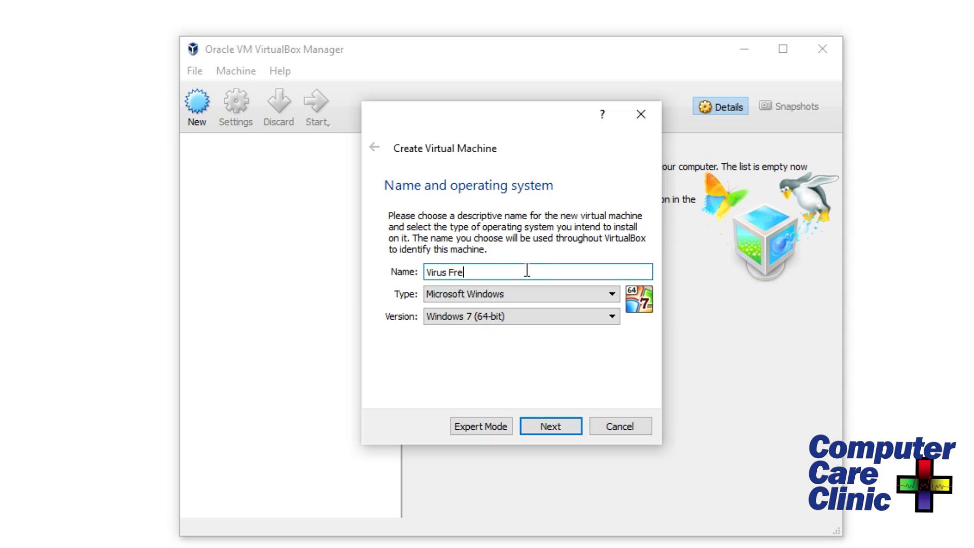
type("e Internet")
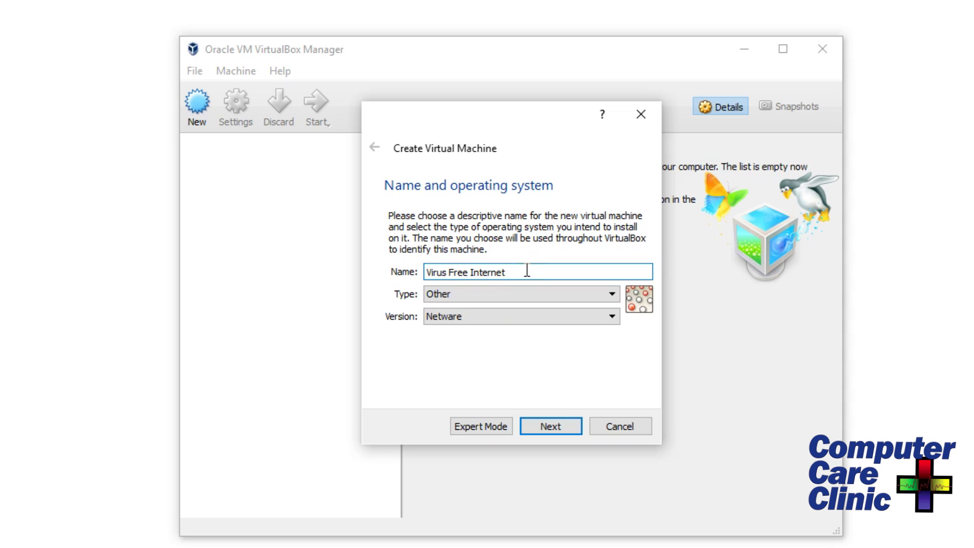
key("ctrl+a")
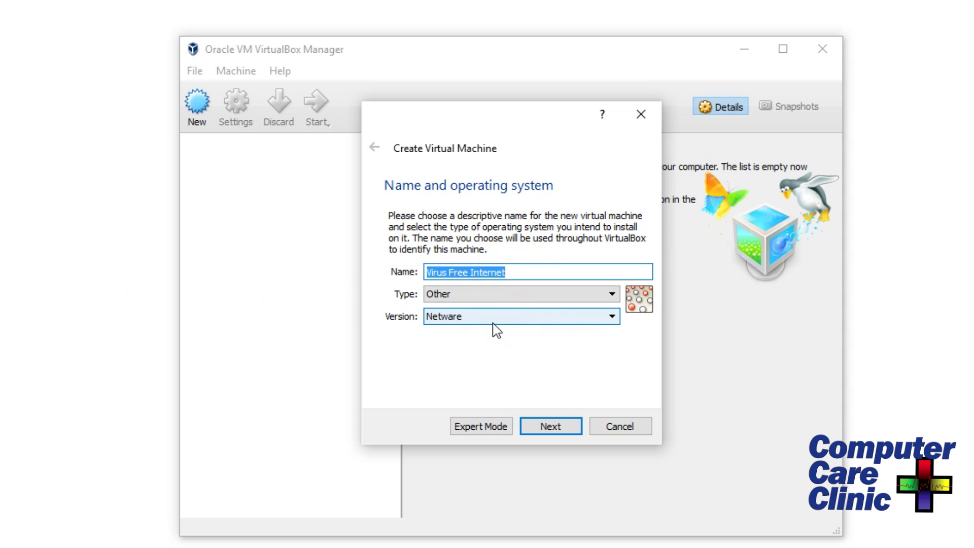
type("Ubu")
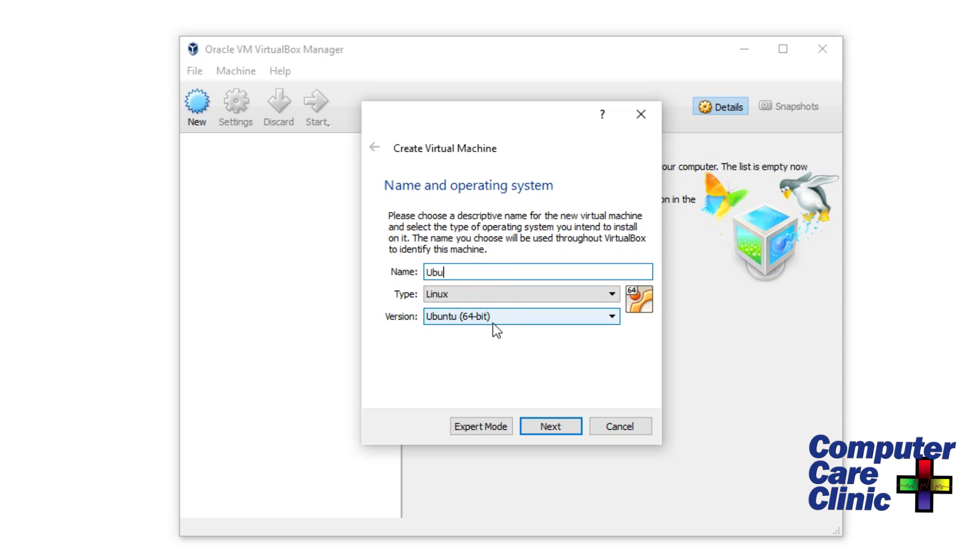
type("ntu")
Set the machine type to Linux and version to Ubuntu (64-bit), then continue to memory size.
left_click(533, 297)
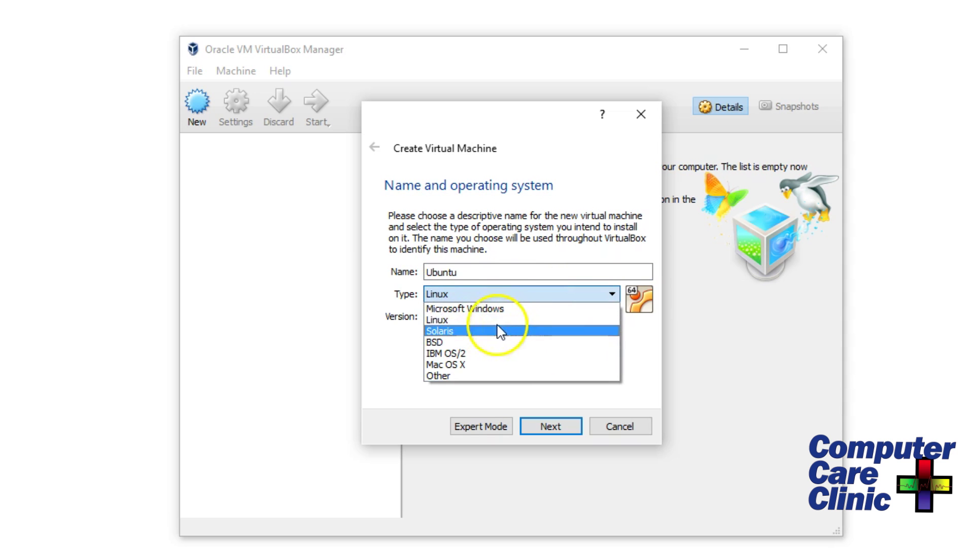
left_click(490, 322)
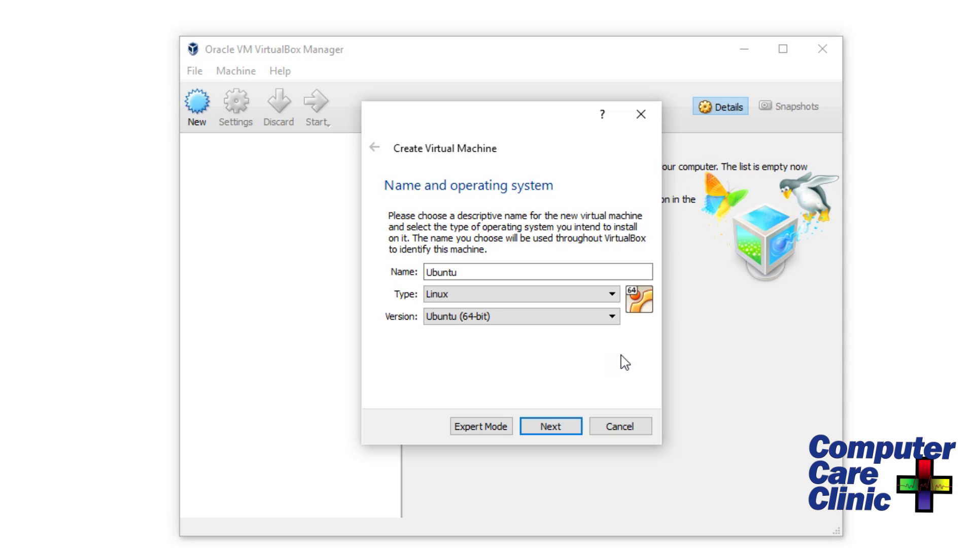
left_click(492, 298)
left_click(496, 297)
left_click(570, 321)
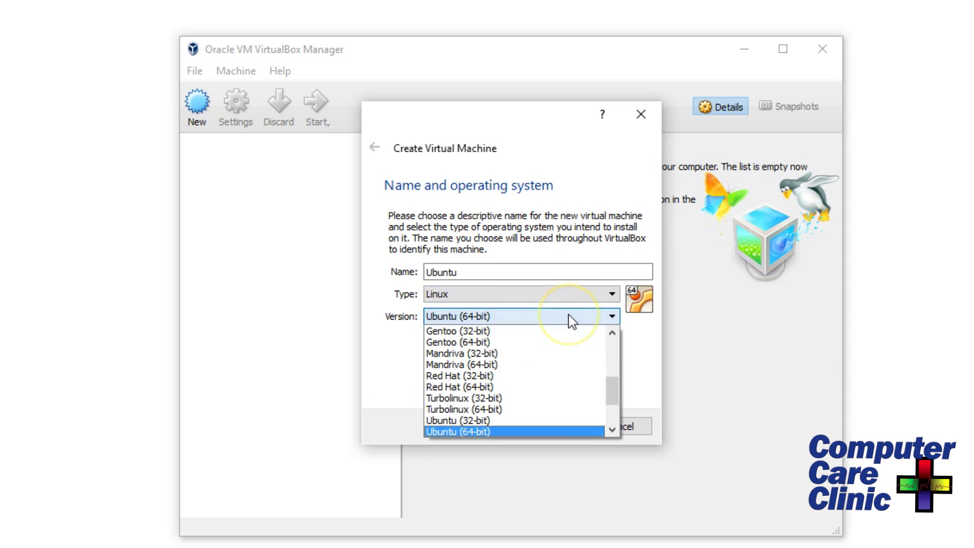
scroll(584, 406, "up", 5)
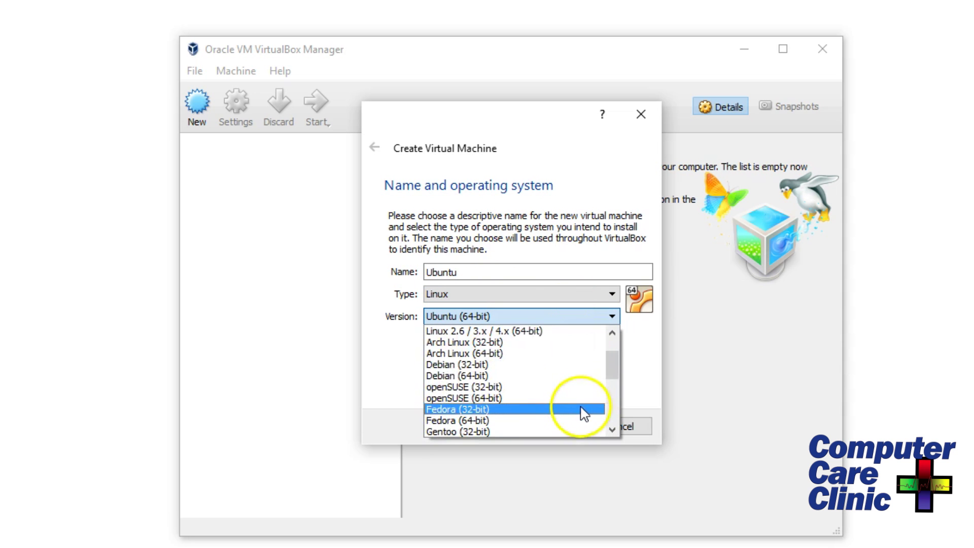
scroll(598, 399, "down", 6)
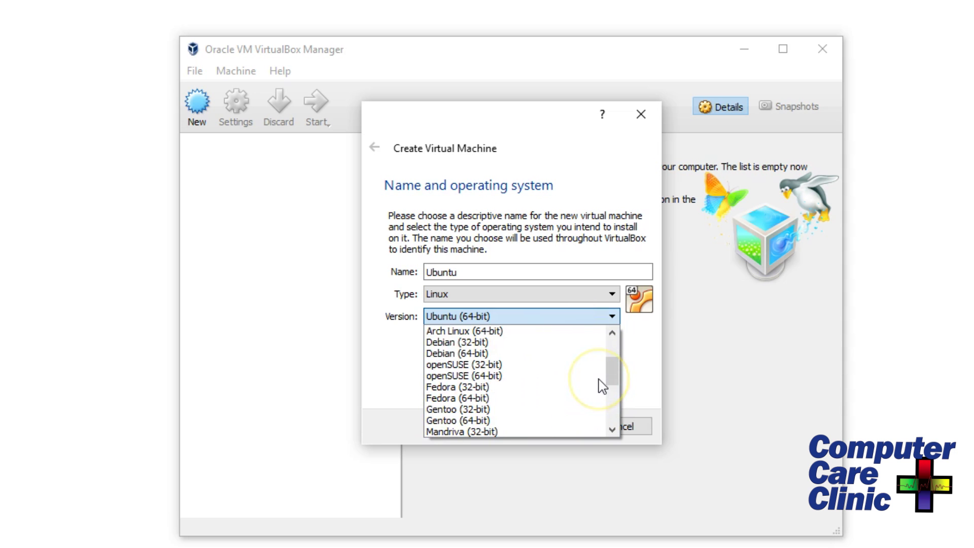
scroll(598, 382, "down", 1)
left_click(527, 364)
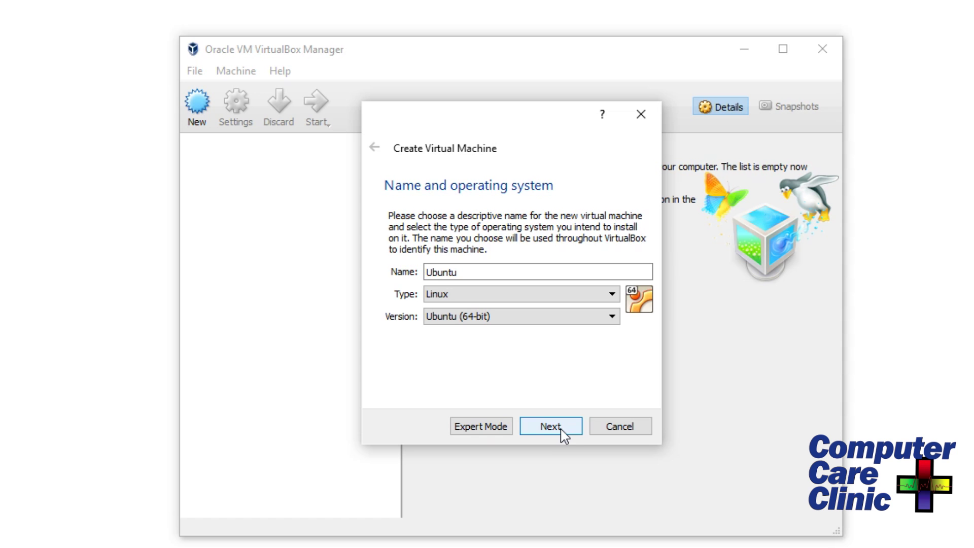
left_click(553, 437)
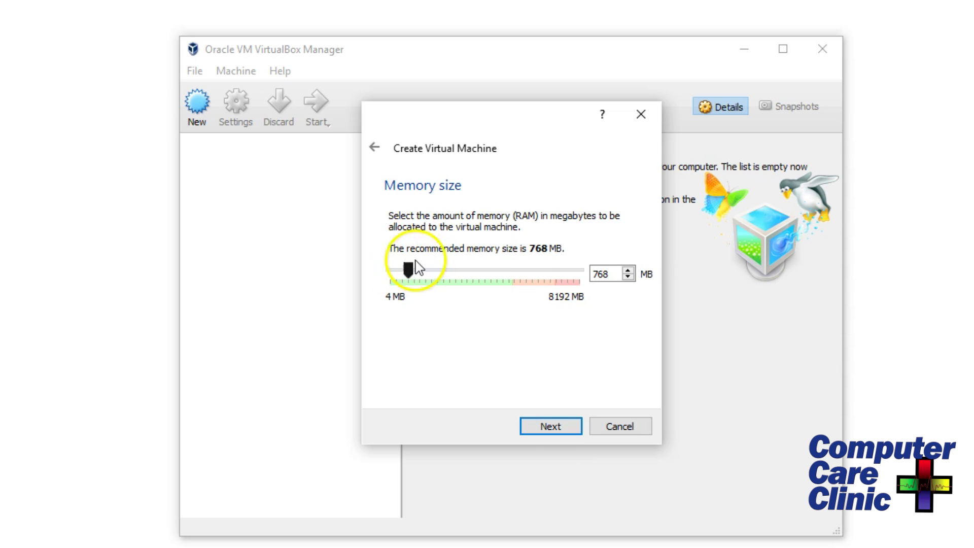
Set the Ubuntu machine's memory slider to exactly 2048 MB and continue to the hard disk page.
left_click_drag(411, 275, 446, 274)
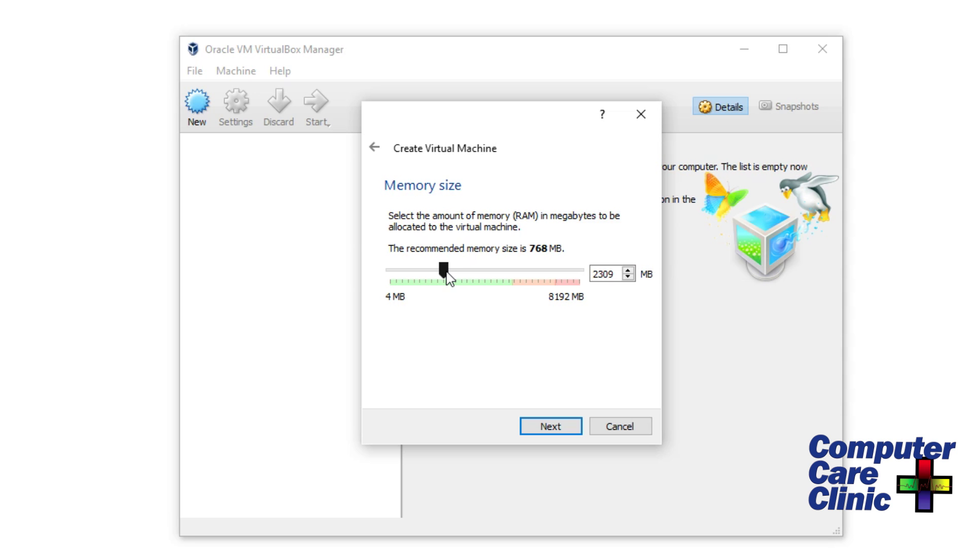
left_click_drag(449, 278, 443, 279)
left_click(494, 355)
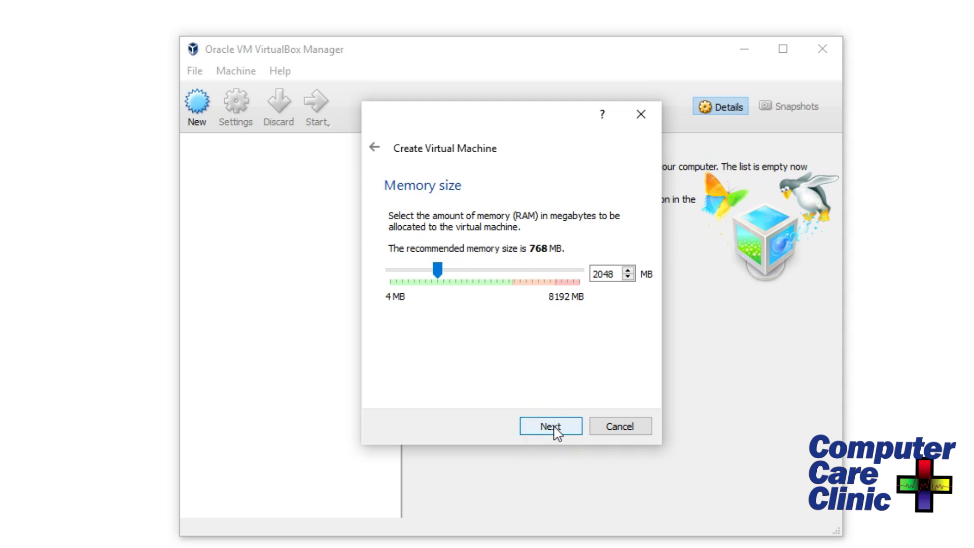
left_click(557, 434)
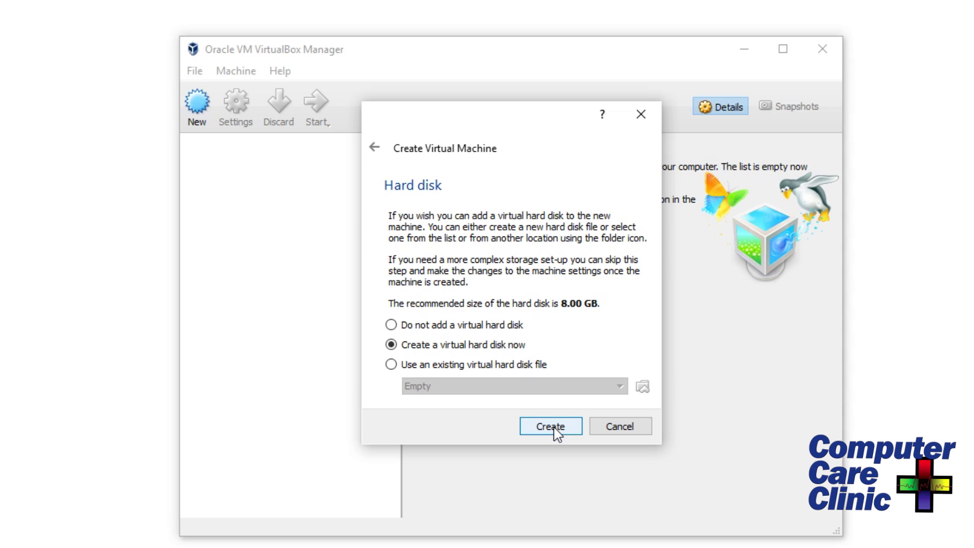
Choose 'Create a virtual hard disk now' and reach the file type page with VDI selected.
left_click(556, 425)
left_click(556, 426)
left_click(549, 437)
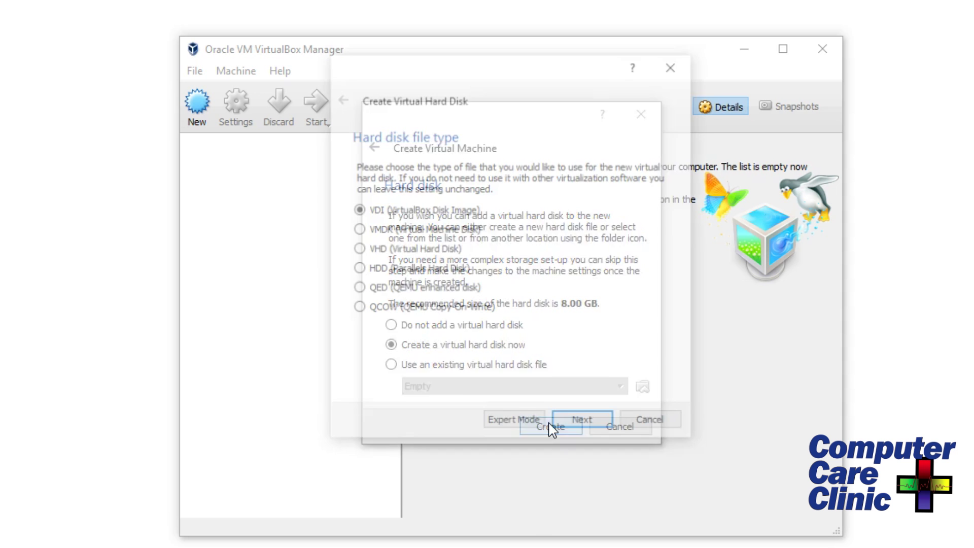
left_click(591, 423)
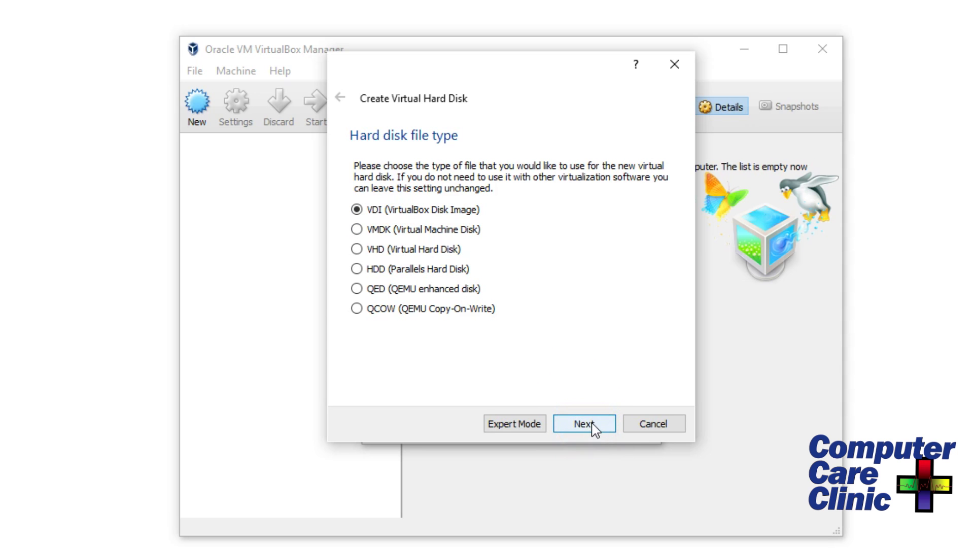
Keep VDI and dynamic allocation, then size the ubuntu disk at about 8 GB (7.79 GB).
left_click(593, 426)
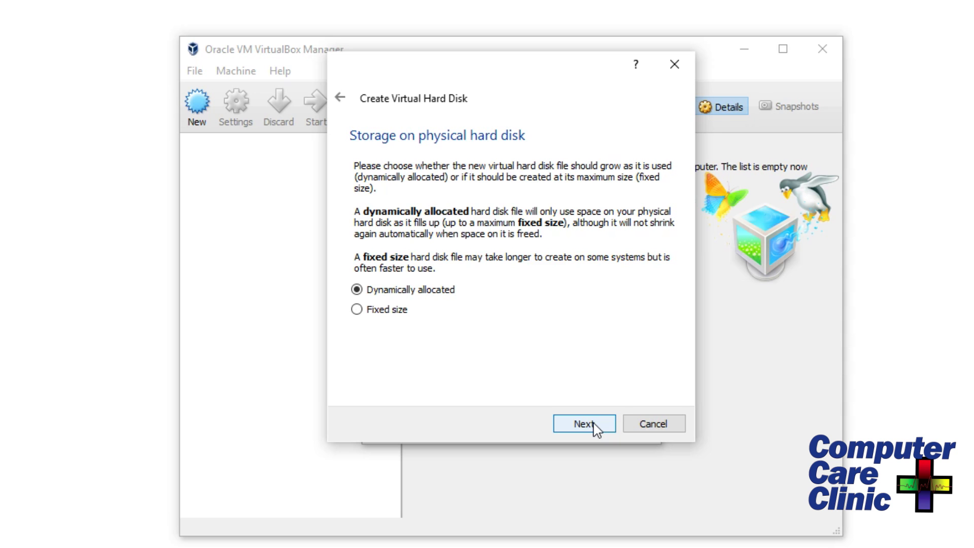
left_click(592, 429)
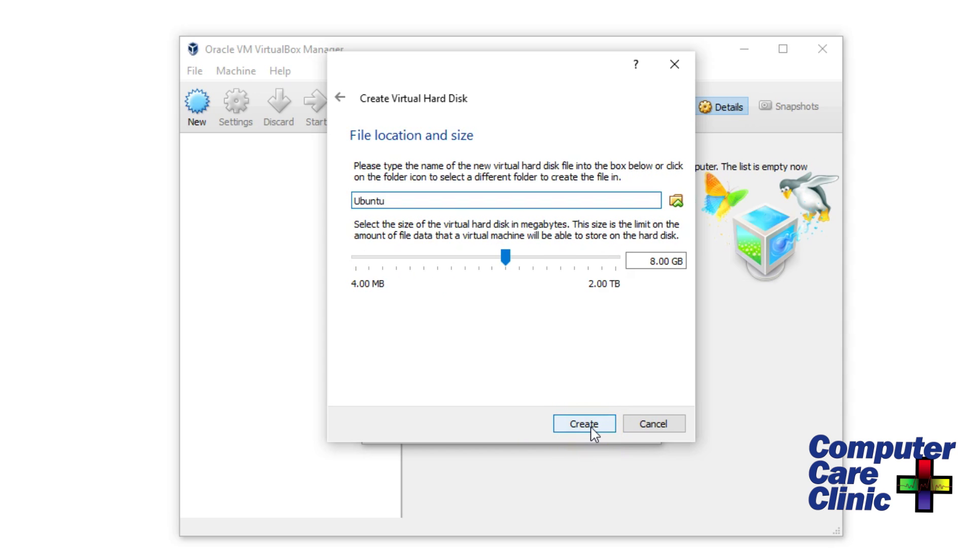
left_click(505, 257)
mouse_move(505, 257)
left_mouse_down()
mouse_move(522, 260)
mouse_move(520, 274)
mouse_move(524, 260)
mouse_move(512, 261)
left_mouse_up()
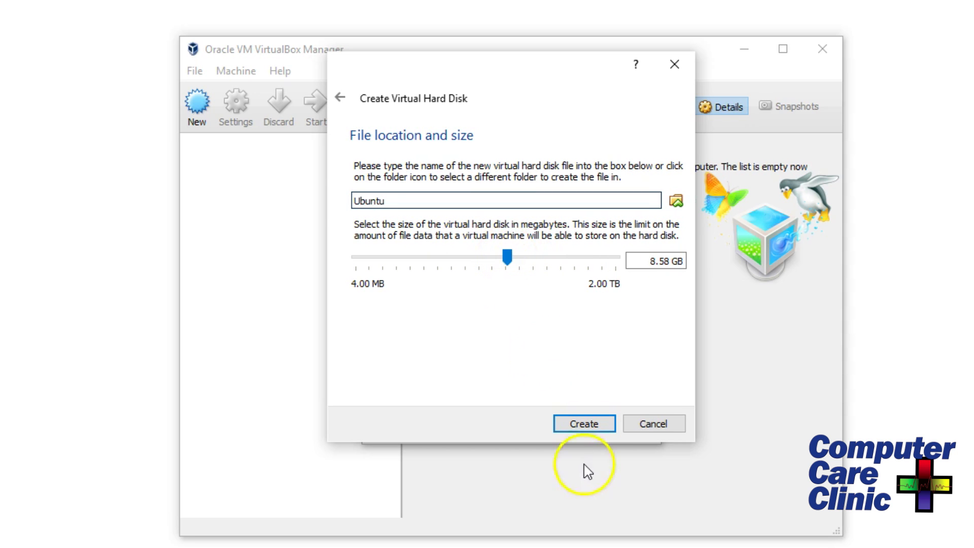
left_click(587, 432)
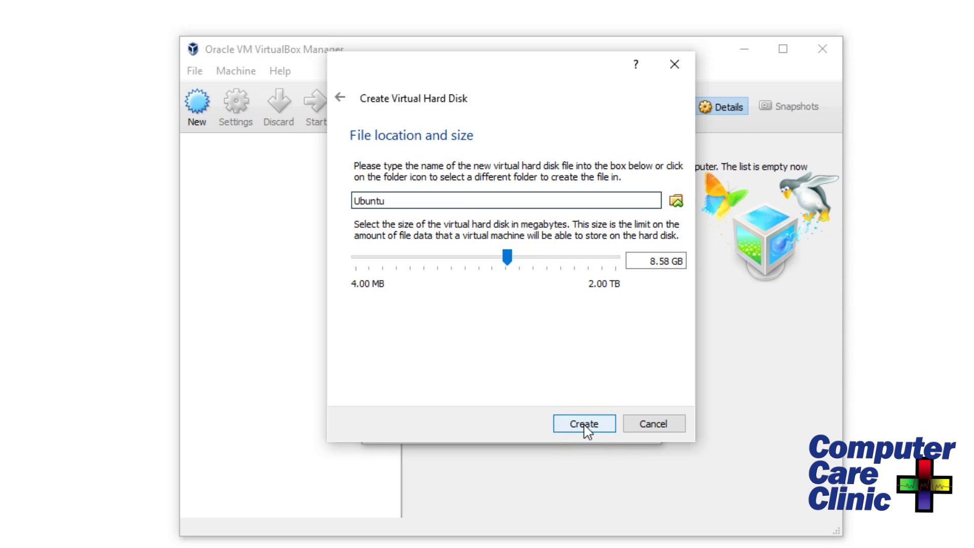
left_click(586, 430)
left_click_drag(507, 258, 506, 264)
Open the ubuntu machine's Settings at the Display page.
left_click(585, 423)
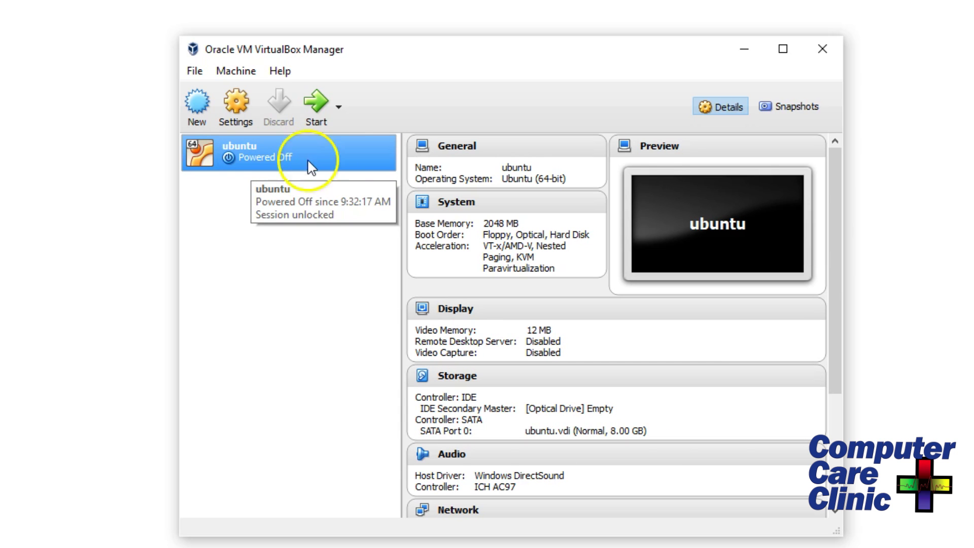
left_click(235, 106)
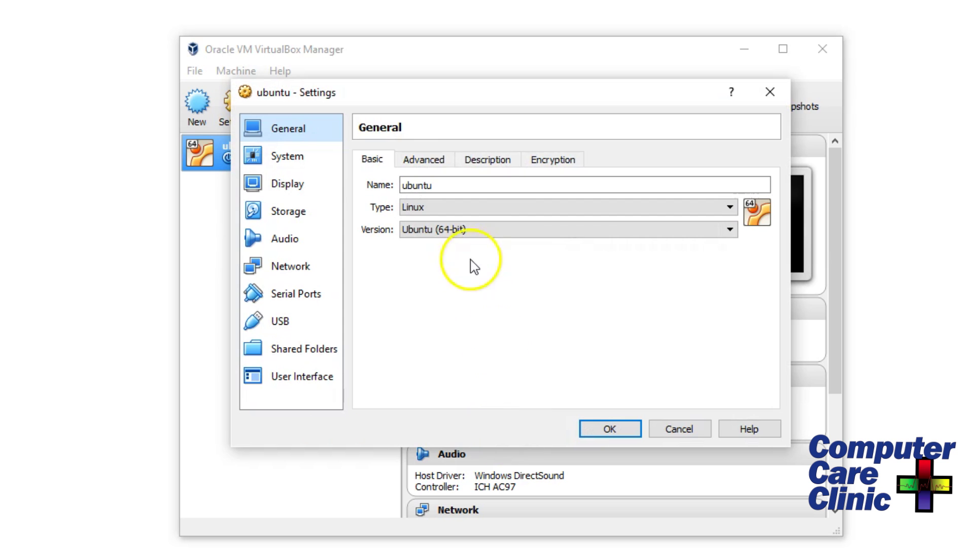
left_click(287, 158)
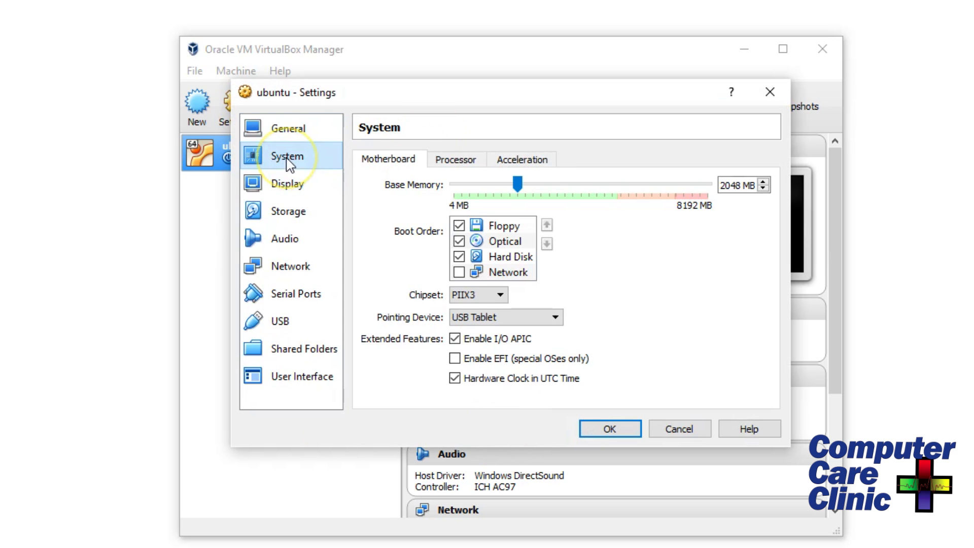
left_click(293, 186)
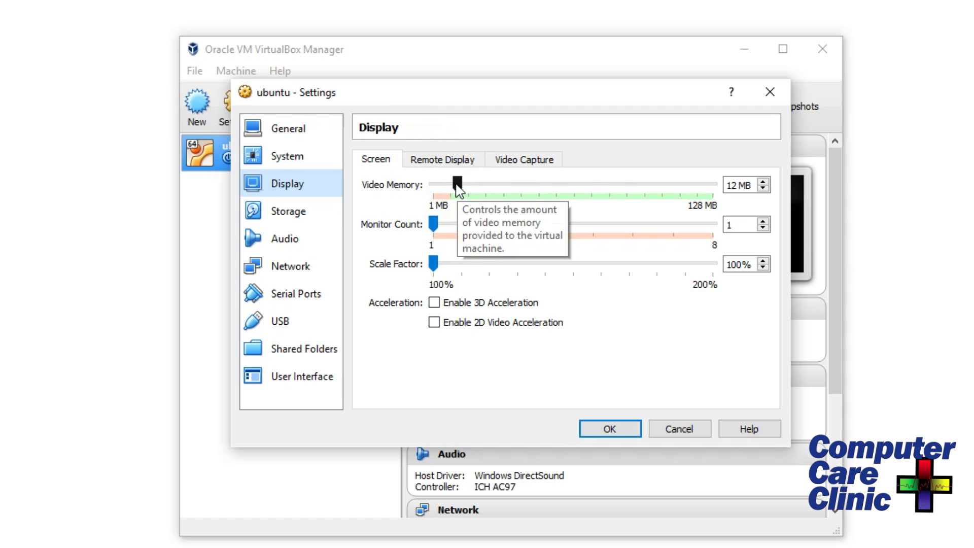
Set video memory to 128 MB and enable 3D acceleration, leaving 2D acceleration off.
left_click_drag(458, 187, 728, 205)
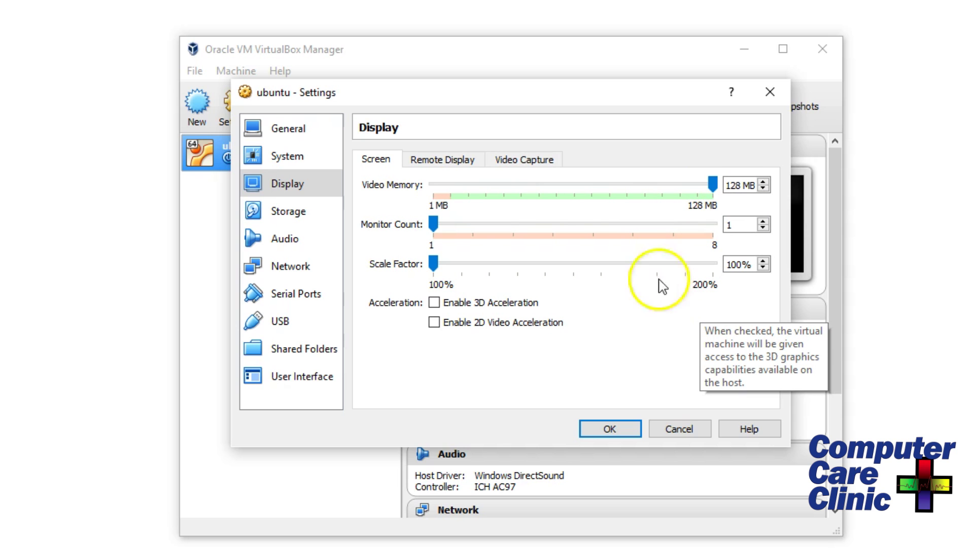
mouse_move(434, 224)
left_mouse_down()
mouse_move(498, 234)
mouse_move(540, 224)
mouse_move(437, 239)
left_mouse_up()
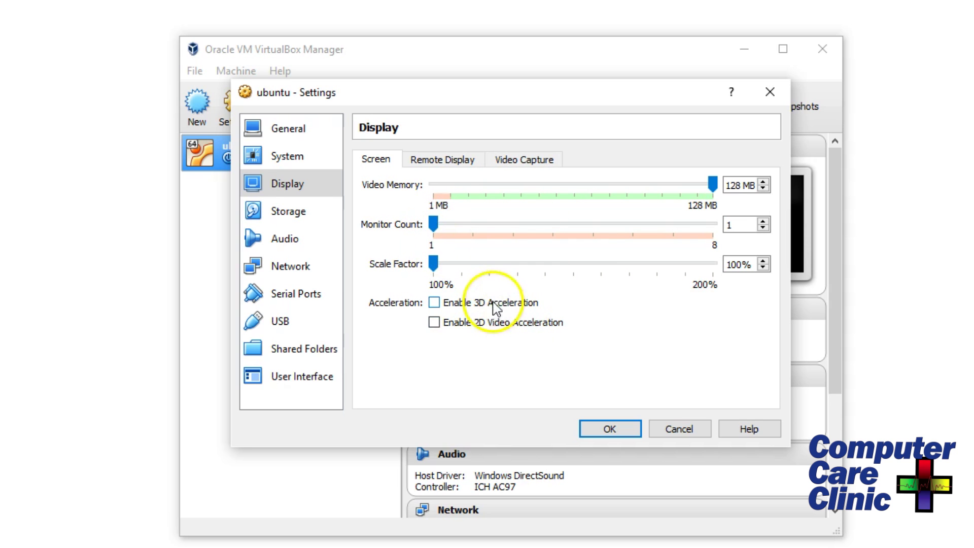
left_click(485, 325)
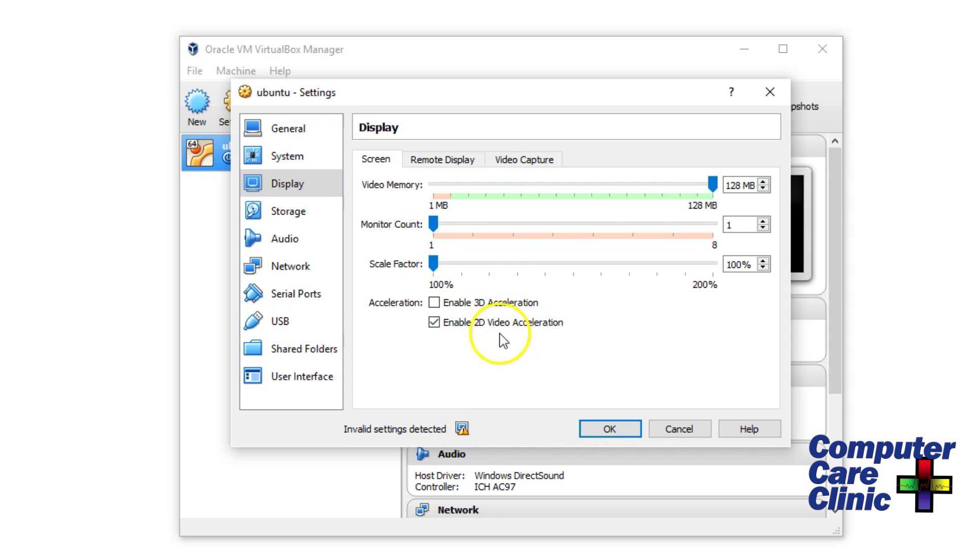
left_click(483, 325)
left_click(477, 305)
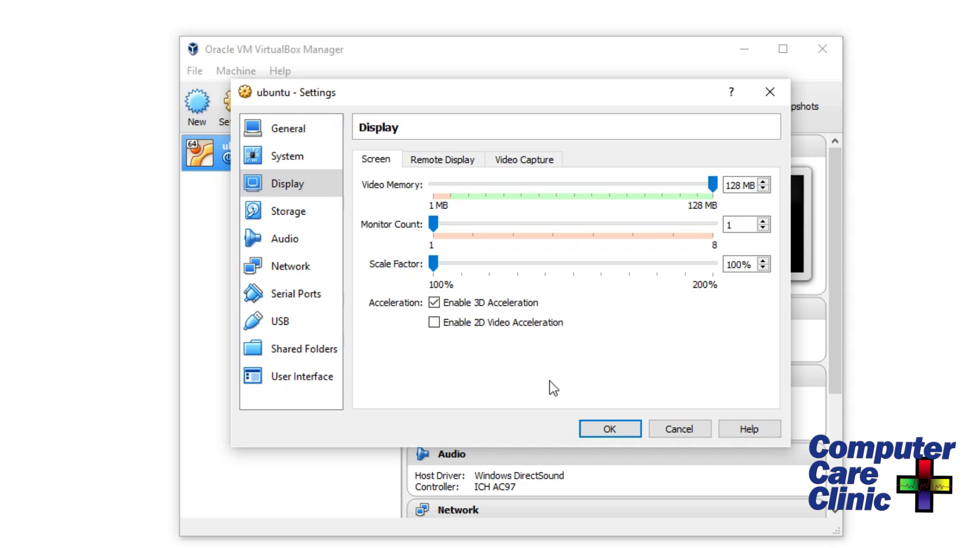
left_click(303, 214)
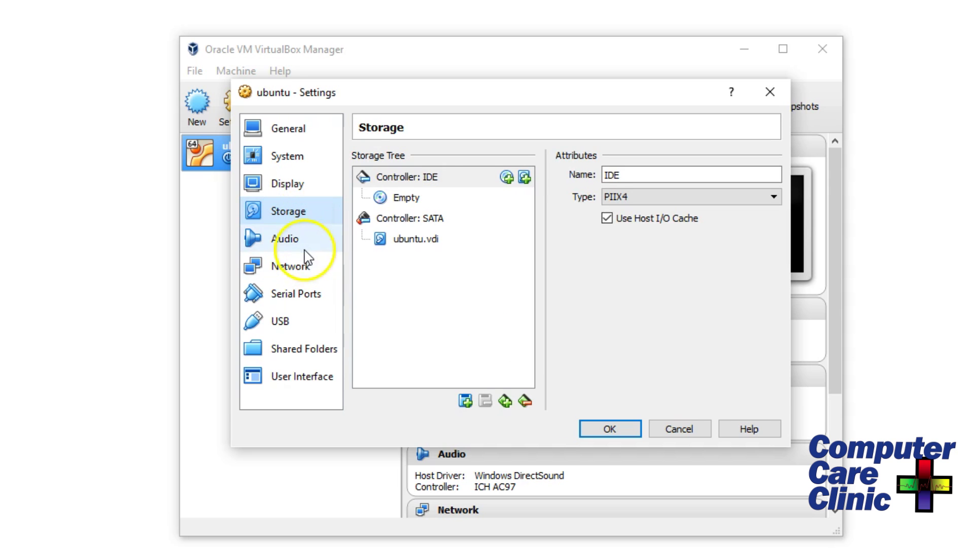
Review the Audio, Network, Serial Ports, USB, Shared Folders and User Interface pages.
left_click(304, 249)
left_click(300, 272)
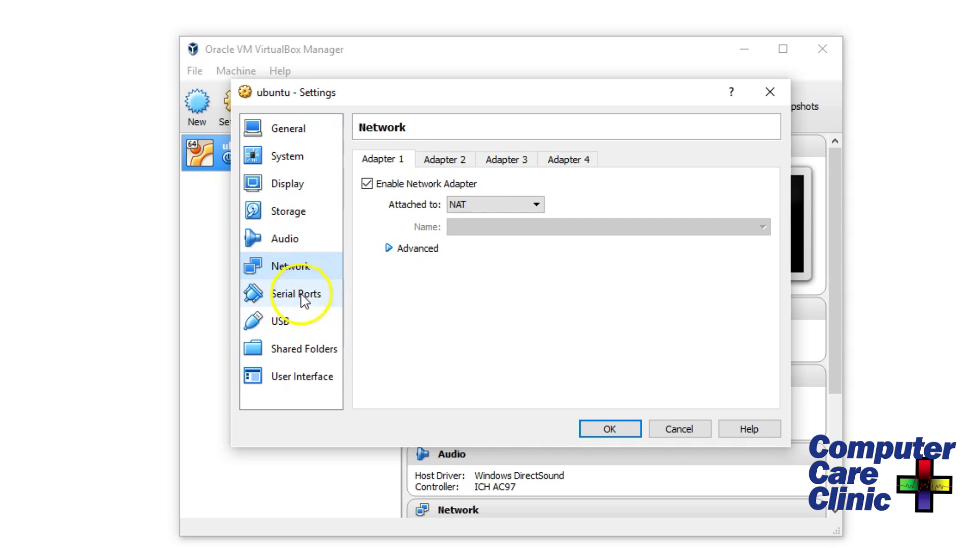
left_click(299, 298)
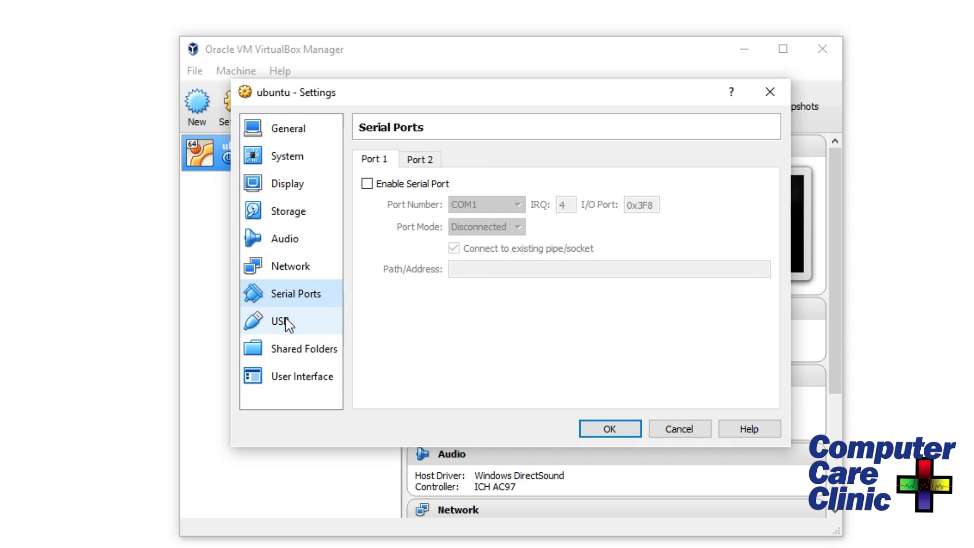
left_click(287, 323)
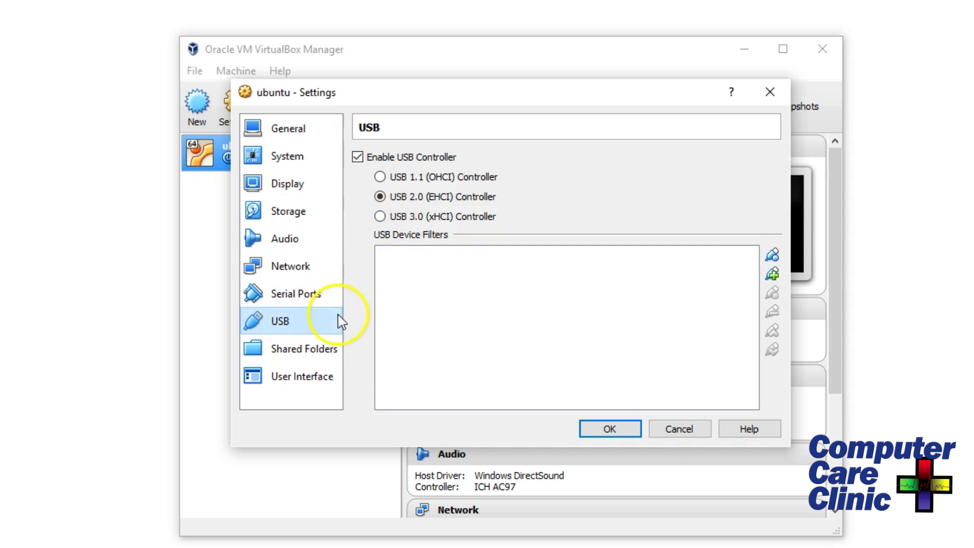
left_click(299, 350)
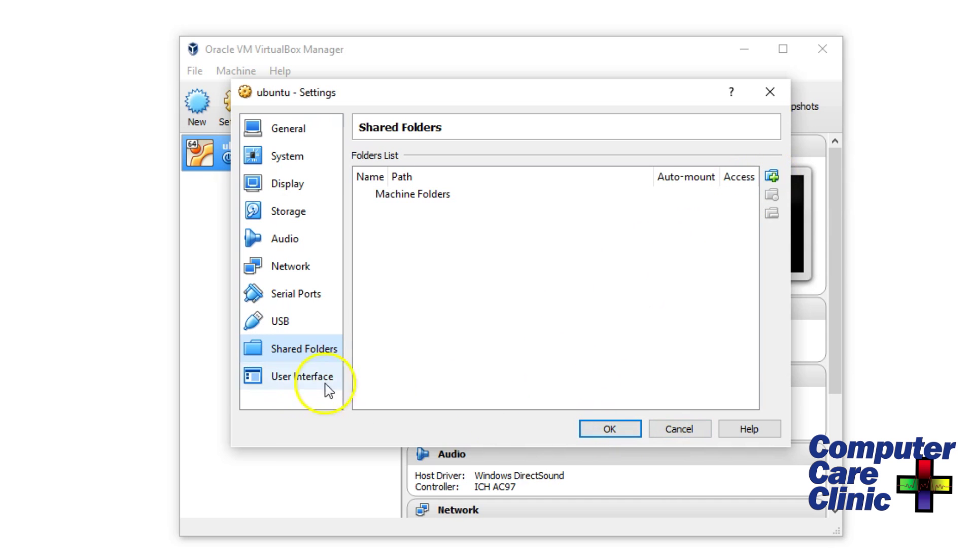
left_click(256, 378)
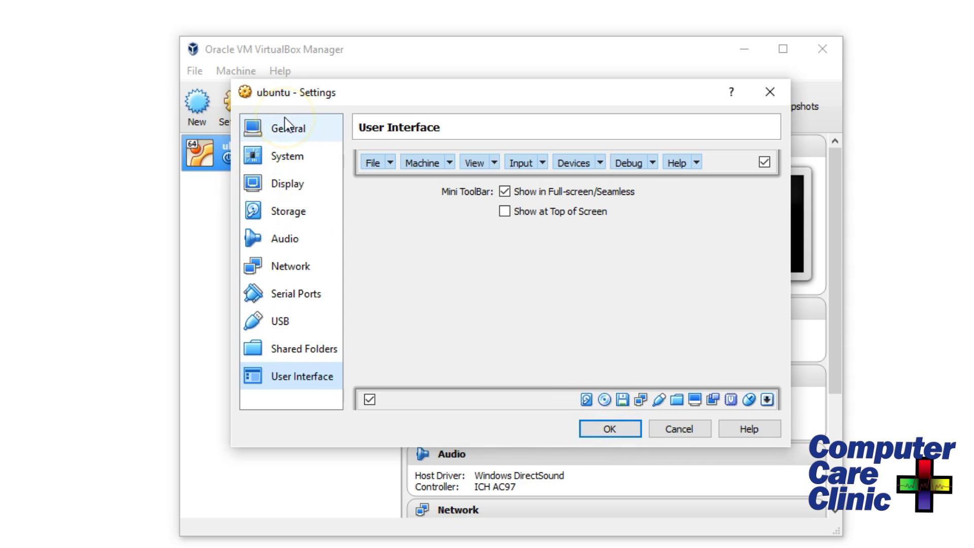
Check General's Advanced, Description and Disk Encryption tabs, then save the settings with OK.
left_click(286, 133)
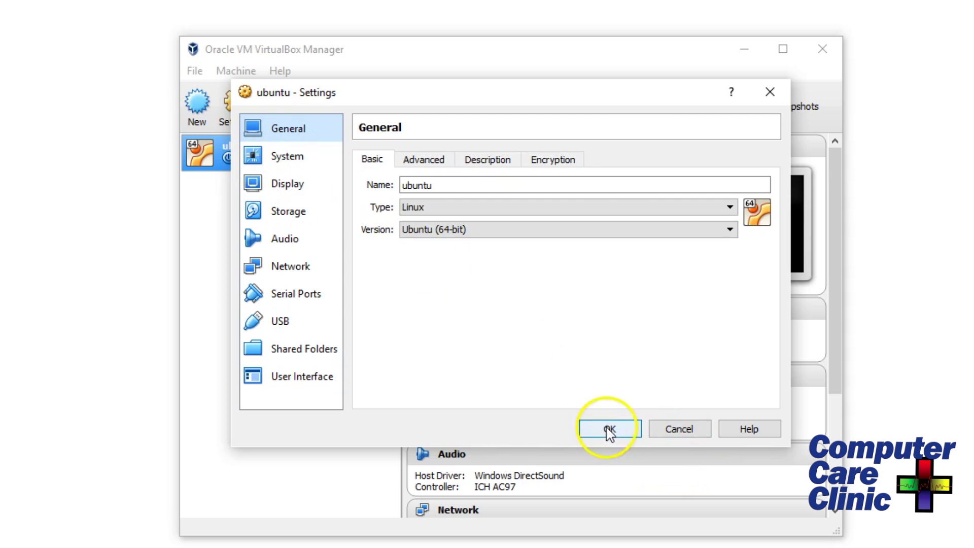
left_click(424, 161)
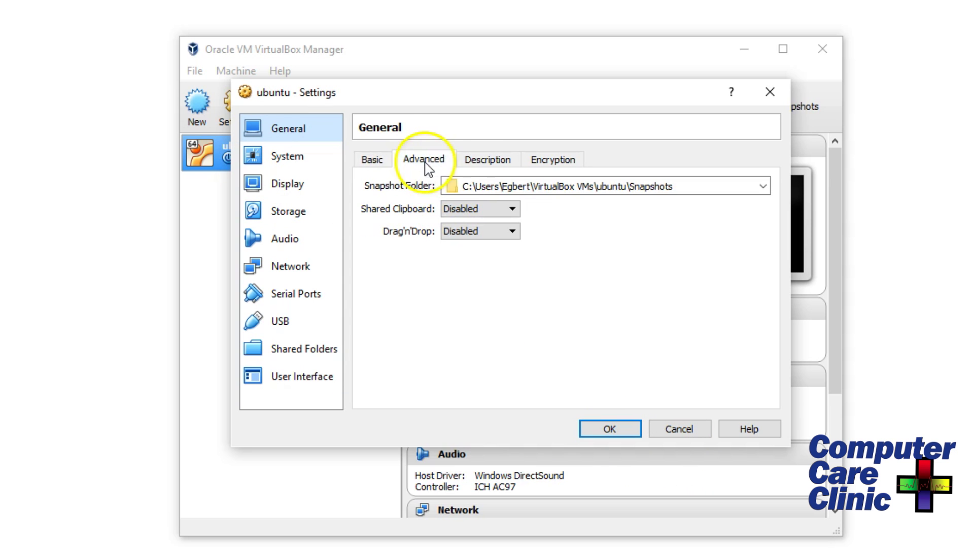
left_click(477, 162)
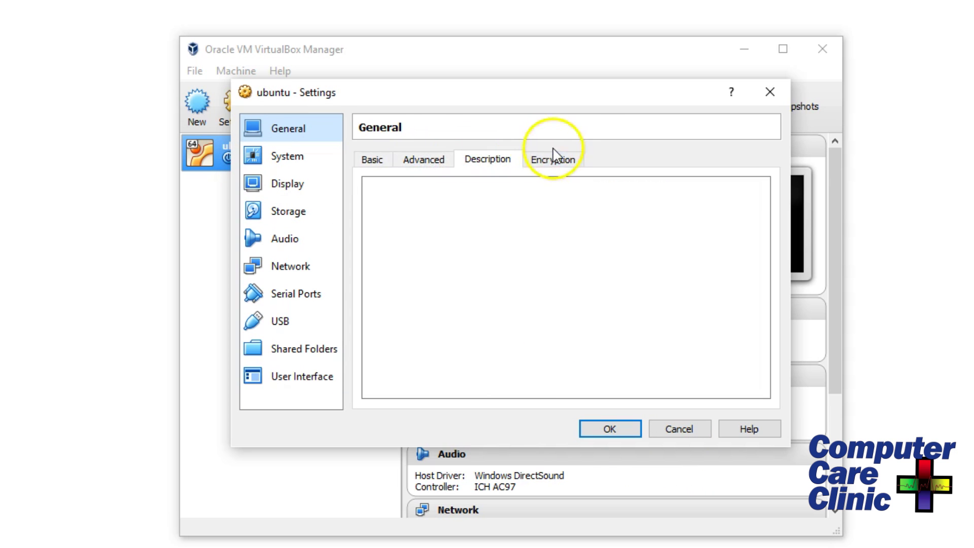
left_click(553, 159)
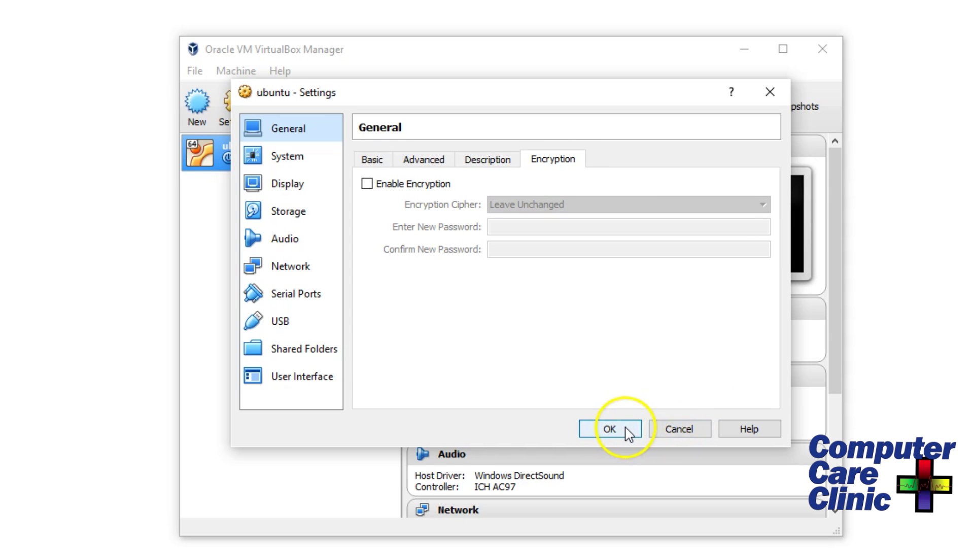
left_click(624, 441)
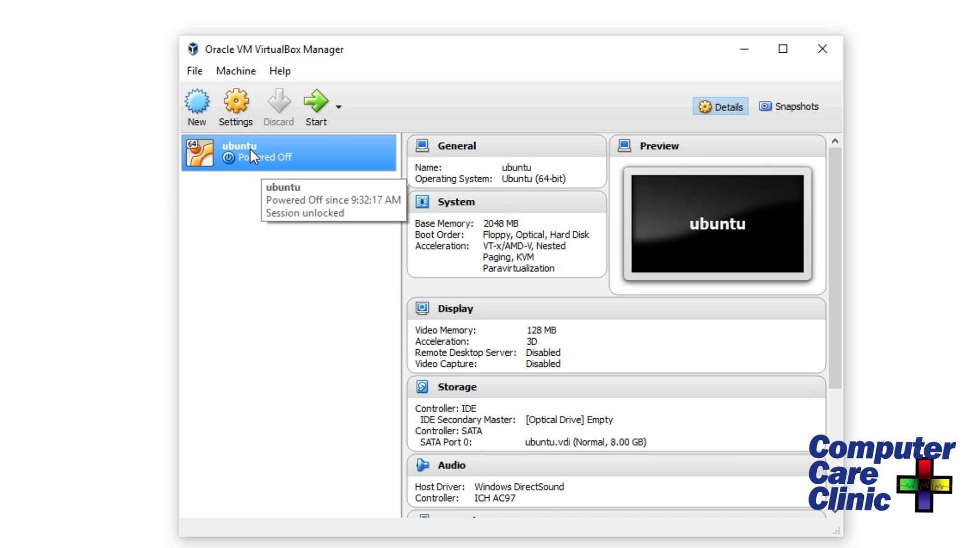
Select the ubuntu VM and start it, bringing up the Select start-up disk prompt.
left_click(257, 160)
left_click(265, 155)
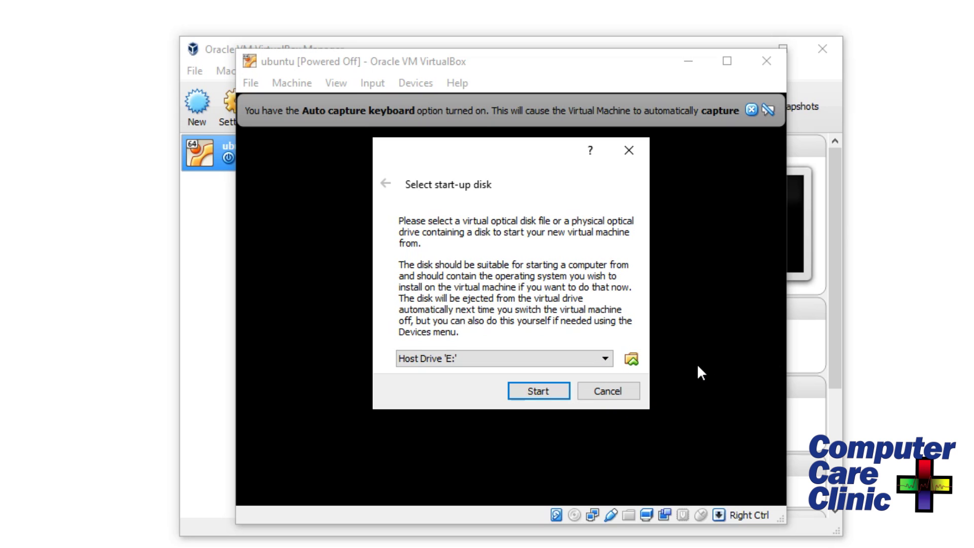
Choose ubuntu-15.10-desktop-amd64.iso from Downloads as the start-up disk and boot the machine.
left_click(631, 359)
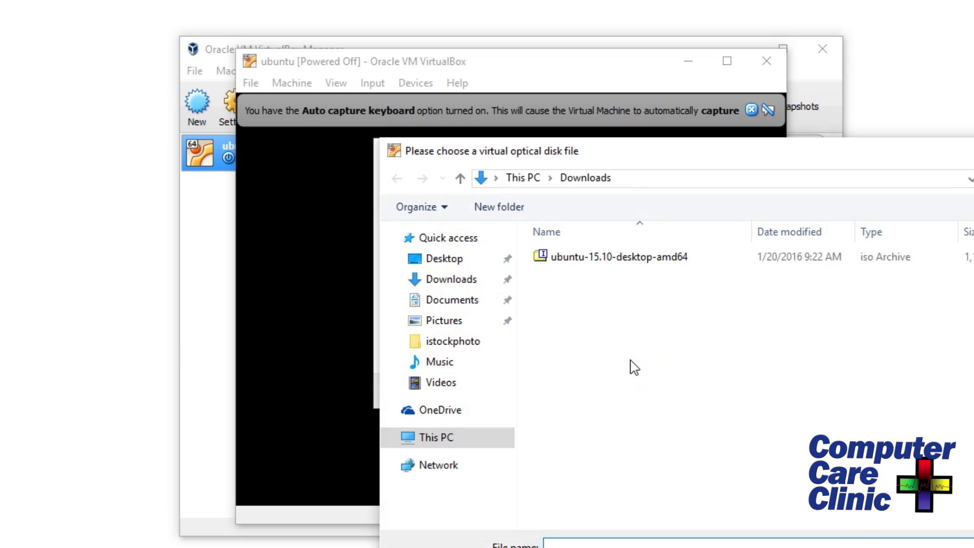
left_click(612, 258)
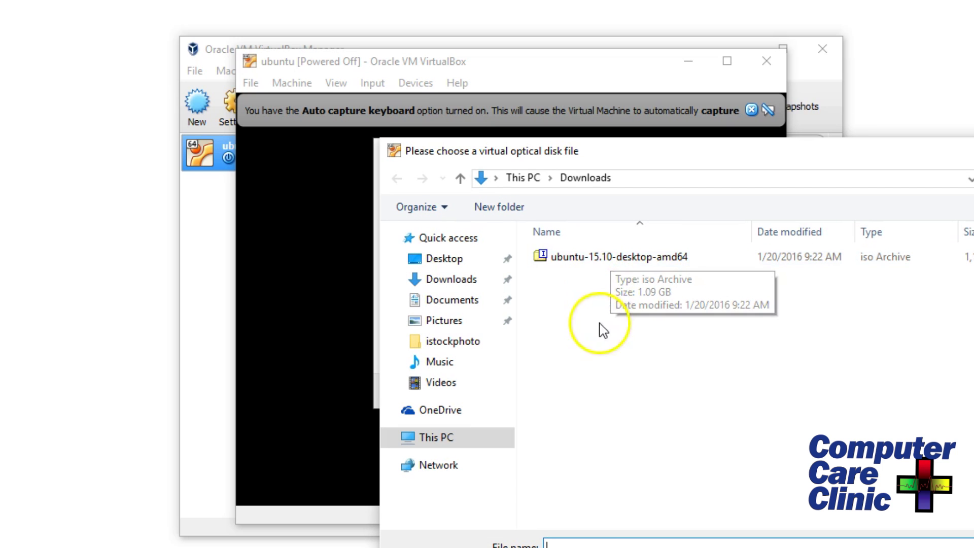
double_click(608, 257)
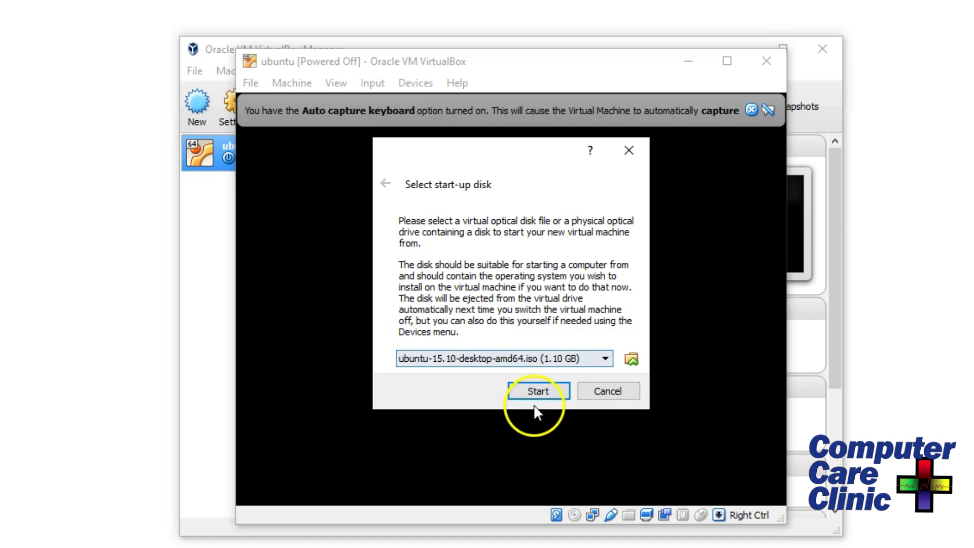
left_click(539, 392)
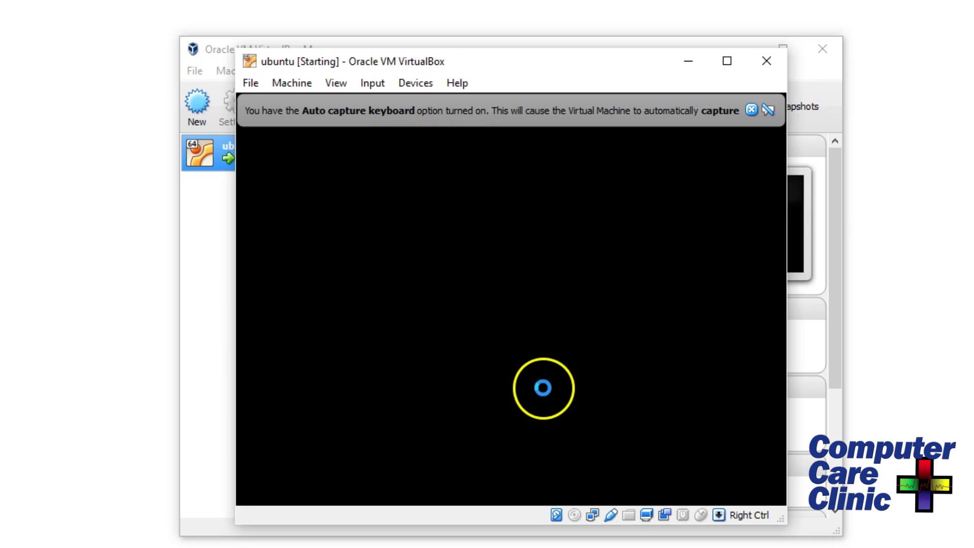
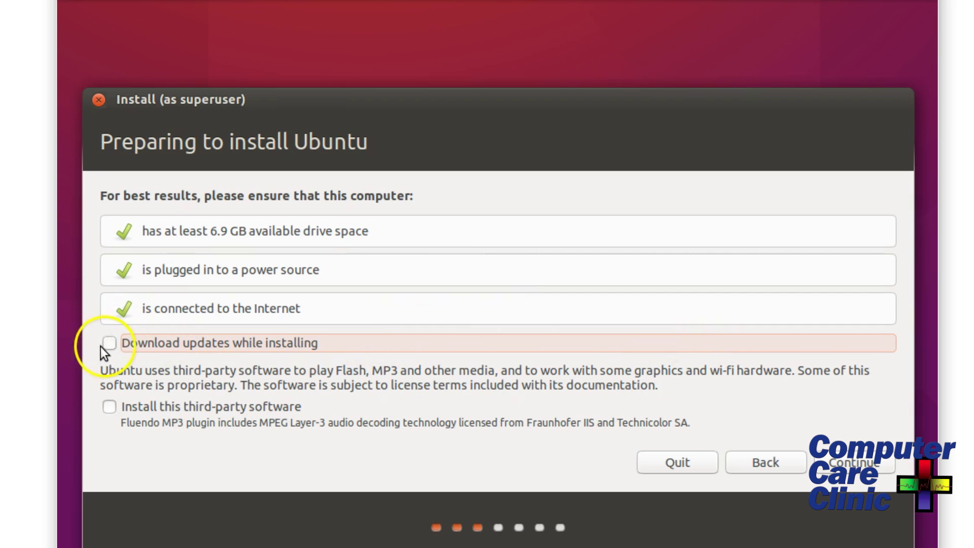
Enable downloading updates and installing third-party software, then continue to Installation type.
left_click(111, 345)
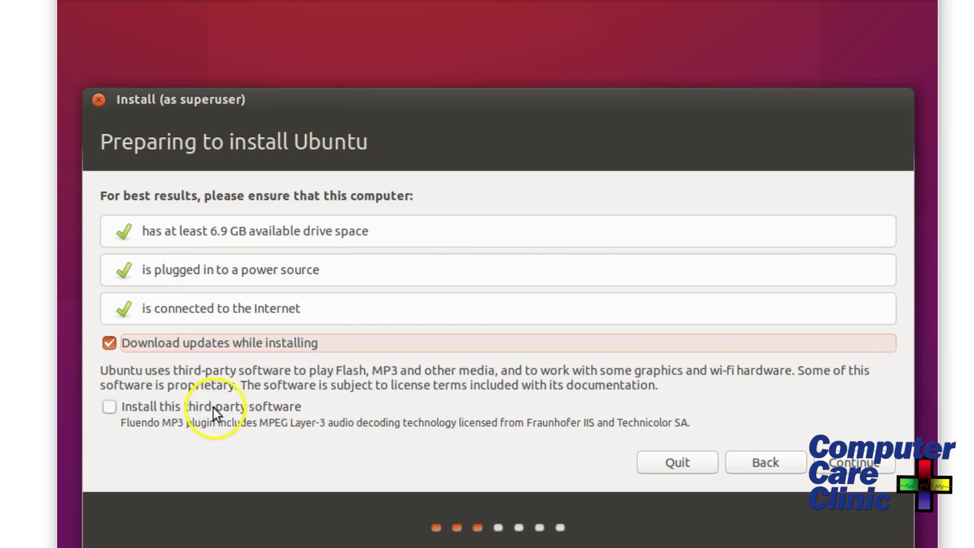
left_click(106, 407)
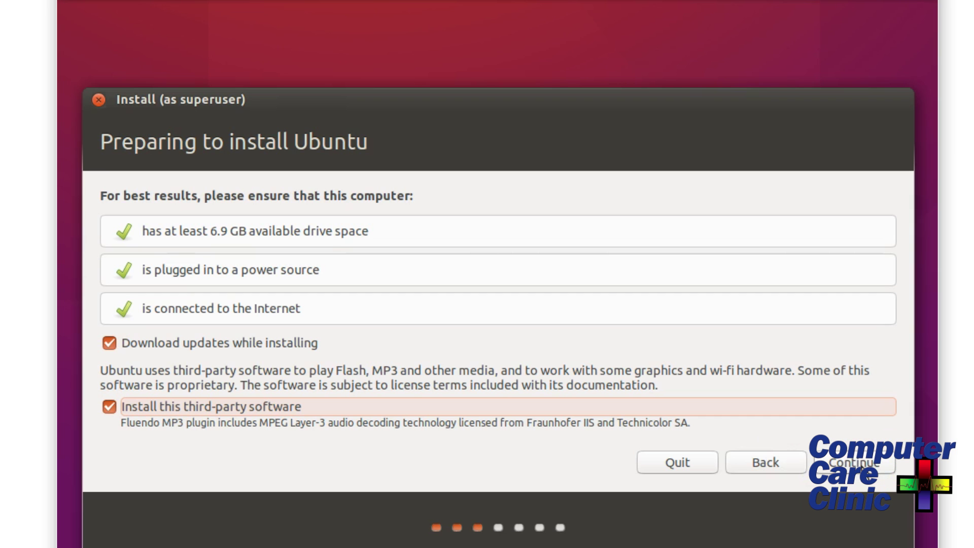
left_click(859, 462)
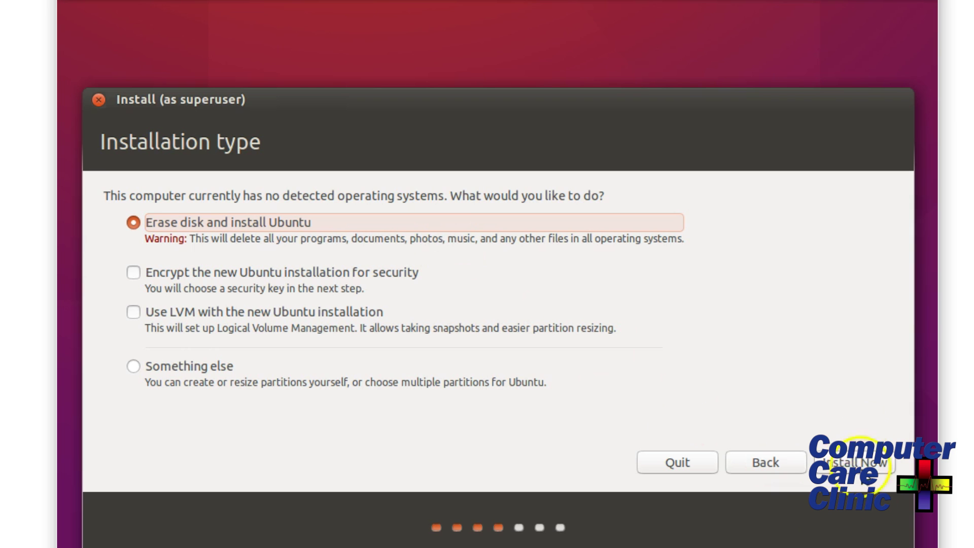
Install with Erase disk, confirm the disk changes, and keep New York and the English (US) keyboard.
left_click(866, 463)
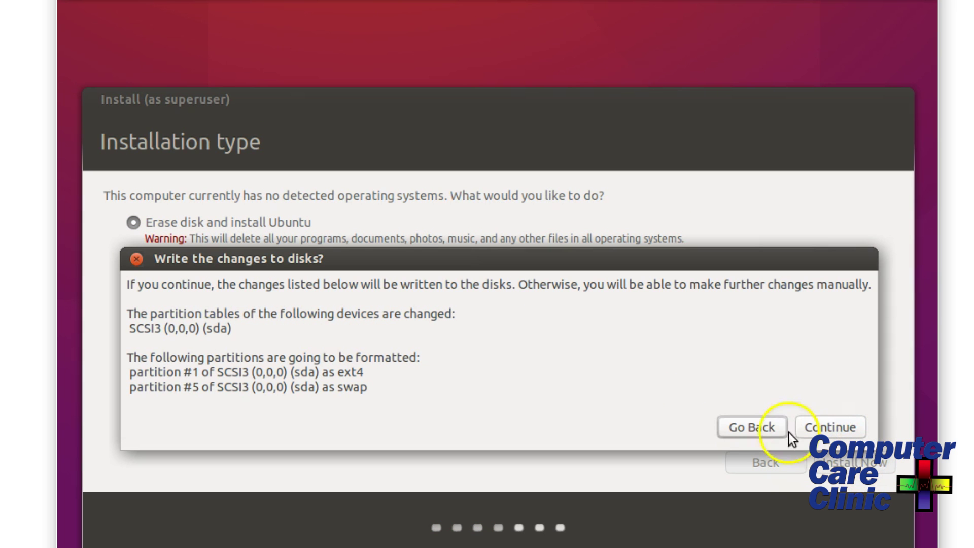
left_click(848, 430)
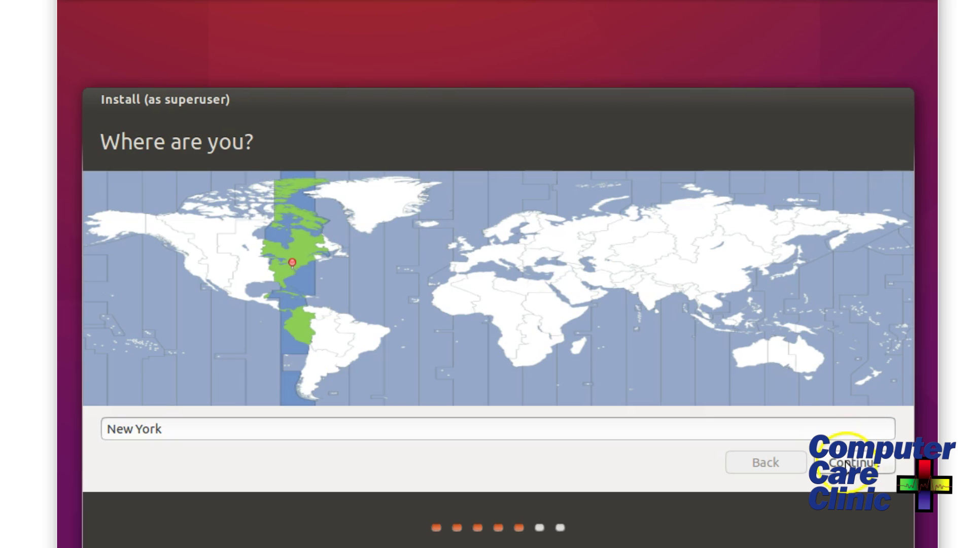
left_click(849, 459)
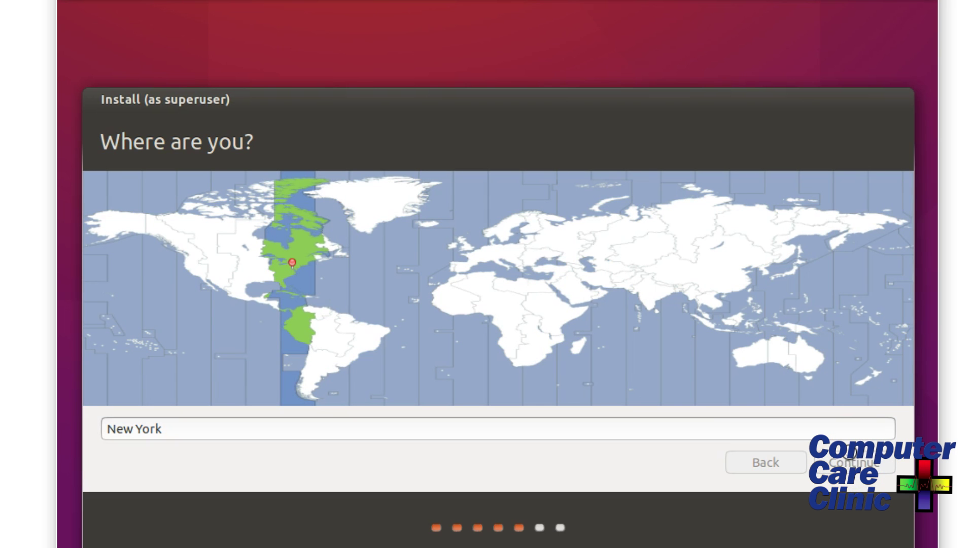
left_click(852, 454)
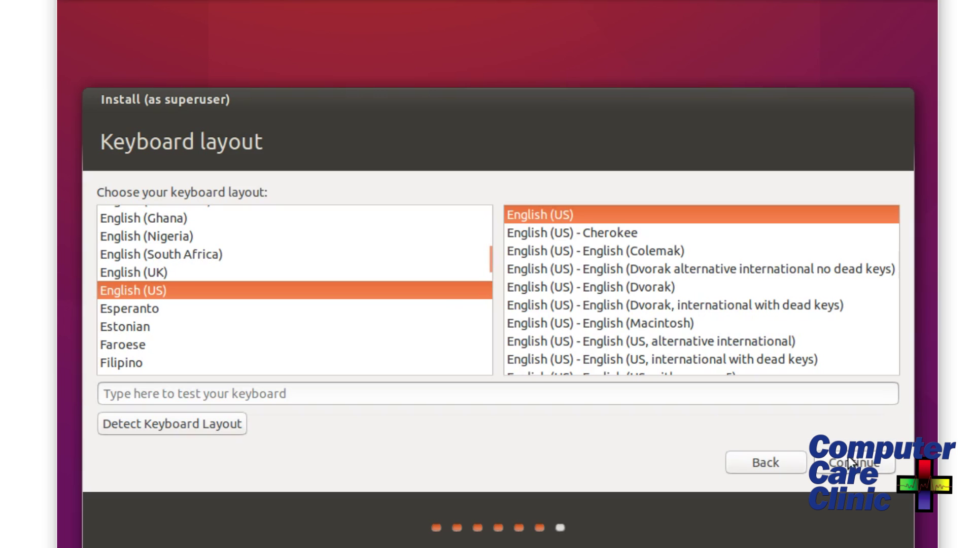
left_click(854, 460)
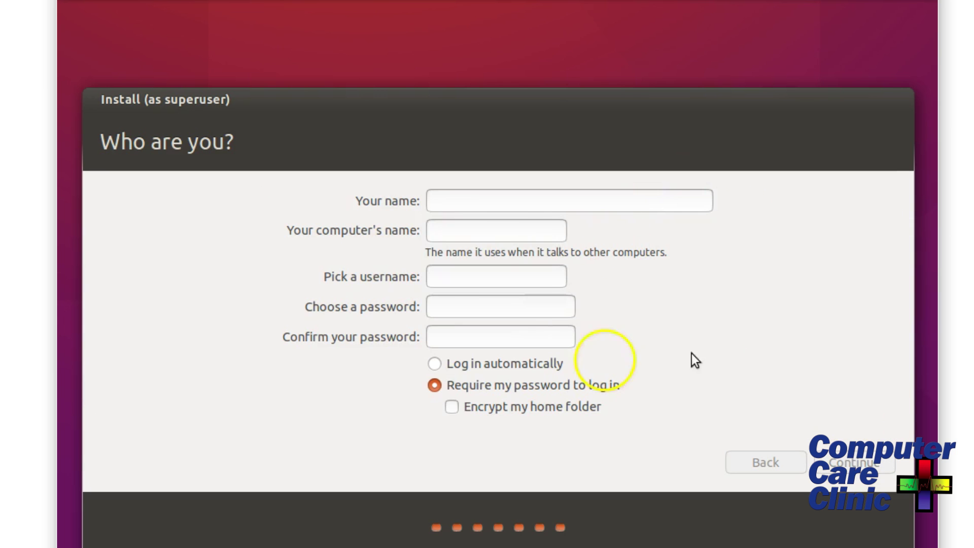
Enter the account name, set and confirm the password, enable automatic login and continue installing.
left_click(474, 196)
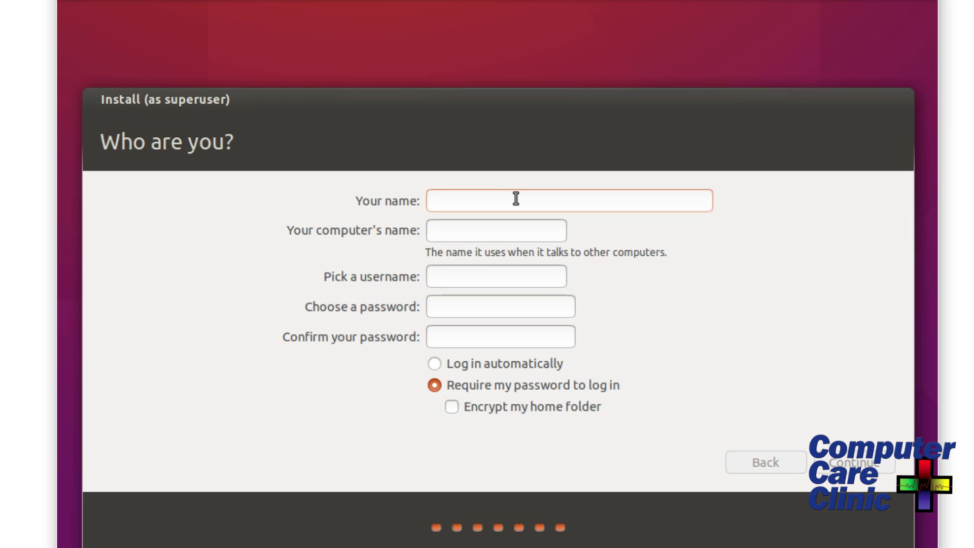
key("Tab")
key("Tab")
key("Tab")
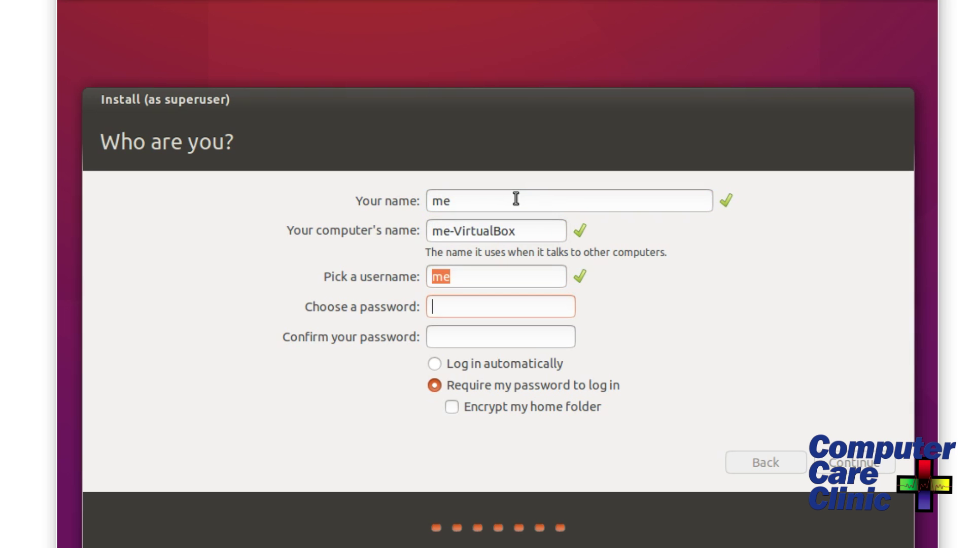
key("Tab")
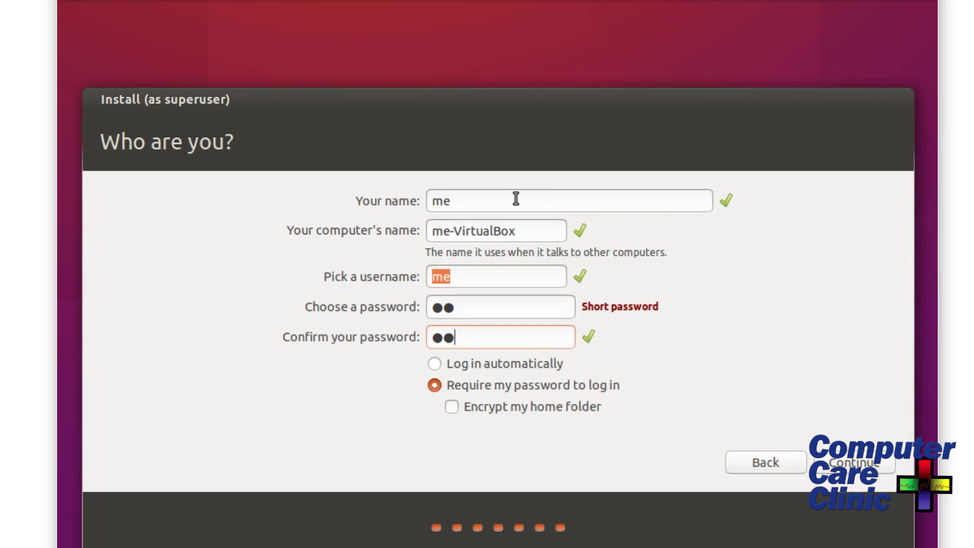
left_click(435, 364)
left_click(851, 462)
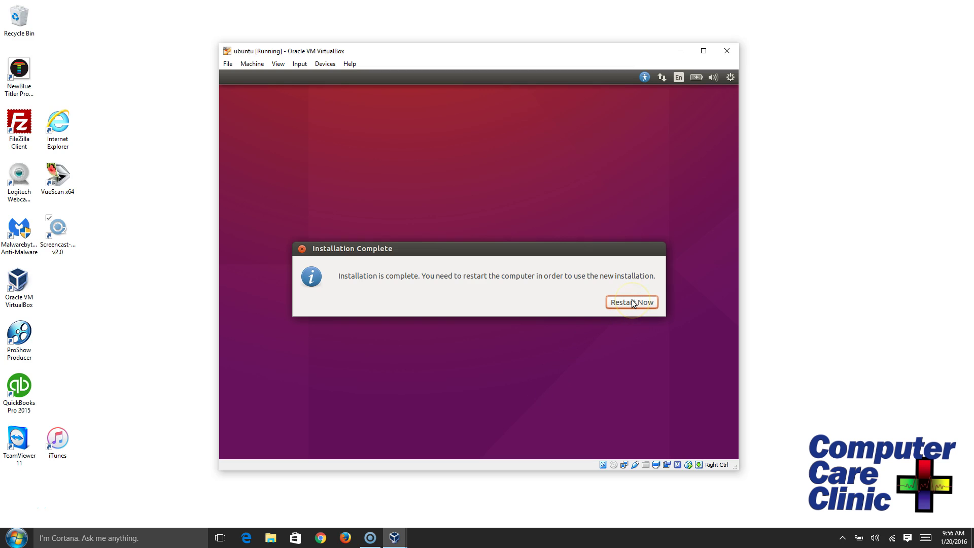
Restart after installation, then power off the stalled VM through the Close Virtual Machine dialog.
left_click(633, 302)
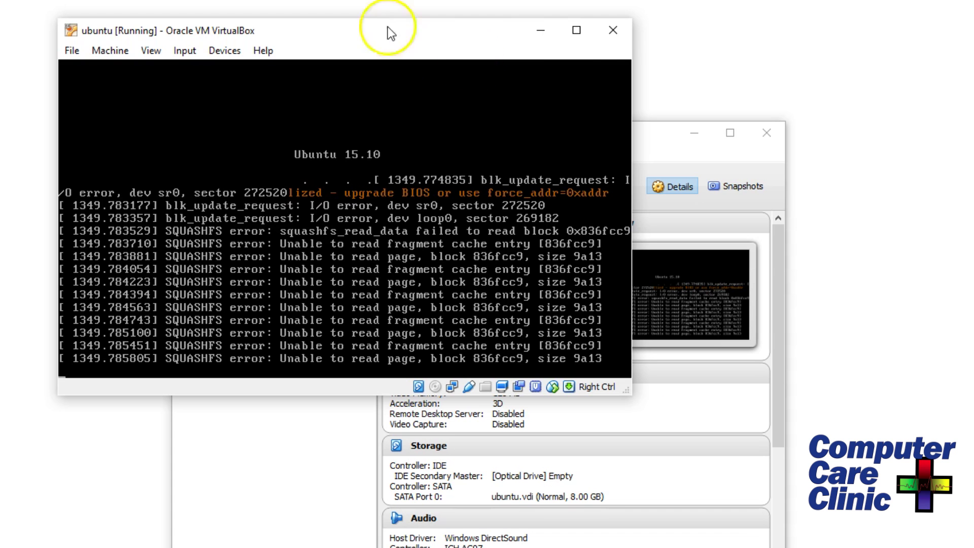
left_click(613, 33)
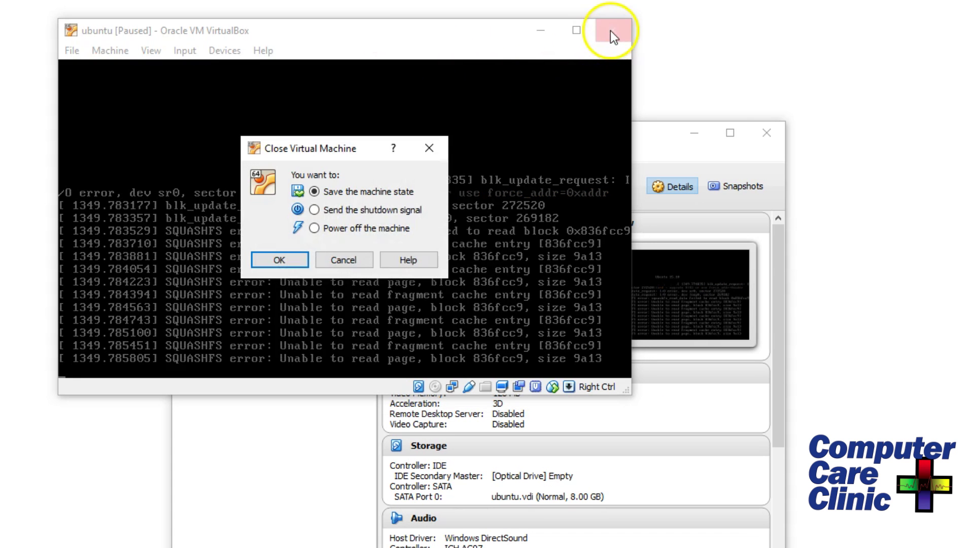
left_click(315, 228)
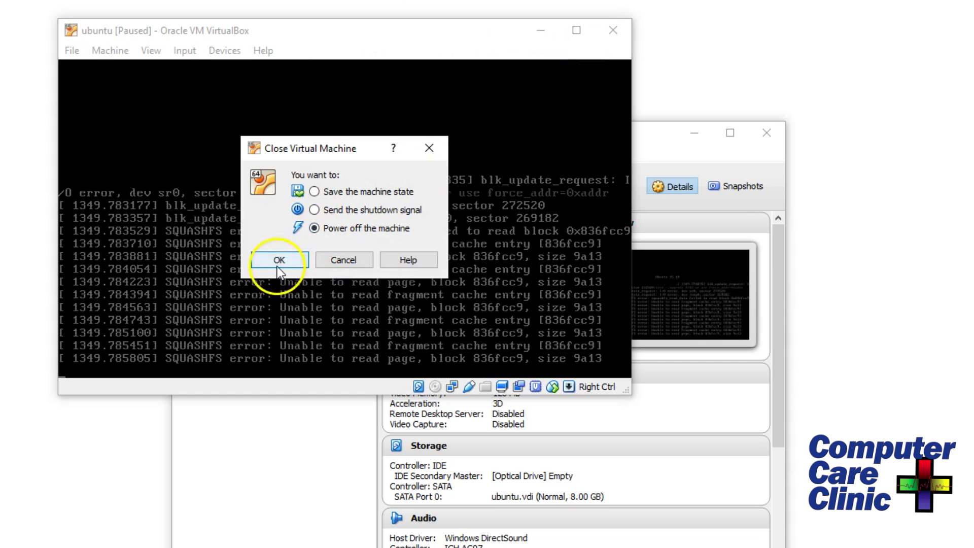
left_click(280, 262)
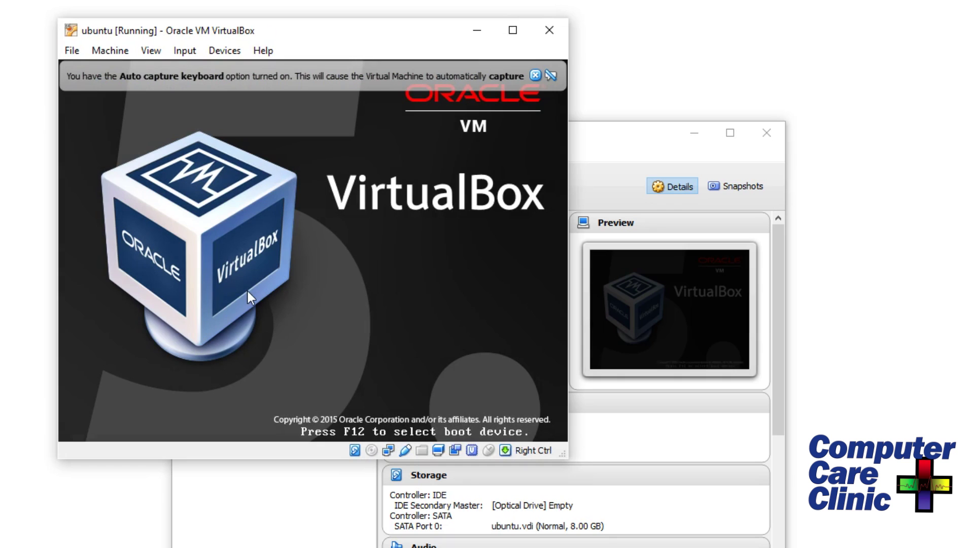
Dismiss the keyboard auto-capture and mouse integration notices, then close the Keyboard Shortcuts overlay.
left_click(550, 77)
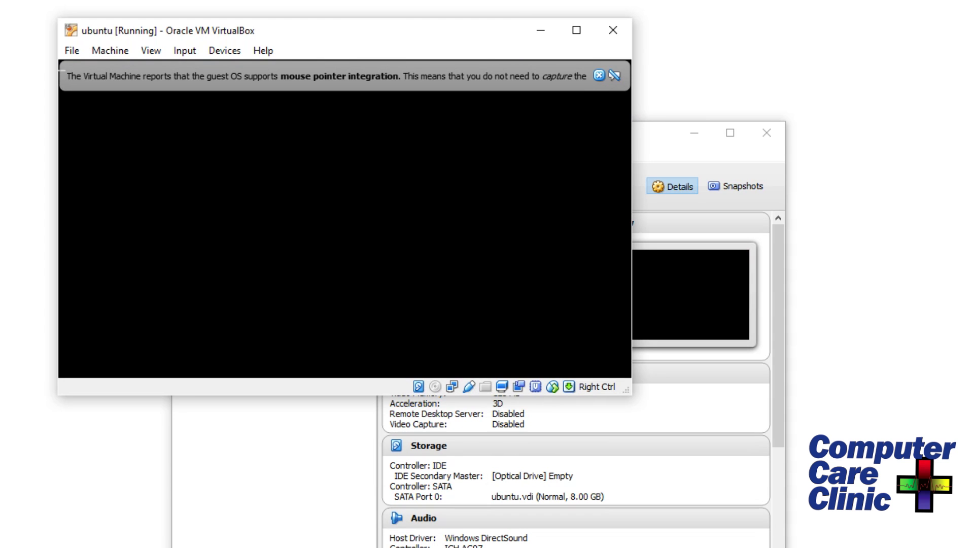
left_click(614, 76)
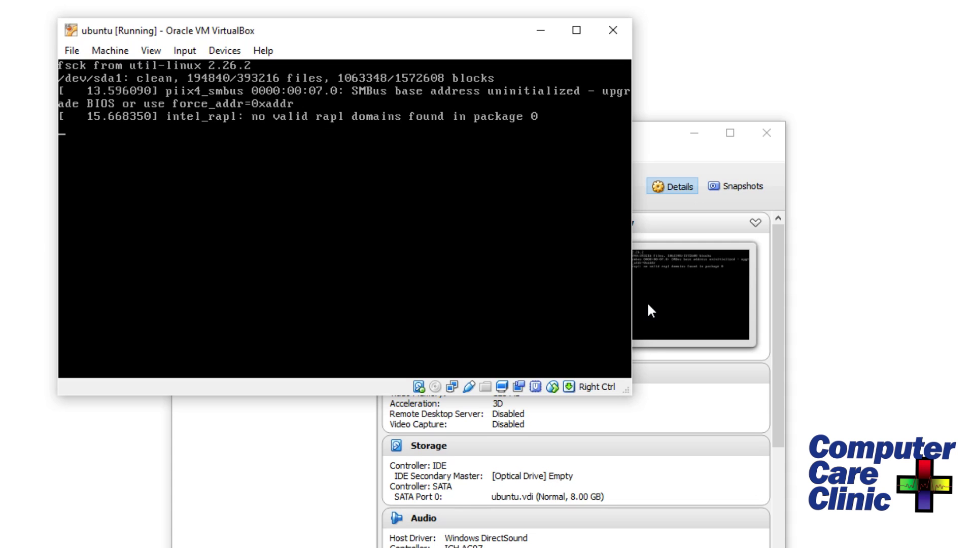
left_click(191, 478)
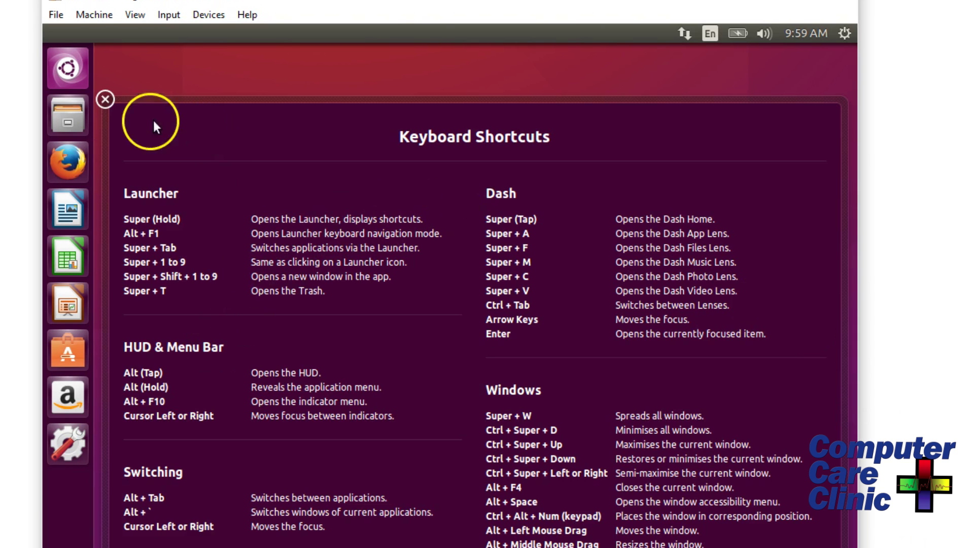
left_click(105, 99)
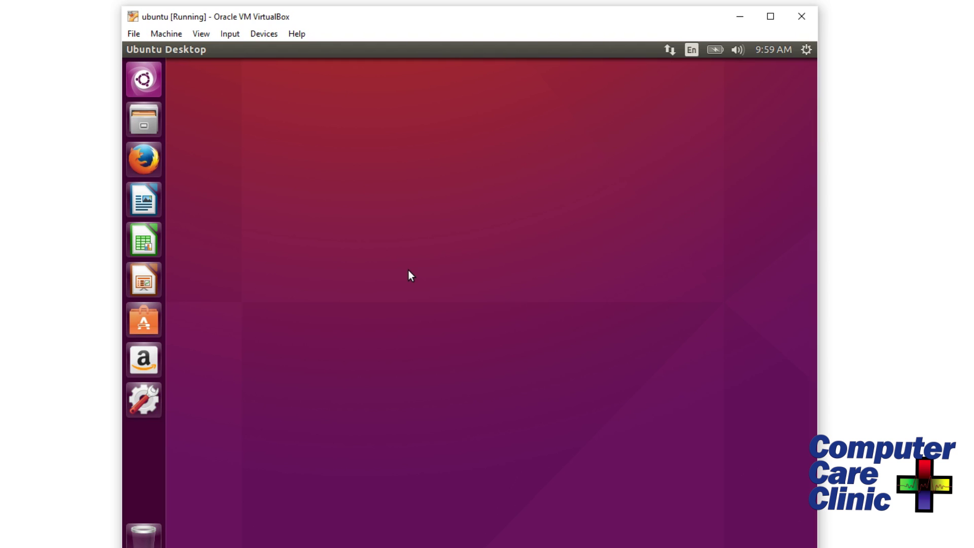
Maximize the VM window and launch System Settings from the Ubuntu Launcher.
left_click(775, 20)
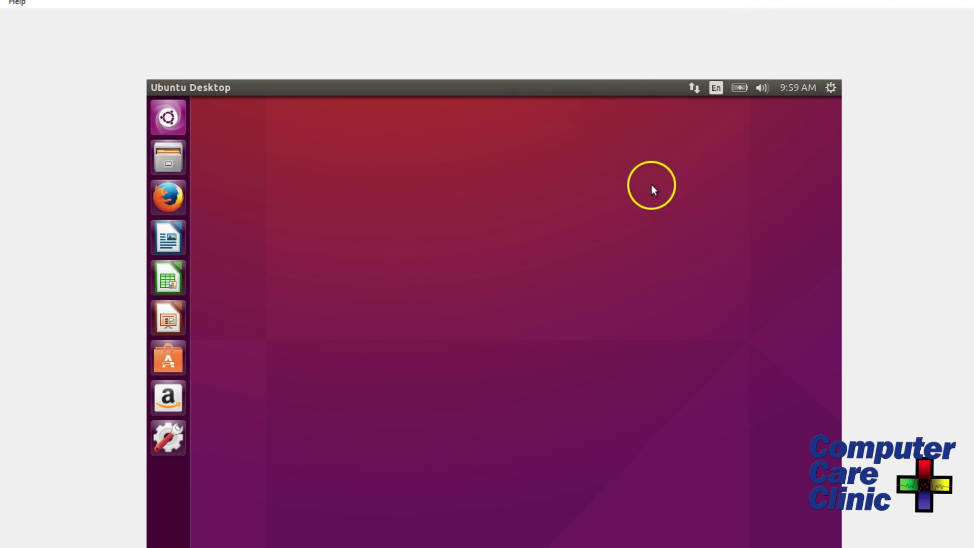
right_click(492, 203)
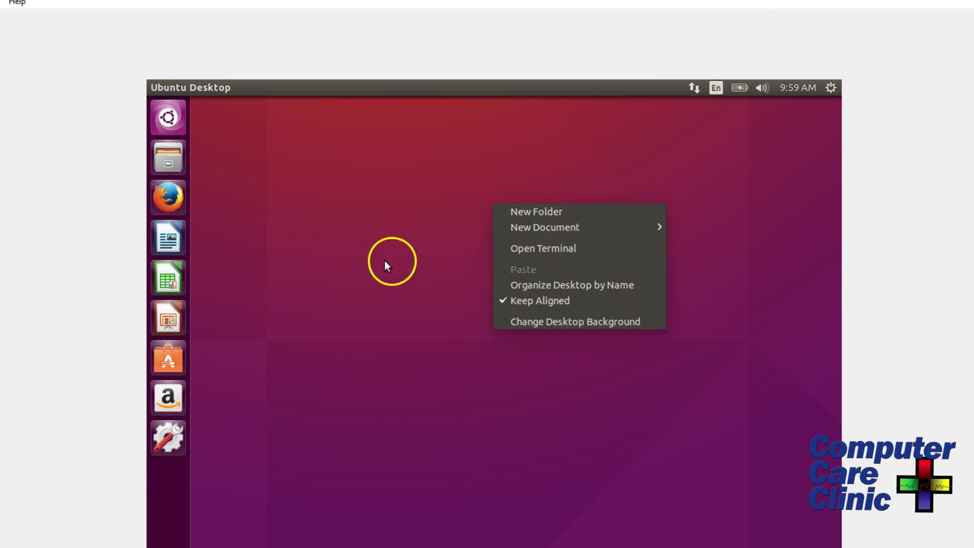
left_click(176, 442)
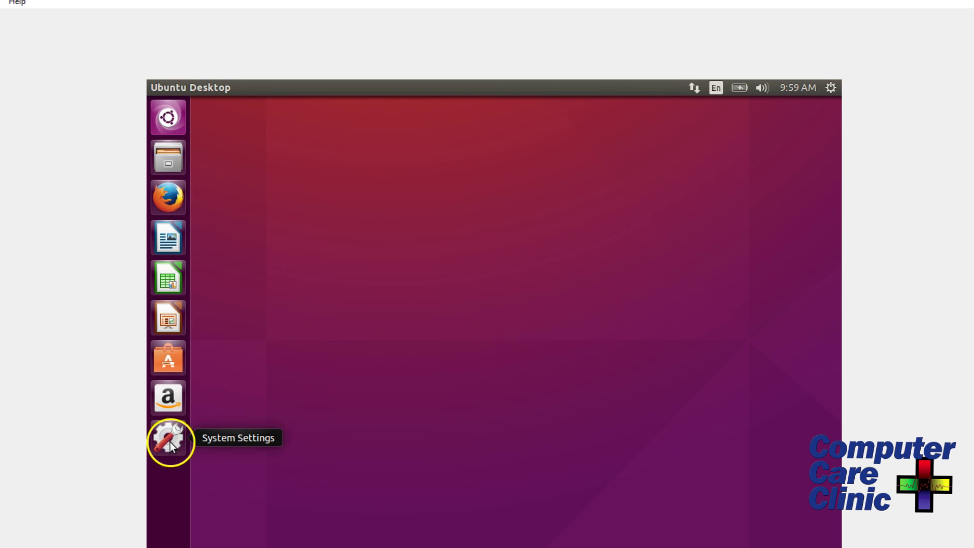
left_click(175, 441)
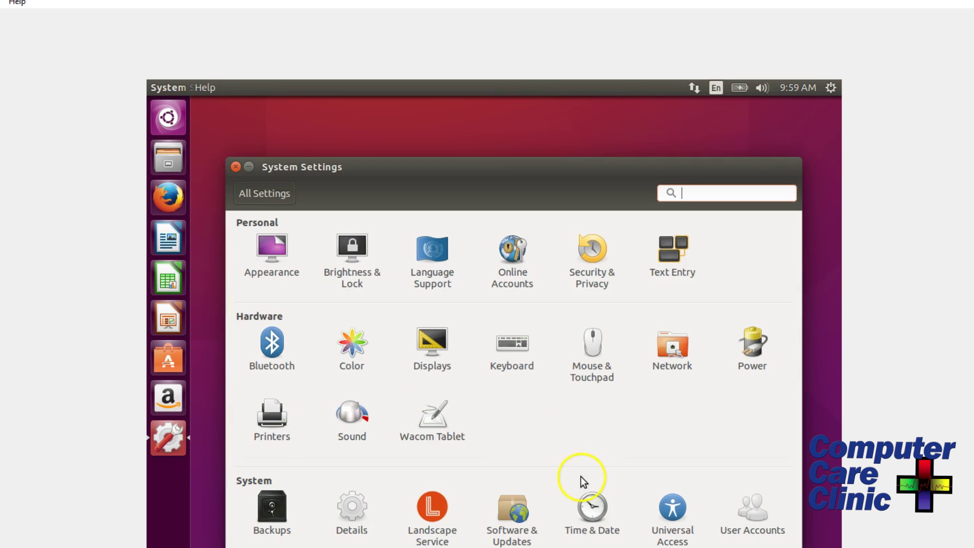
Verify Displays keeps the 1024 x 768 resolution, then open Software & Updates.
left_click(426, 350)
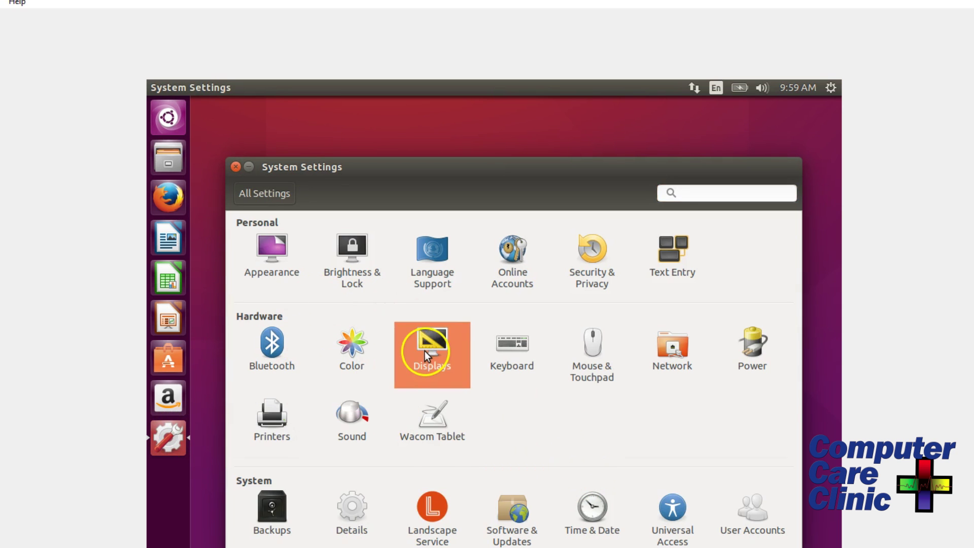
left_click(446, 426)
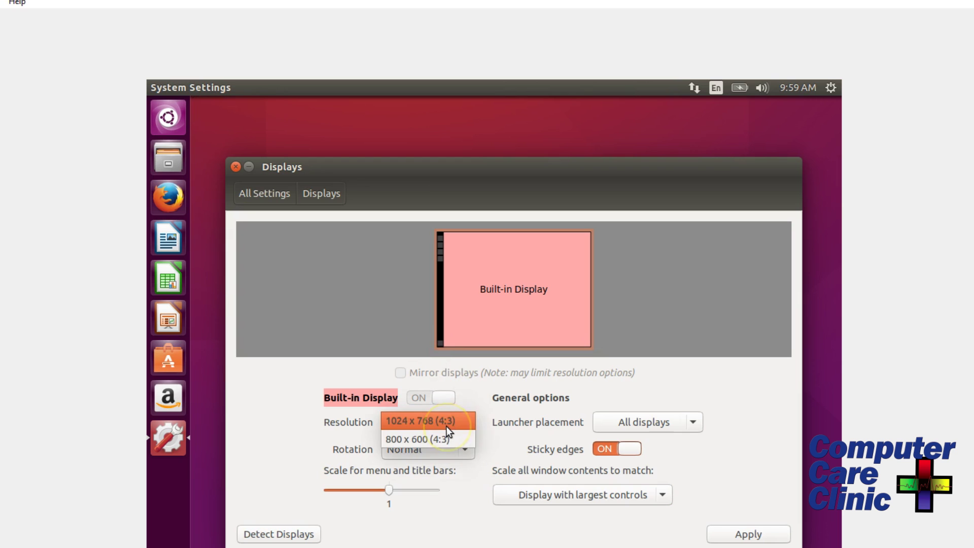
left_click(446, 426)
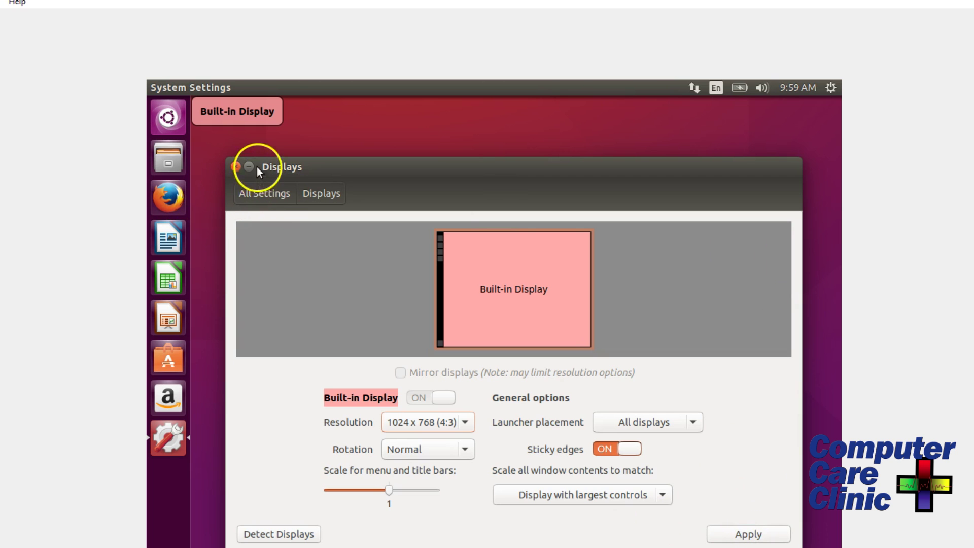
left_click(235, 167)
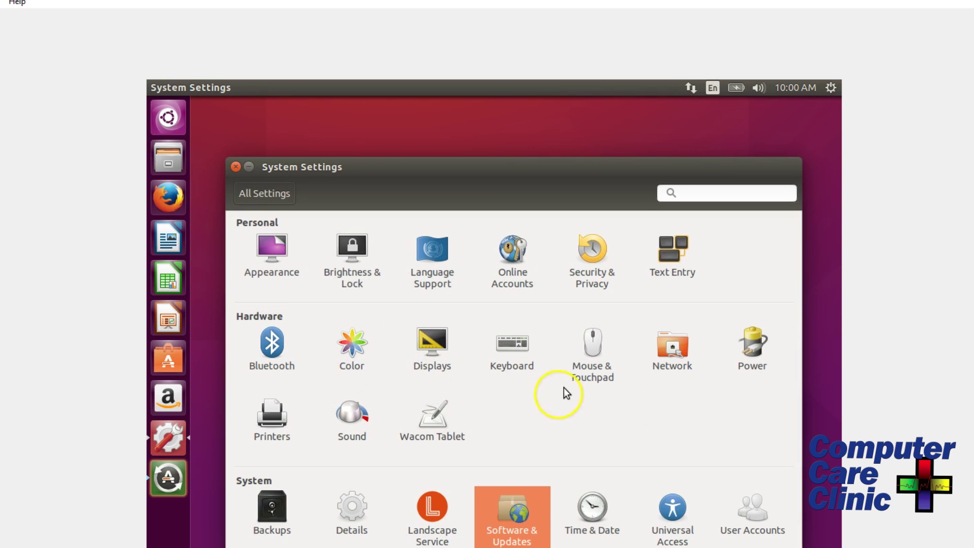
left_click(515, 518)
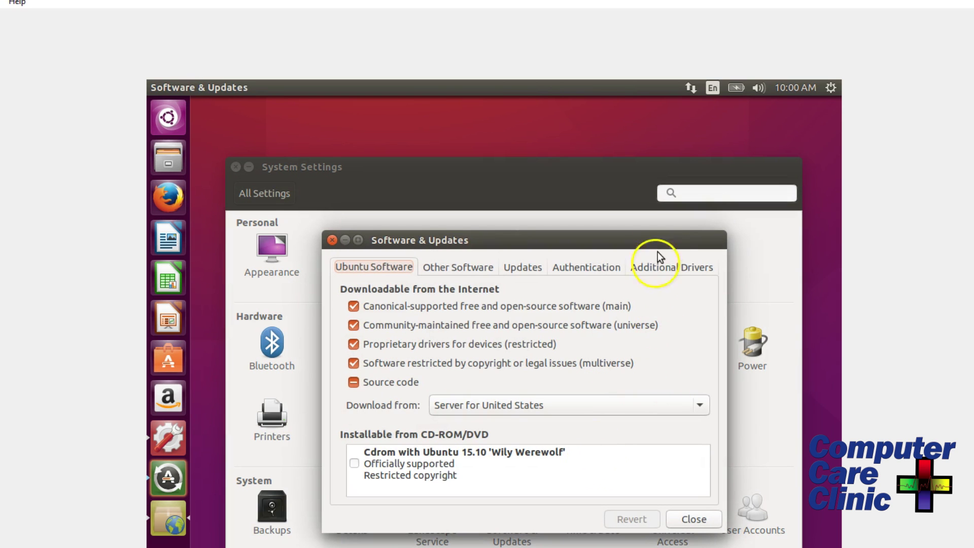
Select the X11 guest utilities driver under Additional Drivers, apply with the password, and close.
left_click(664, 270)
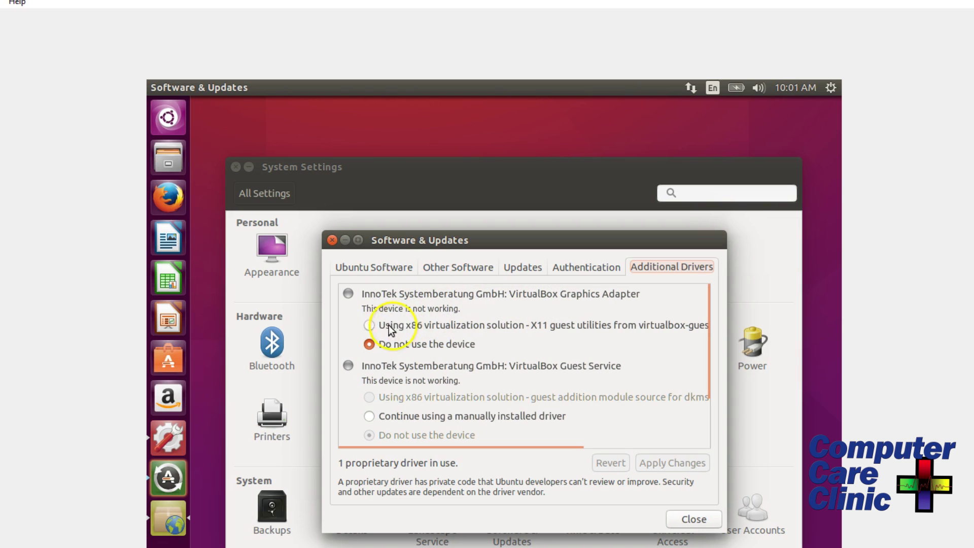
left_click(370, 326)
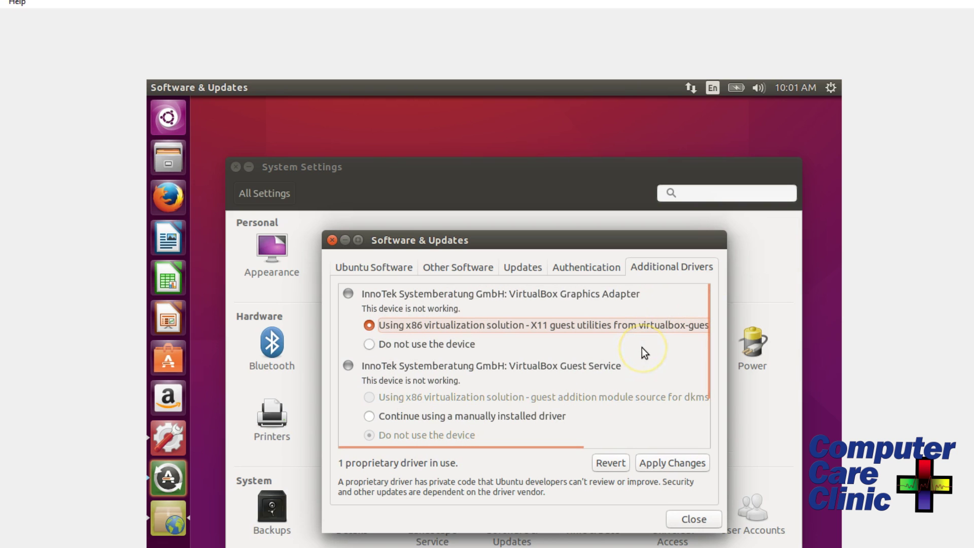
left_click(373, 415)
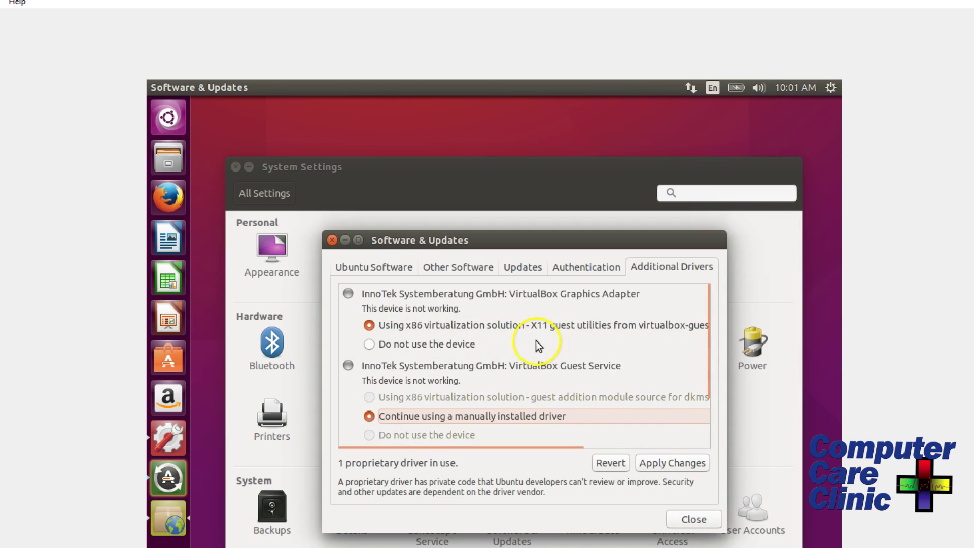
left_click(689, 464)
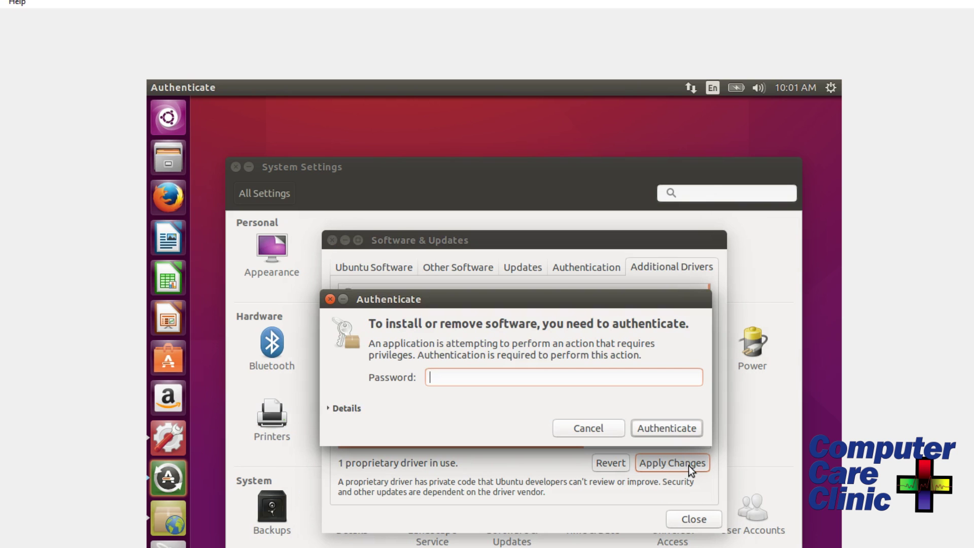
type("••")
left_click(685, 426)
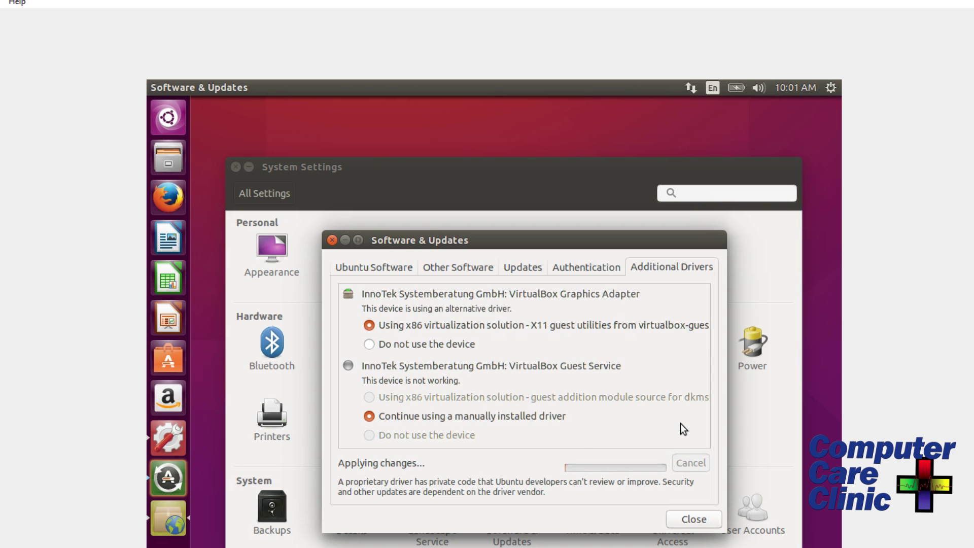
left_click(694, 522)
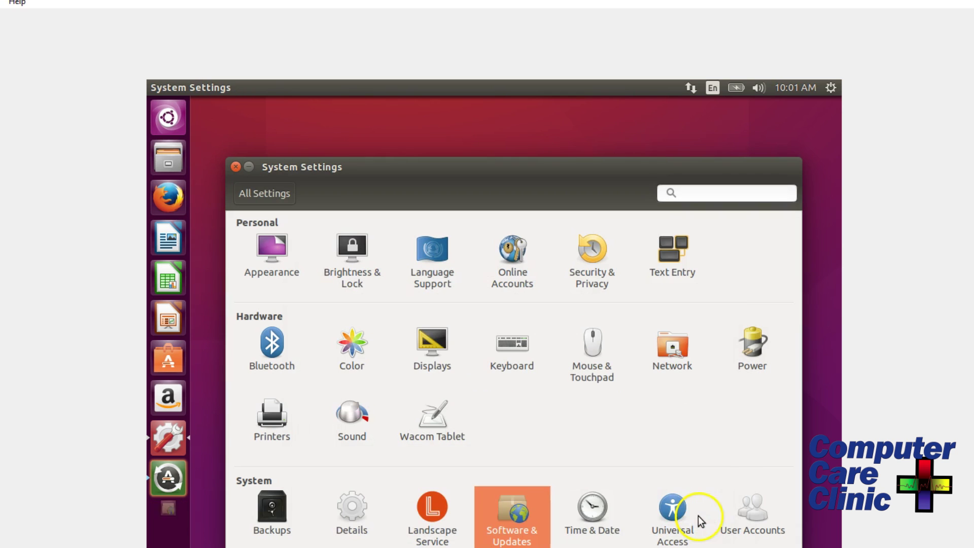
Recheck the display resolution, open Software Updater, and briefly review the Software & Updates sources.
left_click(440, 344)
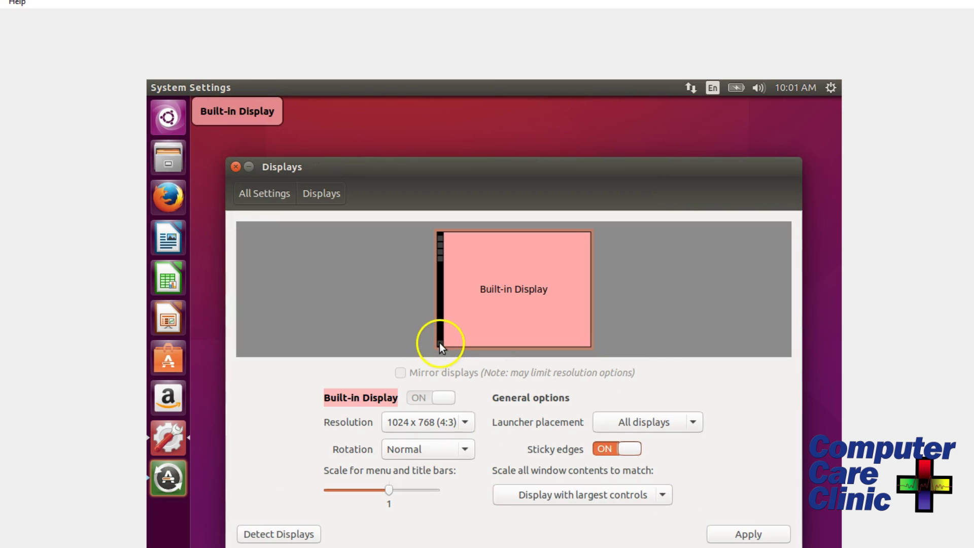
left_click(445, 424)
left_click(449, 426)
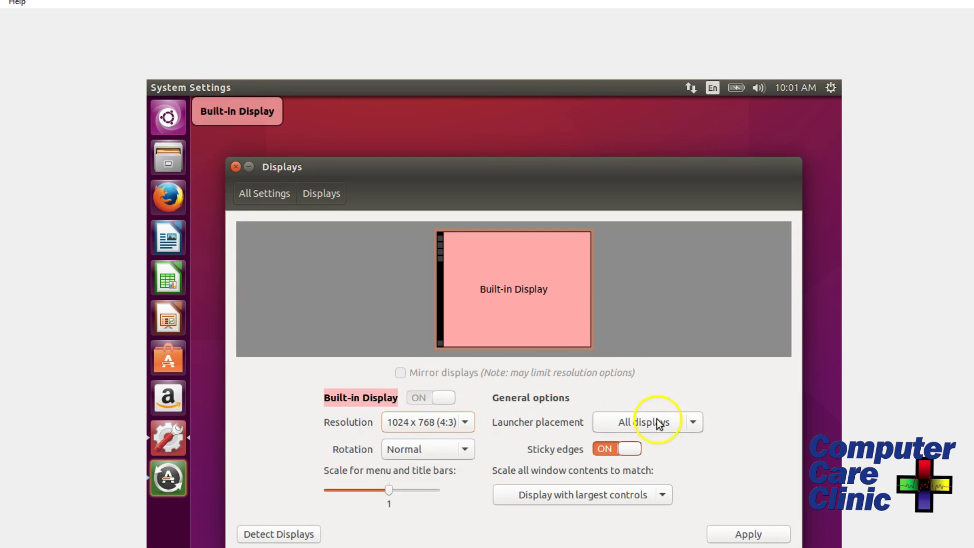
key("alt+F4")
left_click(175, 488)
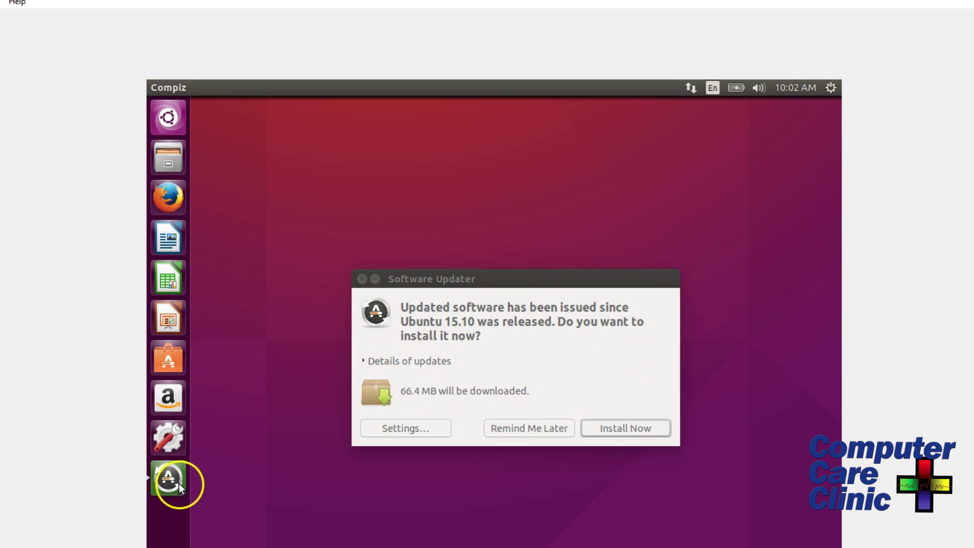
left_click(166, 437)
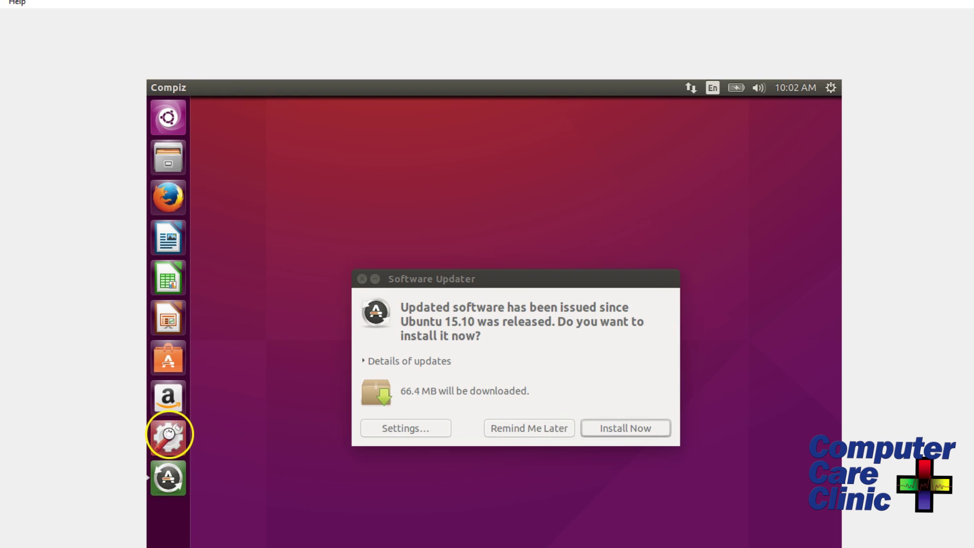
left_click(522, 513)
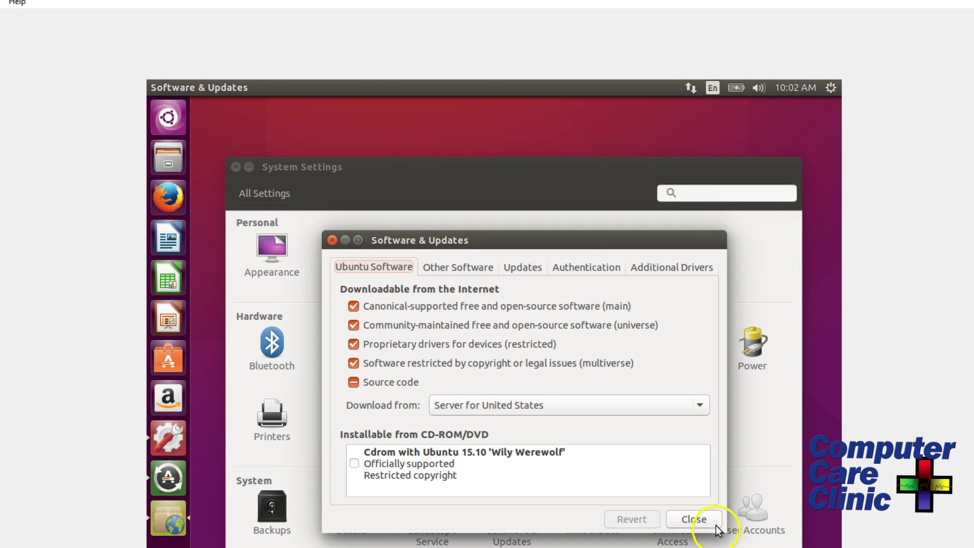
left_click(695, 522)
left_click(235, 167)
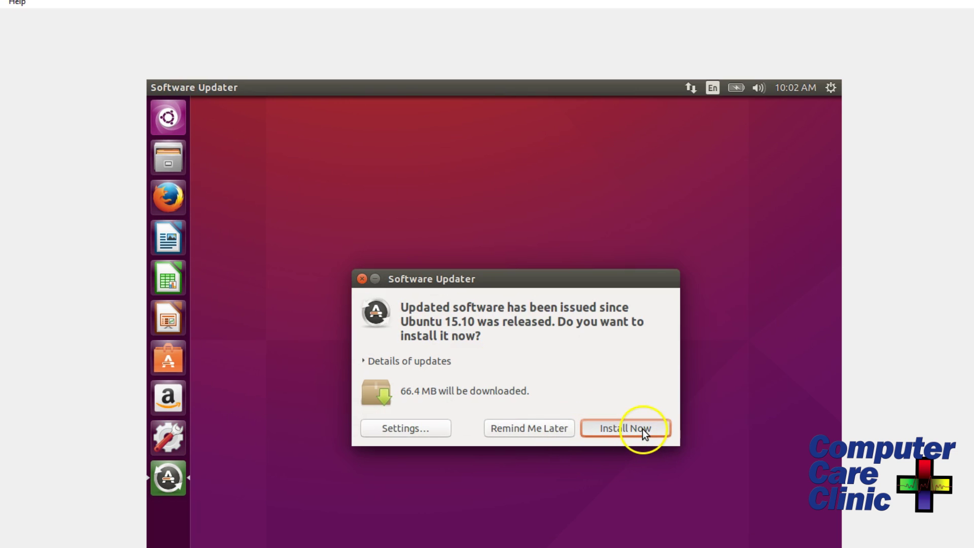
Install the available updates, authenticating with the password, until a restart is requested.
left_click(635, 432)
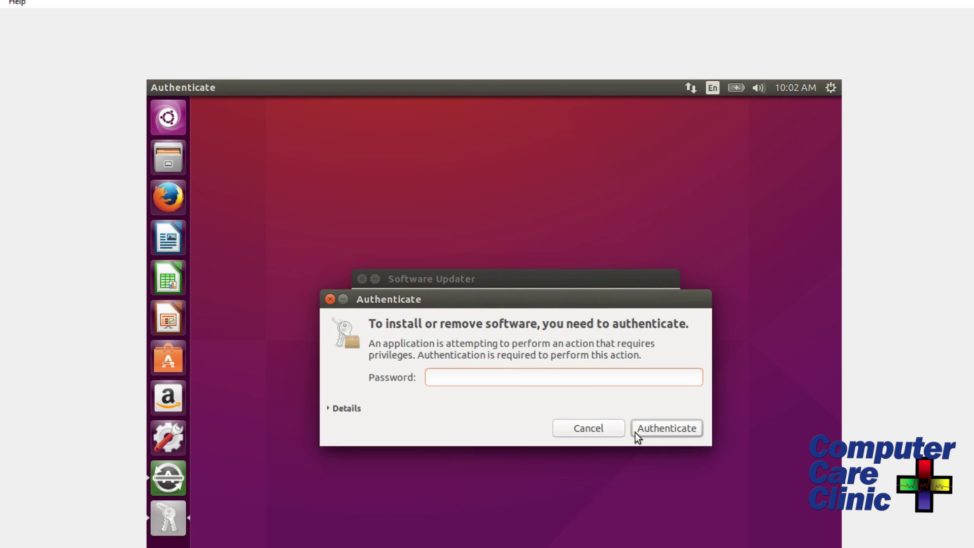
type("••")
left_click(651, 435)
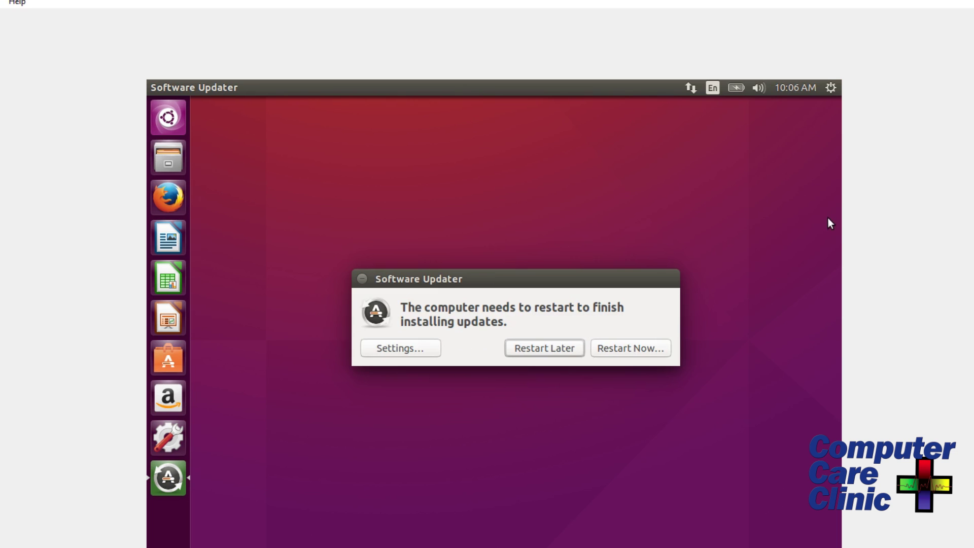
left_click(590, 240)
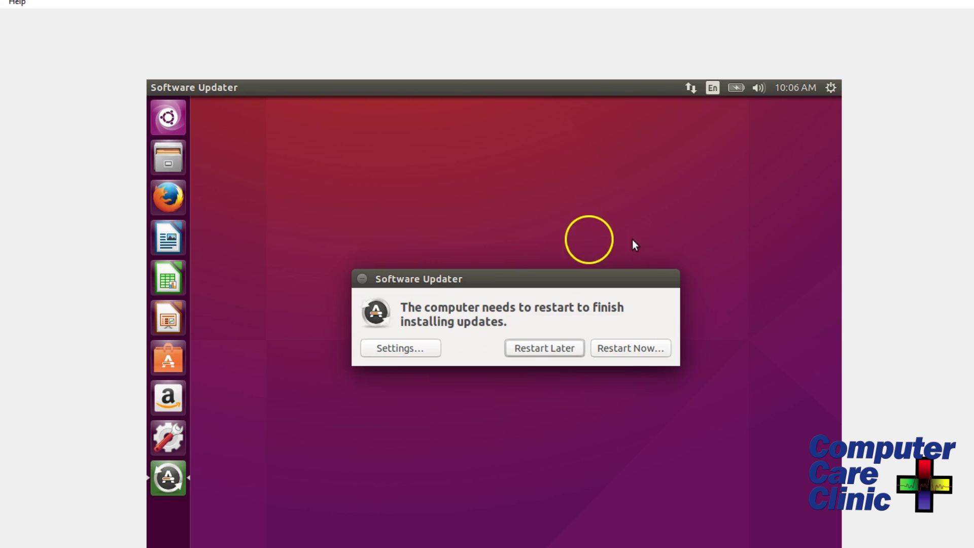
Dismiss the restart prompt and restart Ubuntu via the gear menu's Shut Down dialog.
left_click(362, 278)
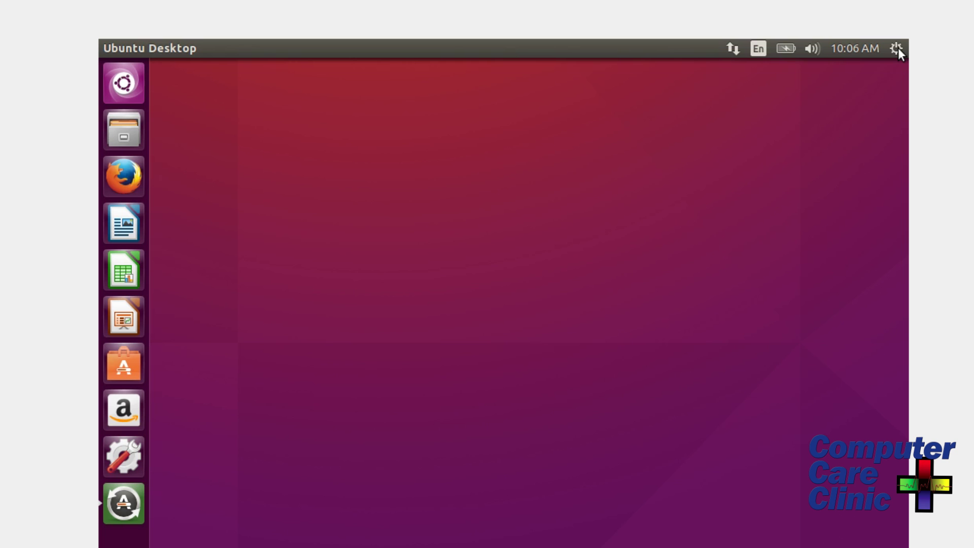
left_click(897, 48)
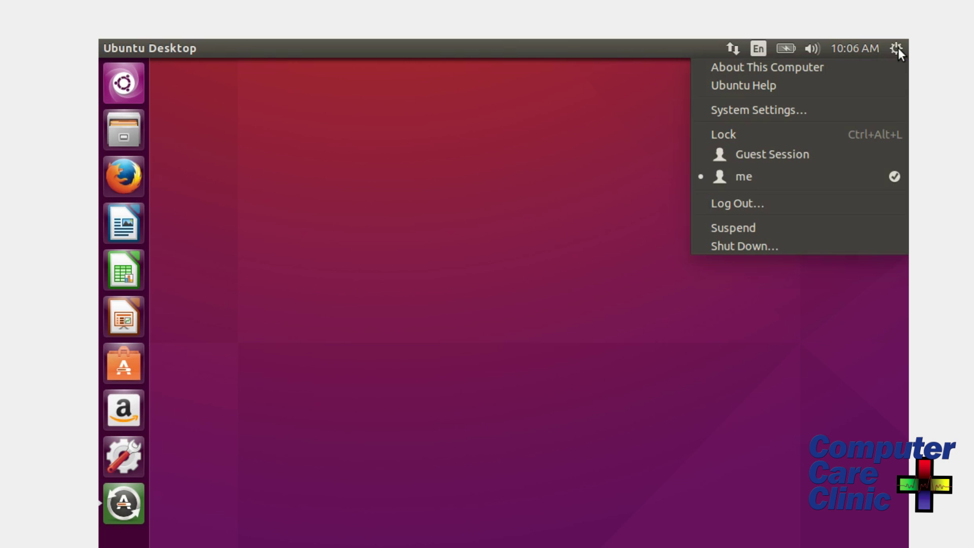
left_click(898, 48)
left_click(899, 48)
left_click(898, 49)
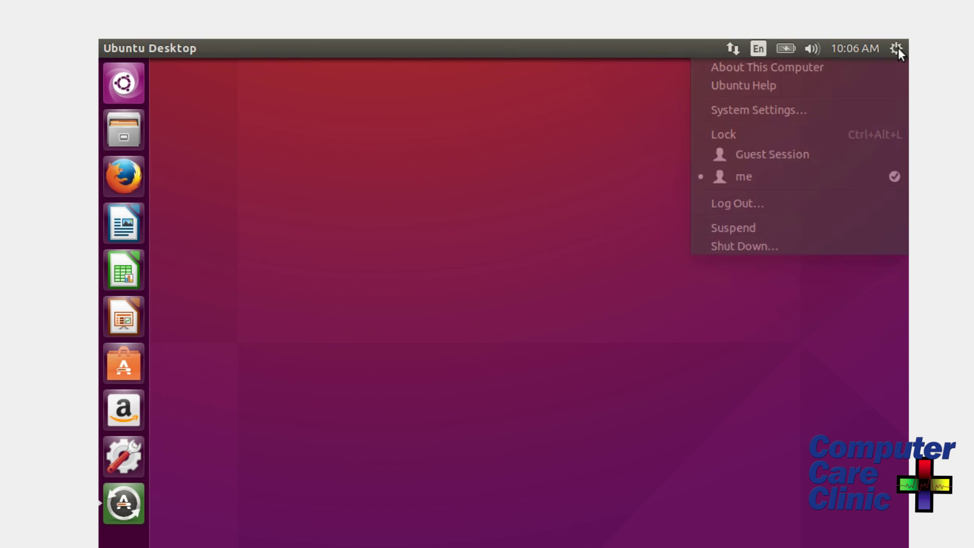
left_click(898, 48)
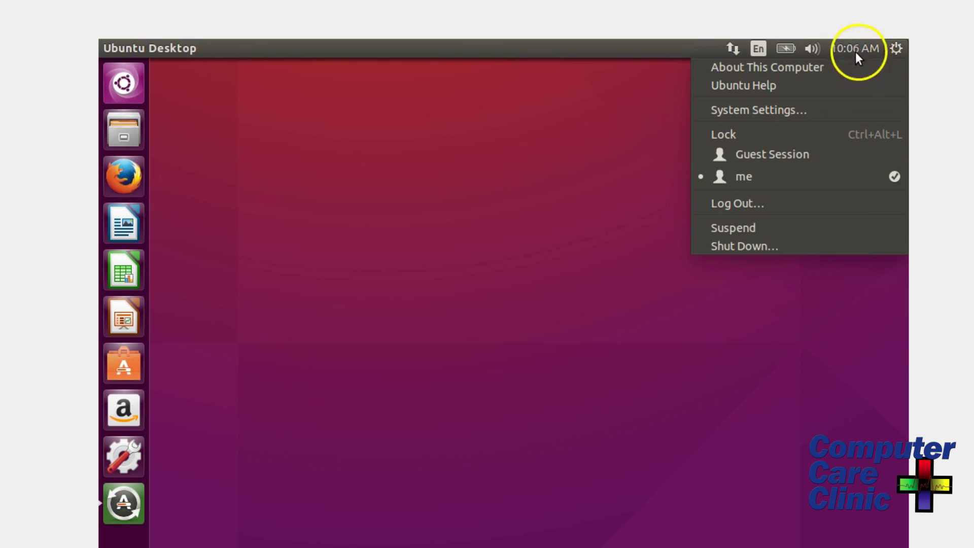
left_click(738, 51)
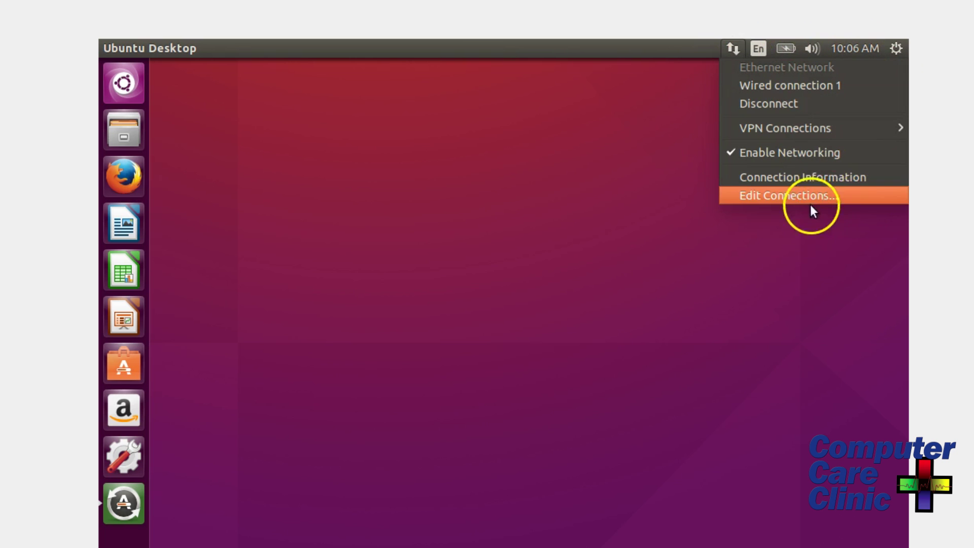
left_click(898, 48)
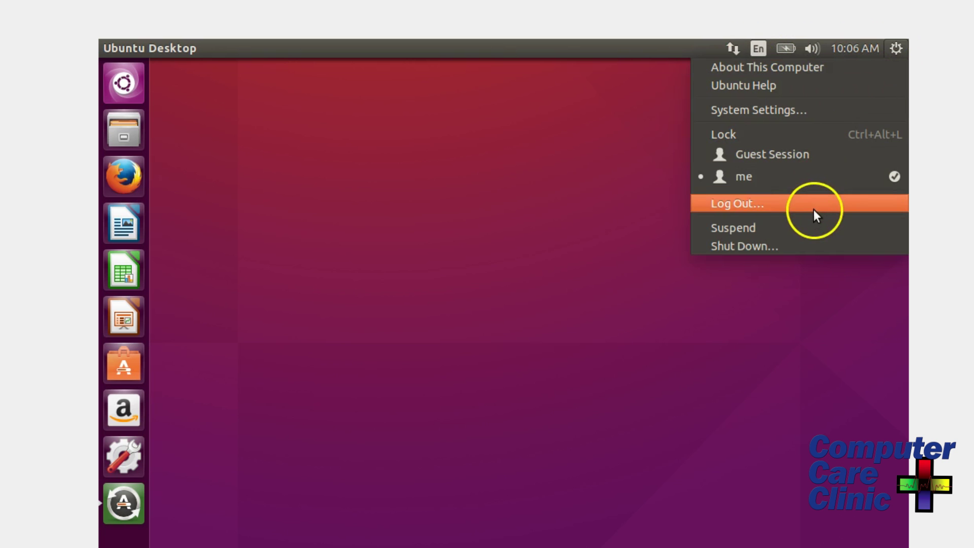
left_click(777, 247)
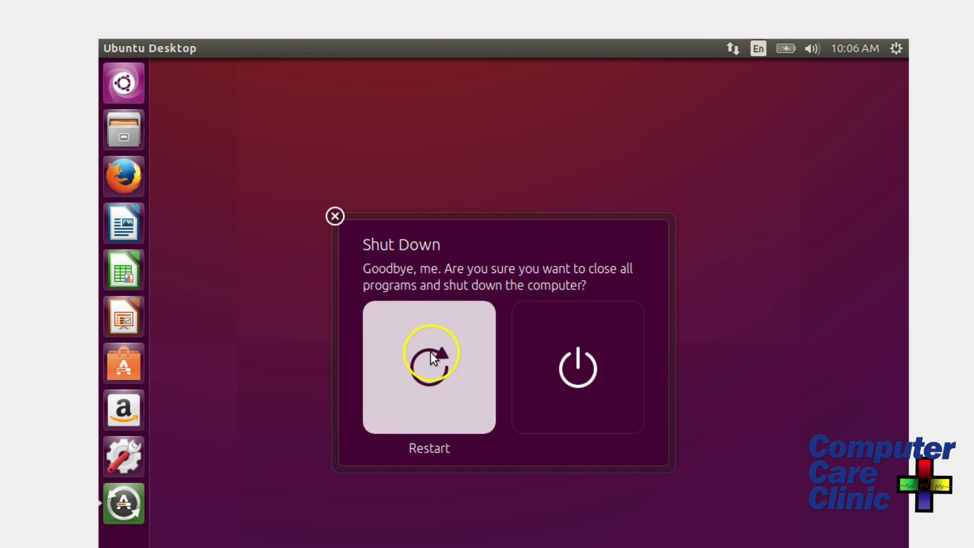
left_click(431, 370)
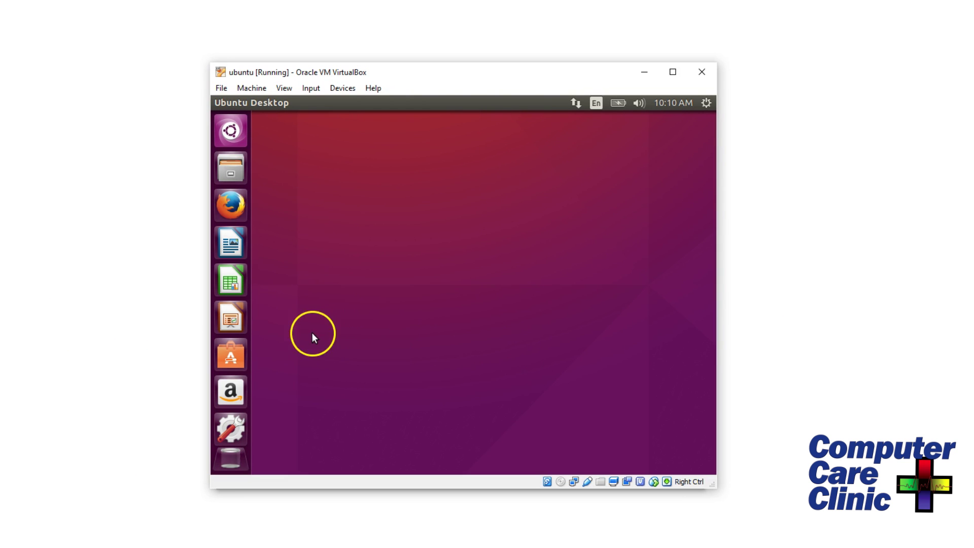
In the guest's Displays settings, switch the resolution to 1920 x 1080 (16:9) and keep the configuration.
left_click(231, 428)
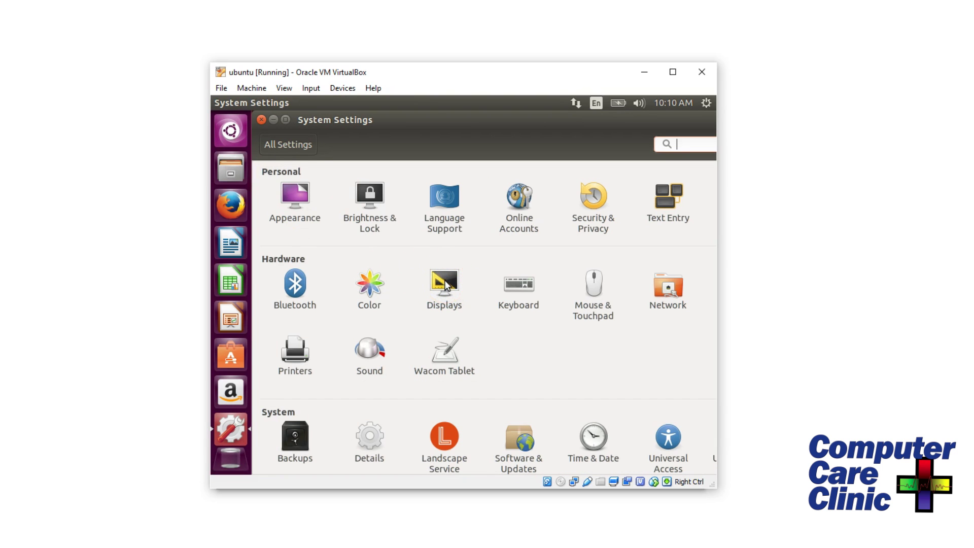
left_click(444, 279)
left_click(451, 359)
left_click(451, 359)
left_click(452, 358)
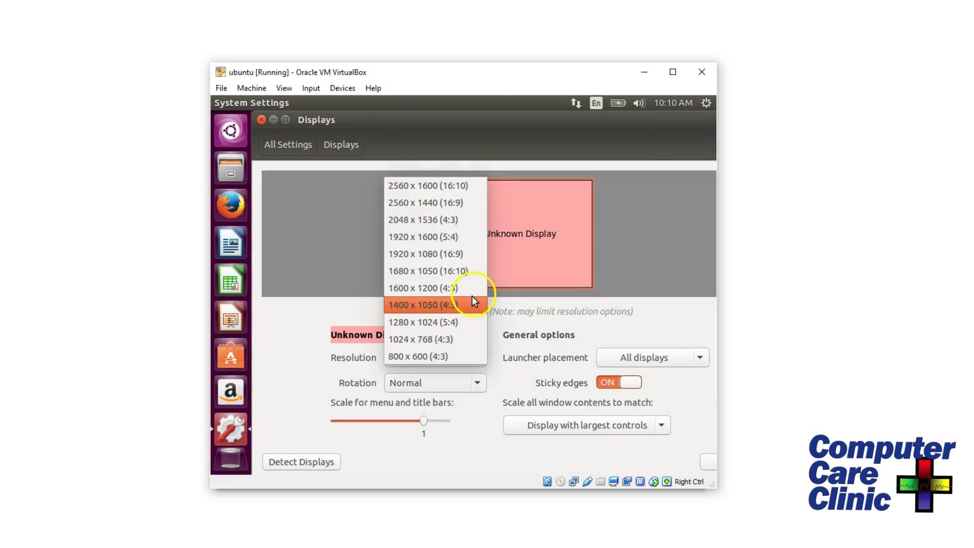
left_click(474, 253)
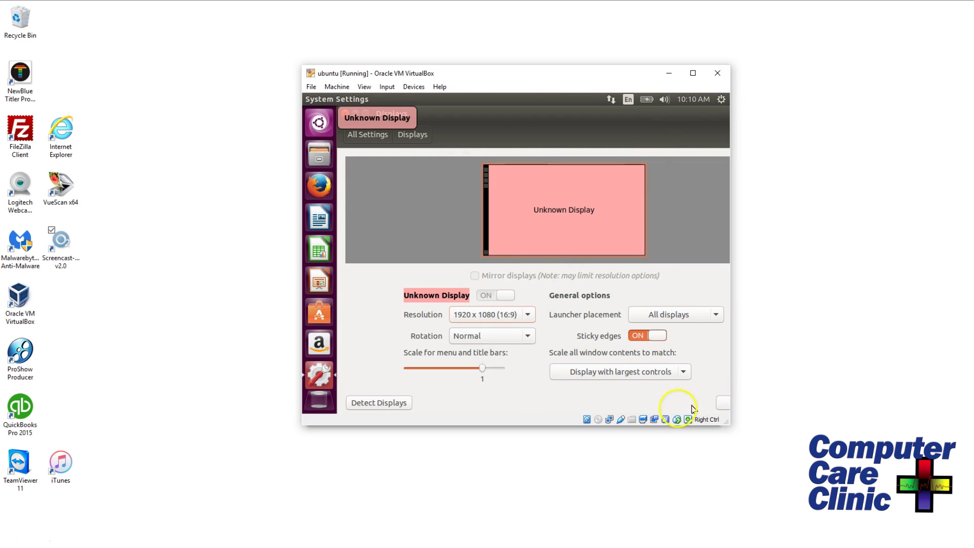
left_click(726, 404)
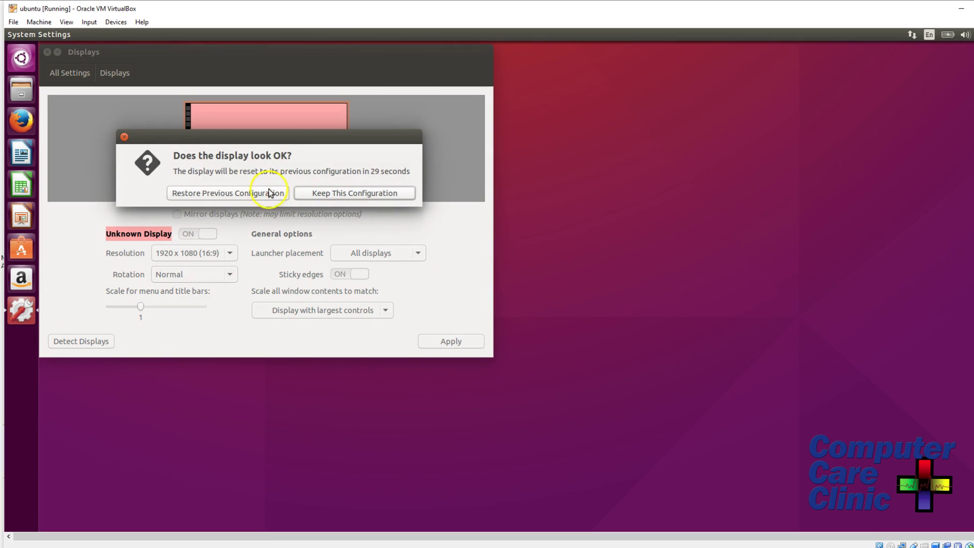
left_click(337, 193)
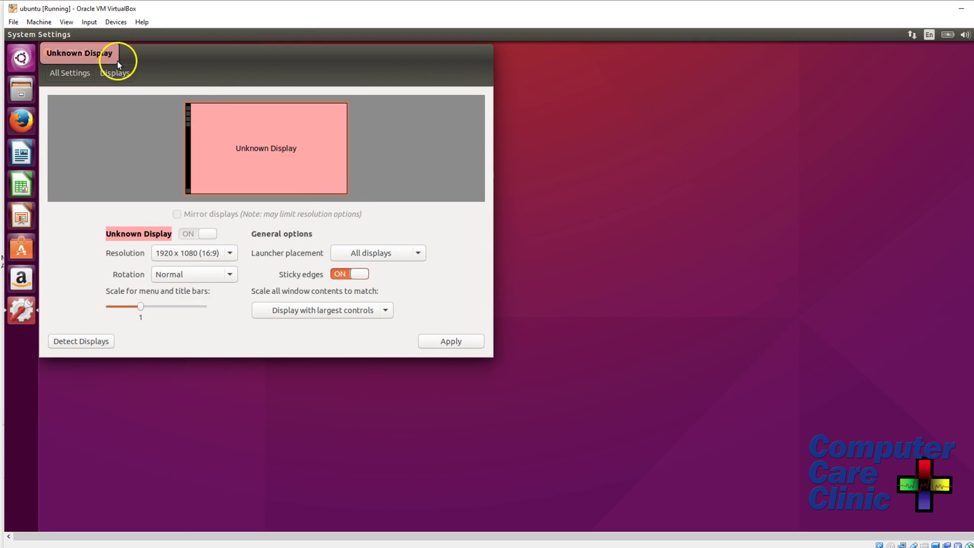
left_click(69, 72)
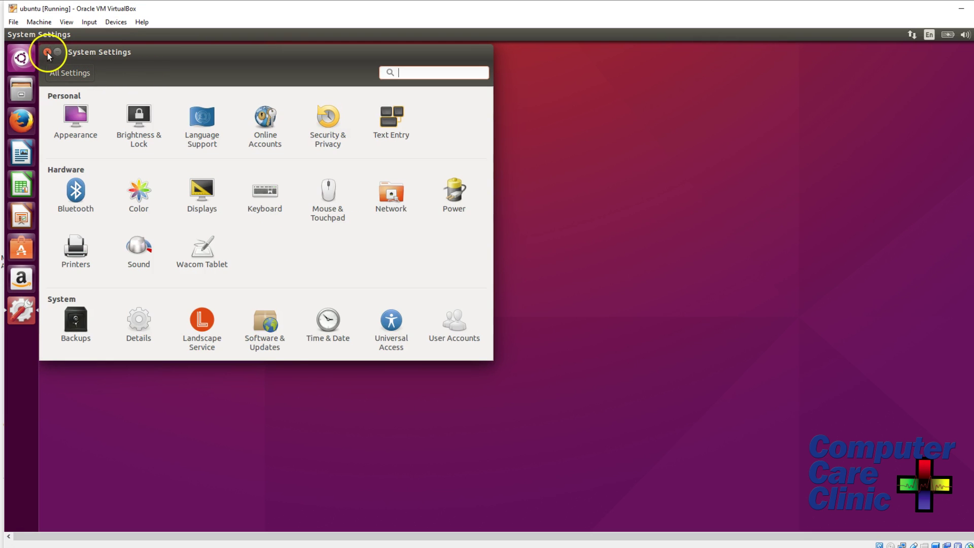
left_click(48, 55)
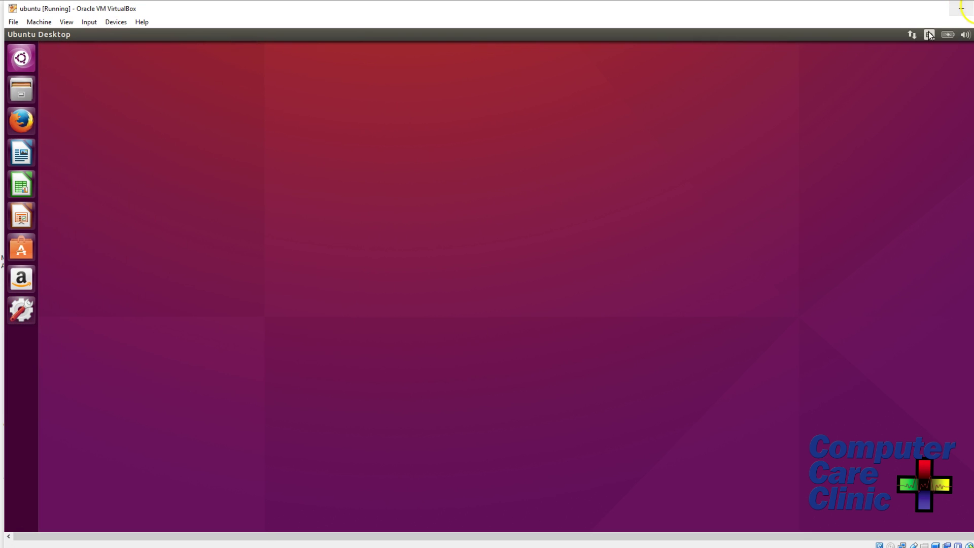
Maximise the VM window and launch LibreOffice Writer with a blank Untitled 1 document.
left_click(971, 9)
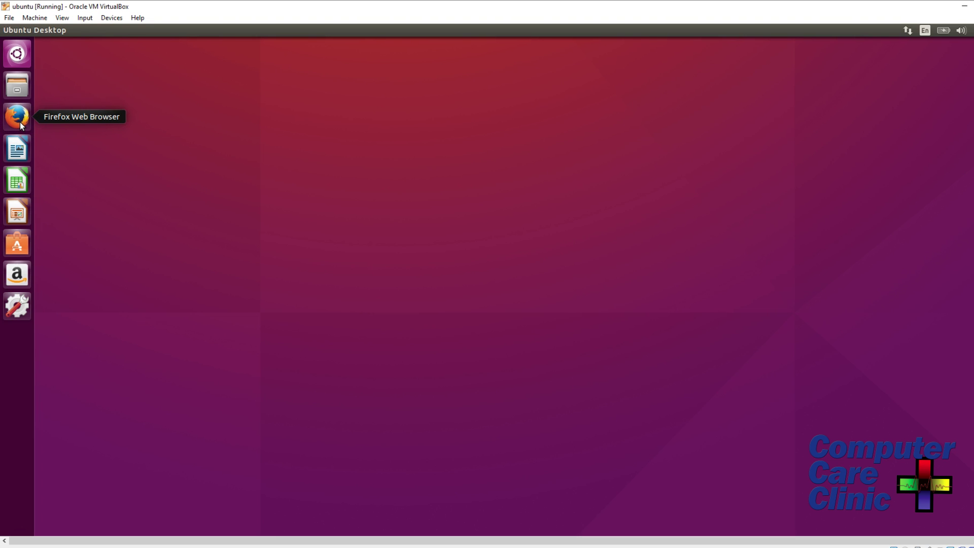
left_click(21, 151)
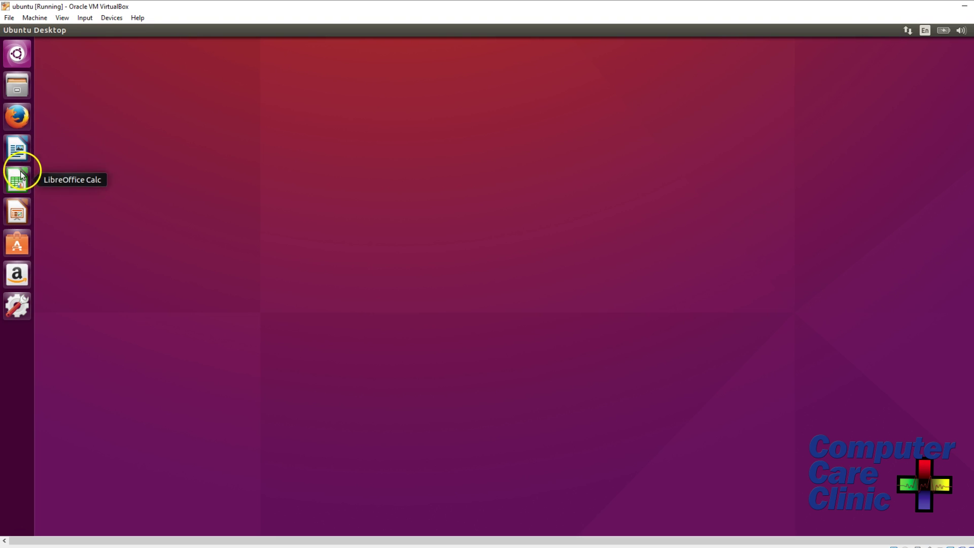
left_click(16, 217)
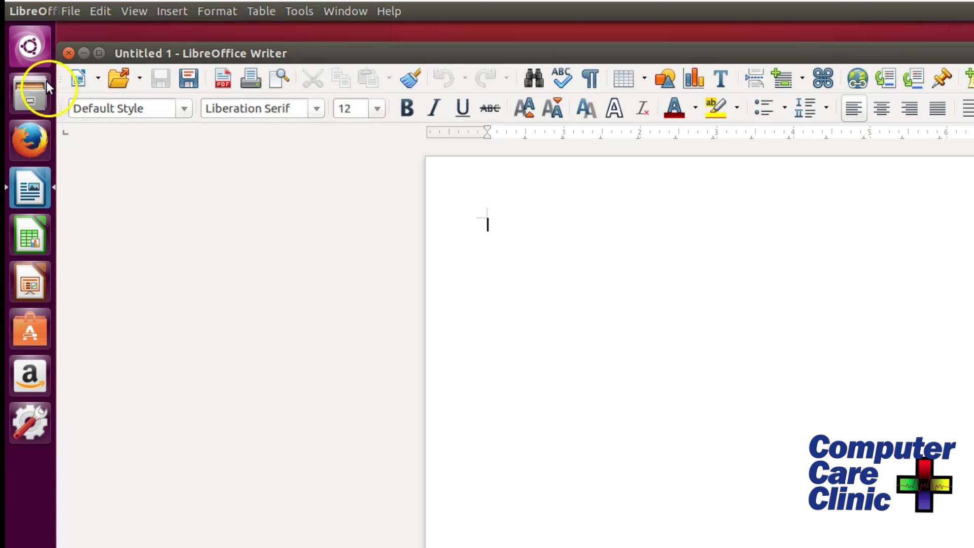
Type 'spel cg', review the spelling suggestions for 'Spel', then close Writer without saving.
left_click(100, 52)
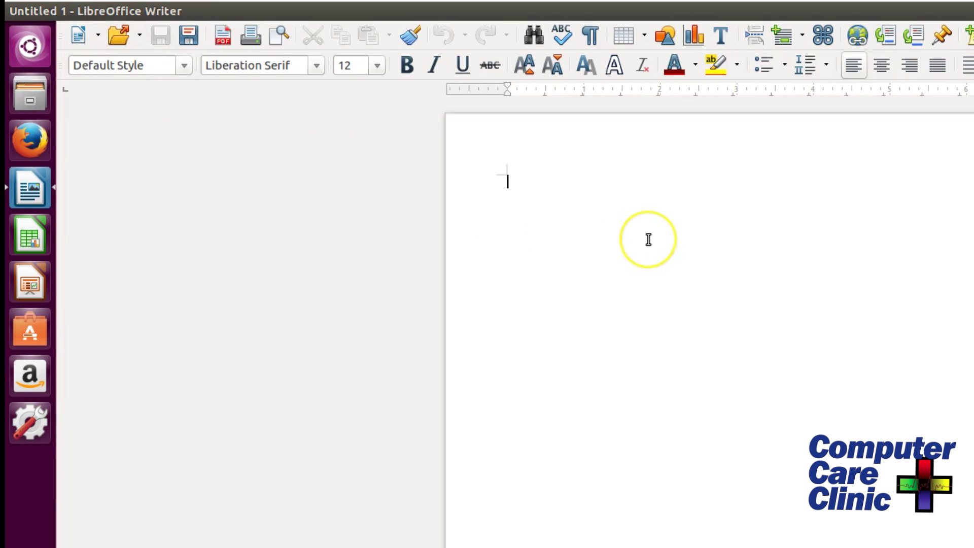
type("spel cg")
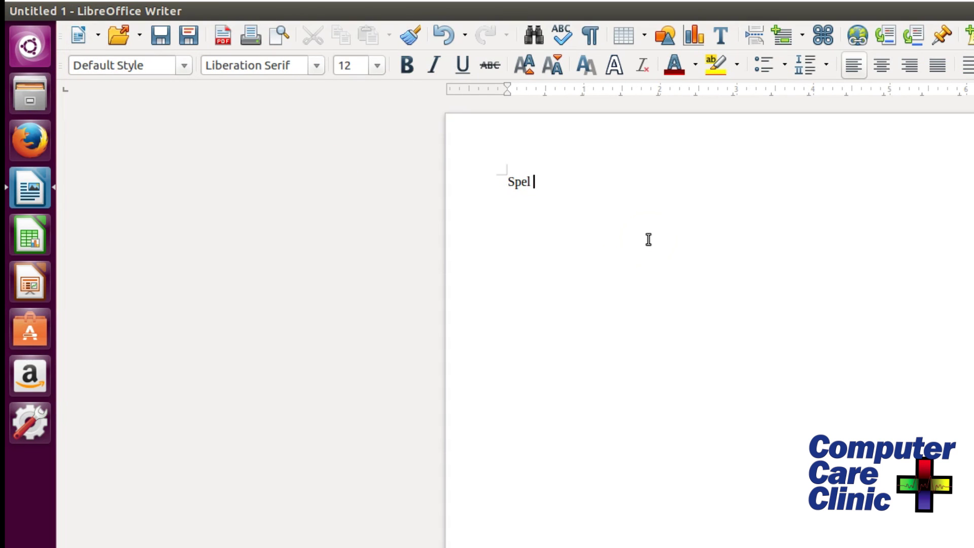
right_click(516, 184)
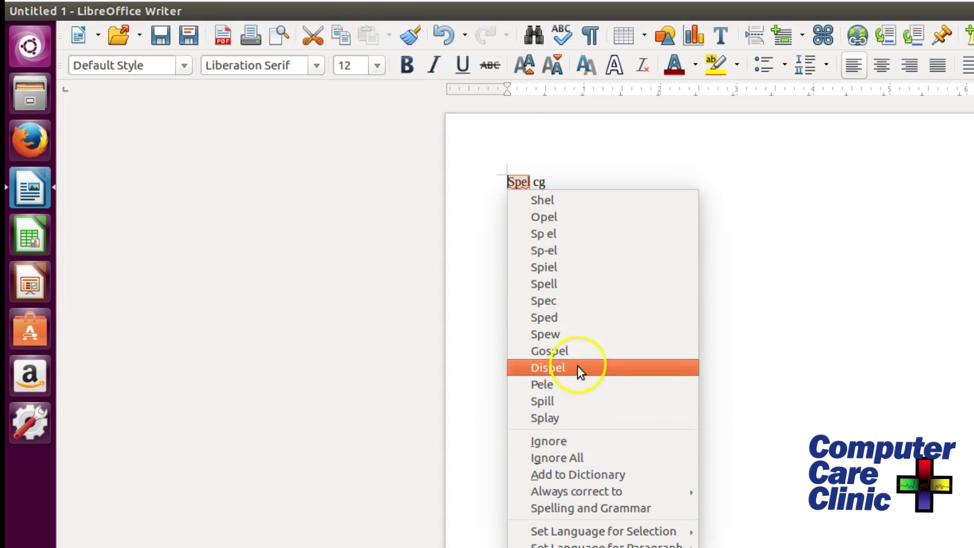
left_click(778, 337)
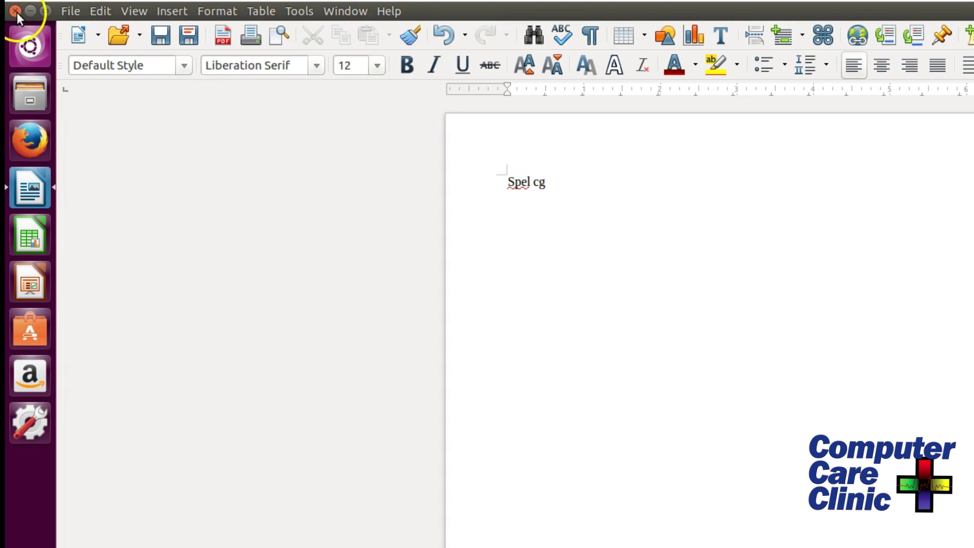
left_click(16, 12)
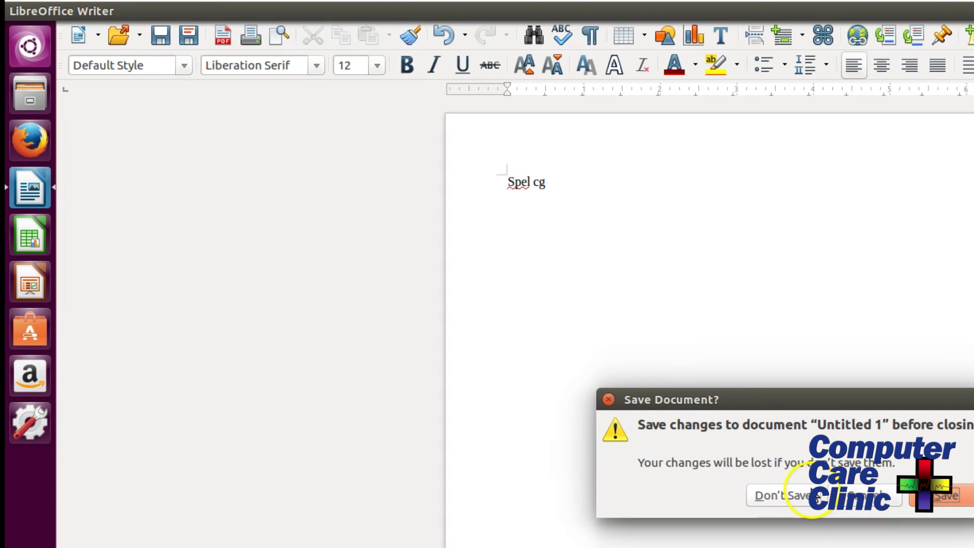
left_click(793, 495)
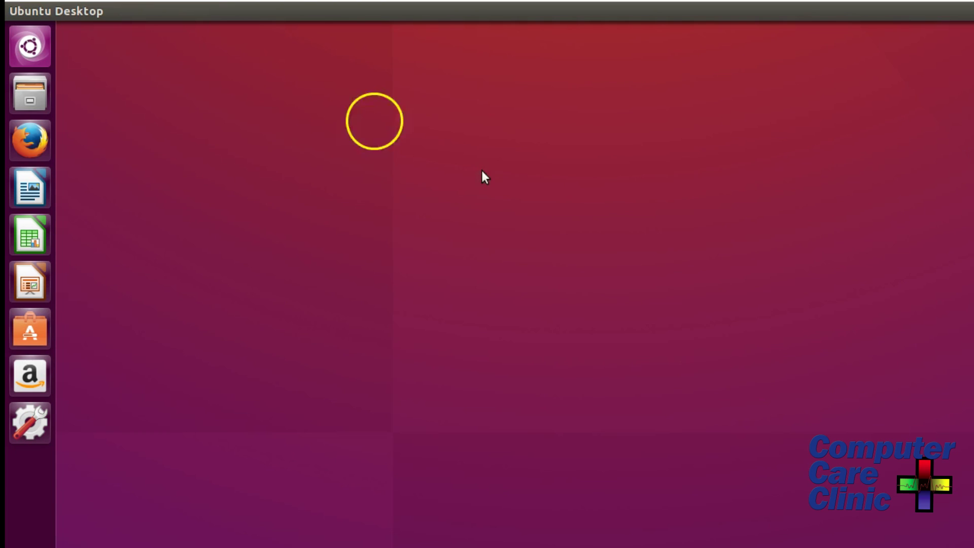
left_click(30, 90)
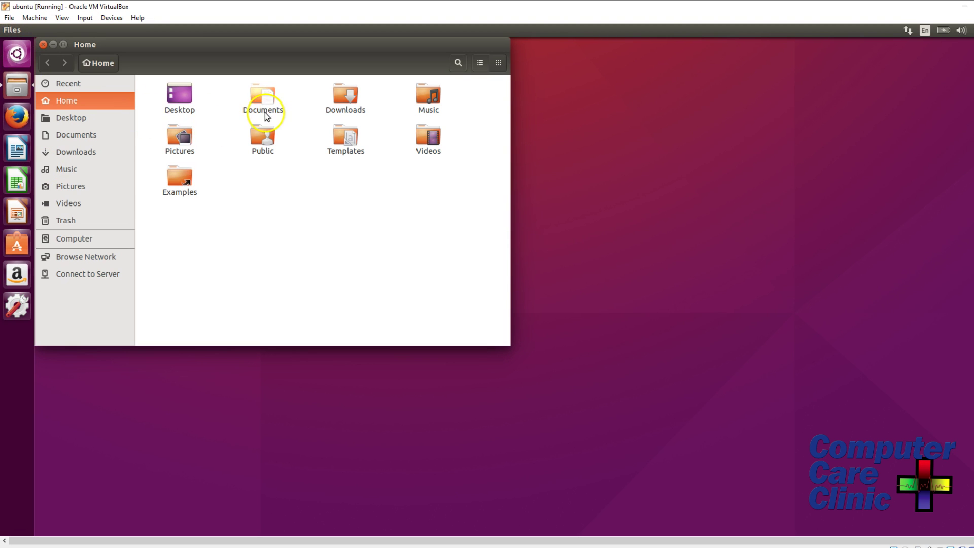
left_click(43, 45)
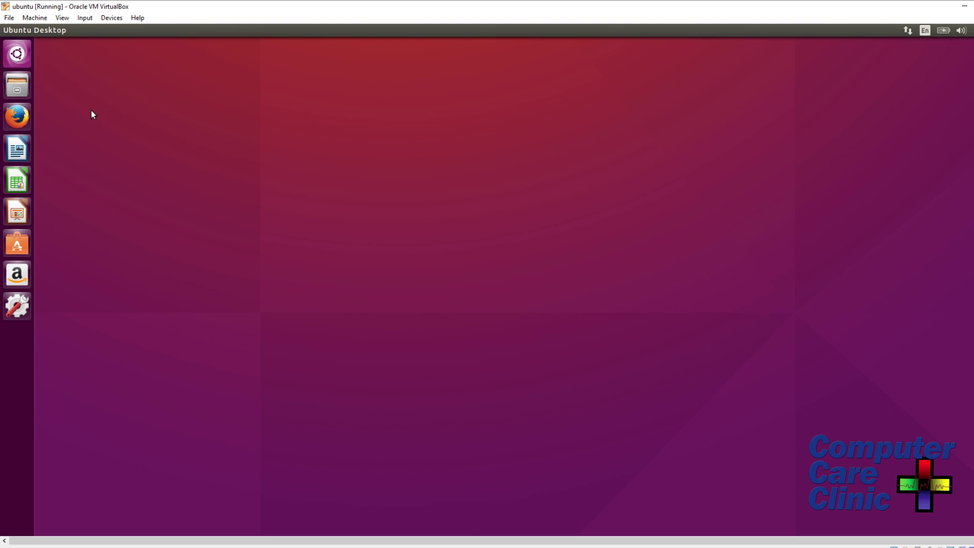
Launch Firefox from the launcher and select the entire URL in the address bar.
left_click(19, 118)
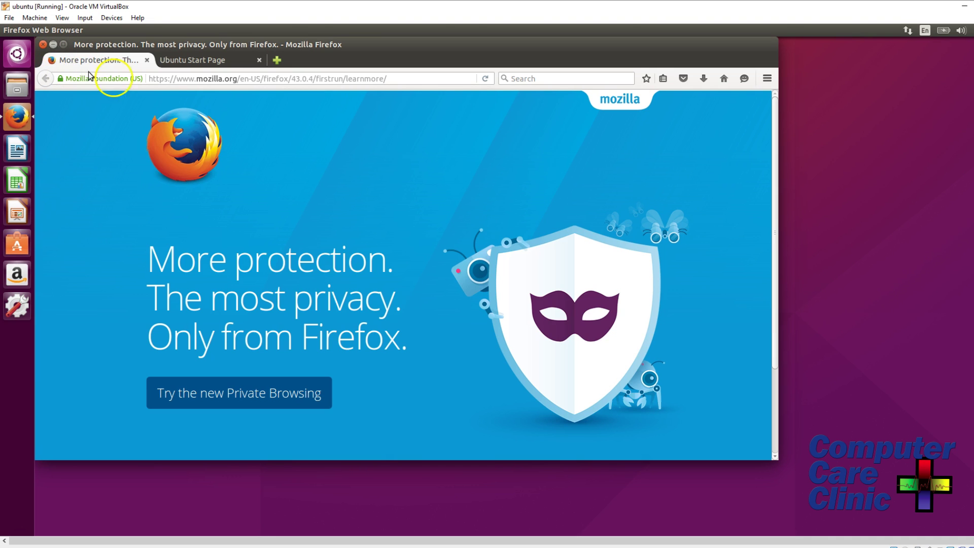
left_click(233, 79)
left_click(433, 76)
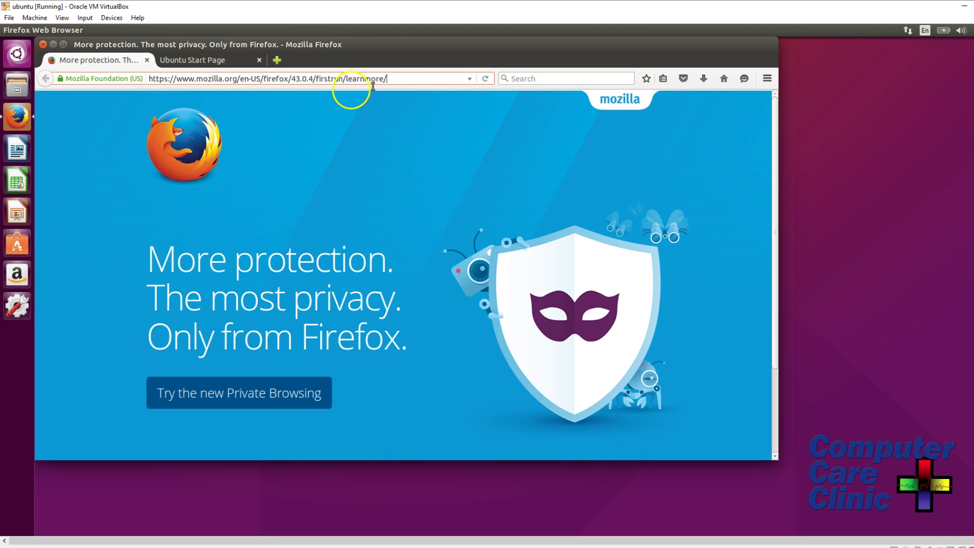
left_click_drag(389, 78, 181, 66)
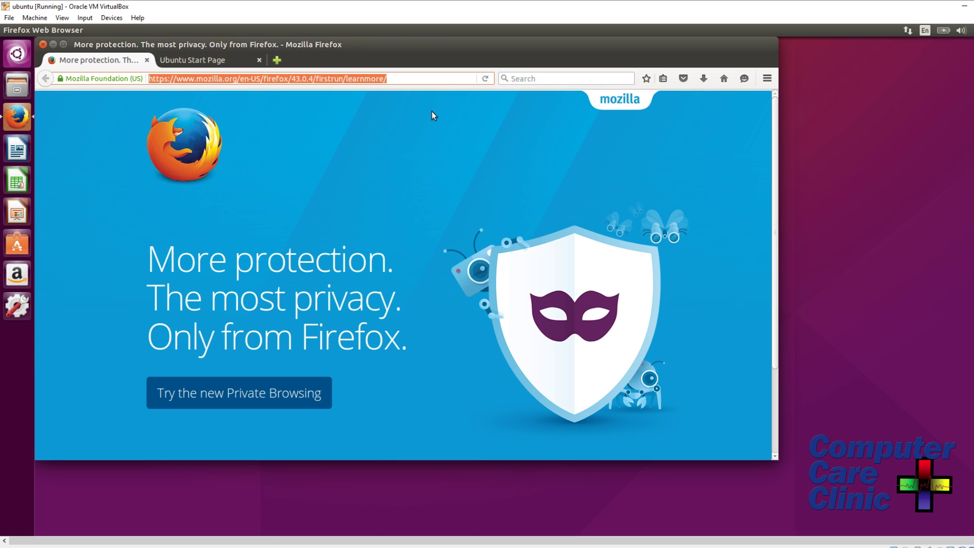
Search Google for 'car parts' and scroll through the results.
type("car parts")
key("Return")
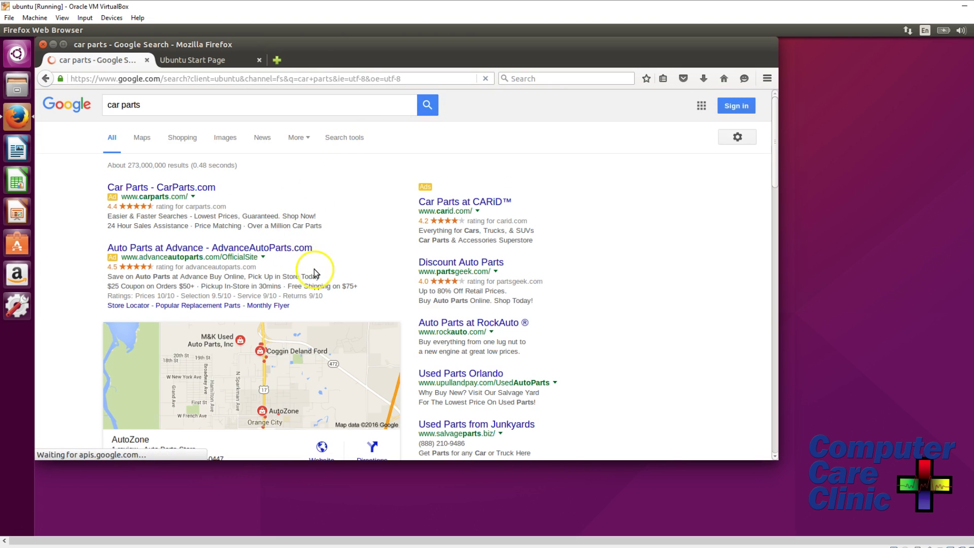
scroll(314, 274, "down", 5)
scroll(316, 273, "down", 7)
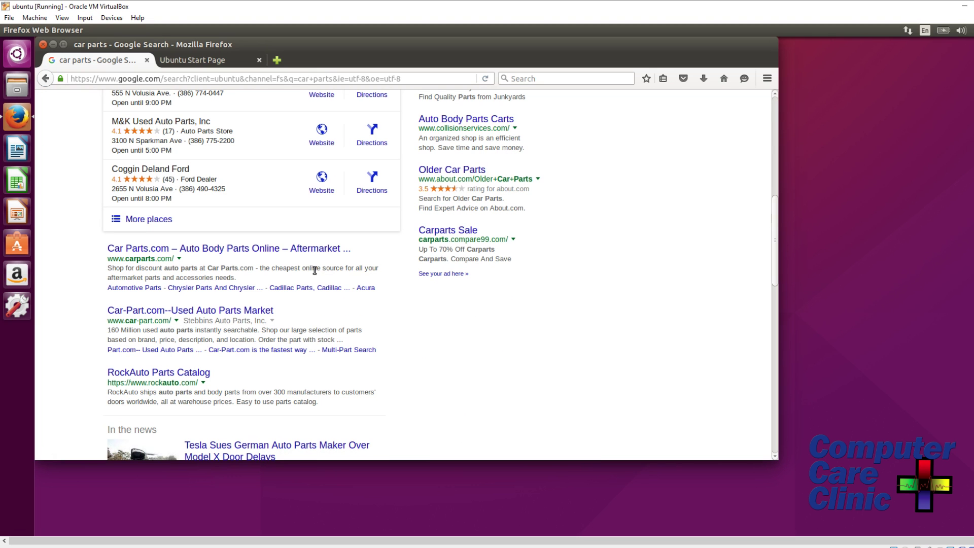
scroll(318, 348, "down", 6)
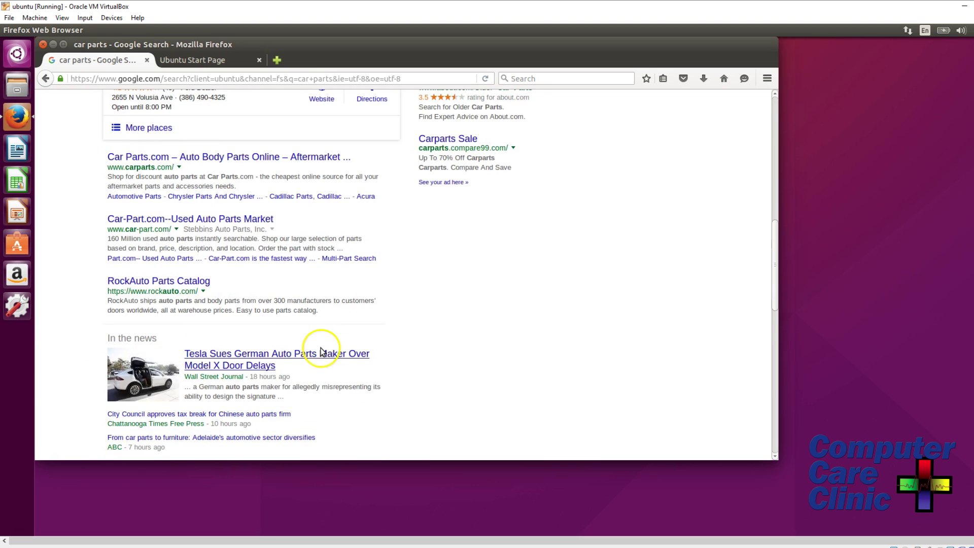
scroll(315, 351, "down", 3)
scroll(314, 353, "up", 20)
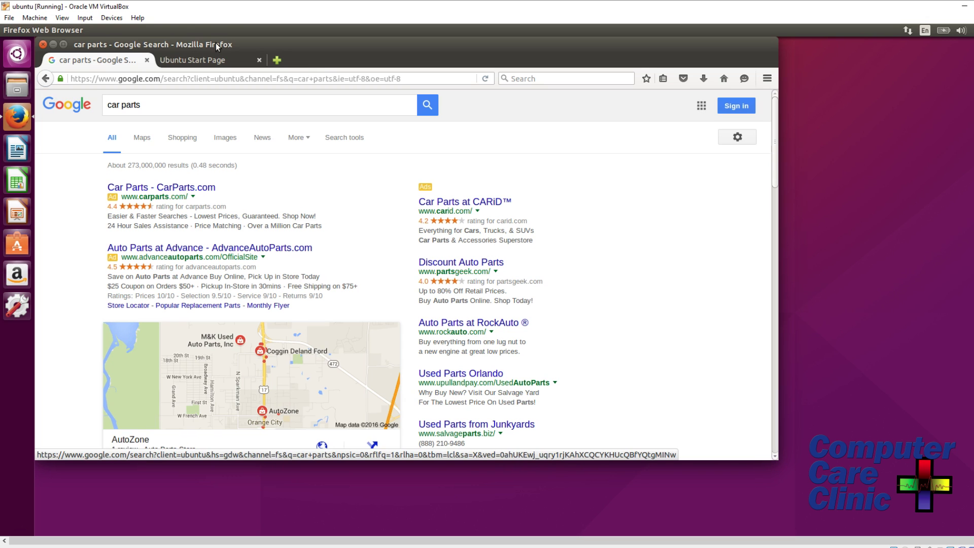
Add the car parts results page to the bookmarks with the star.
left_click(43, 45)
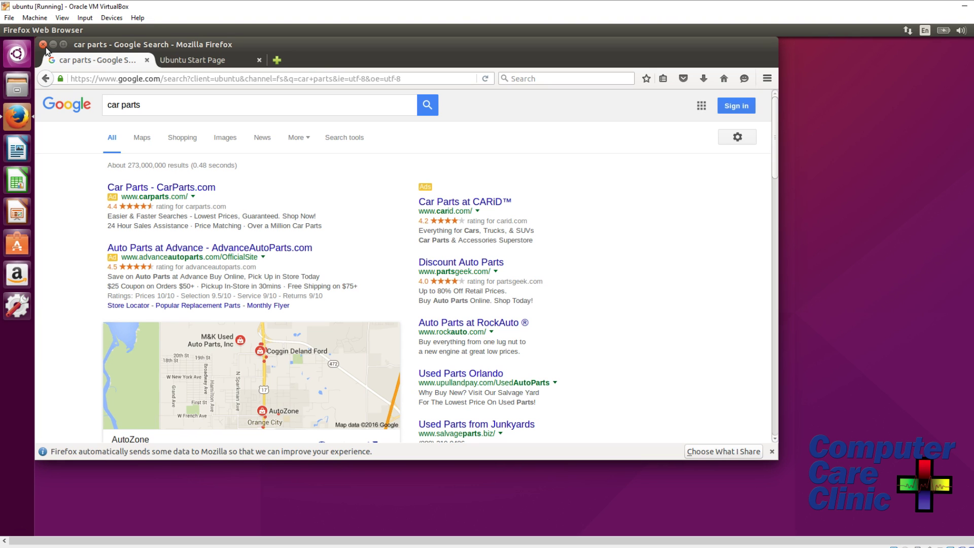
left_click(664, 77)
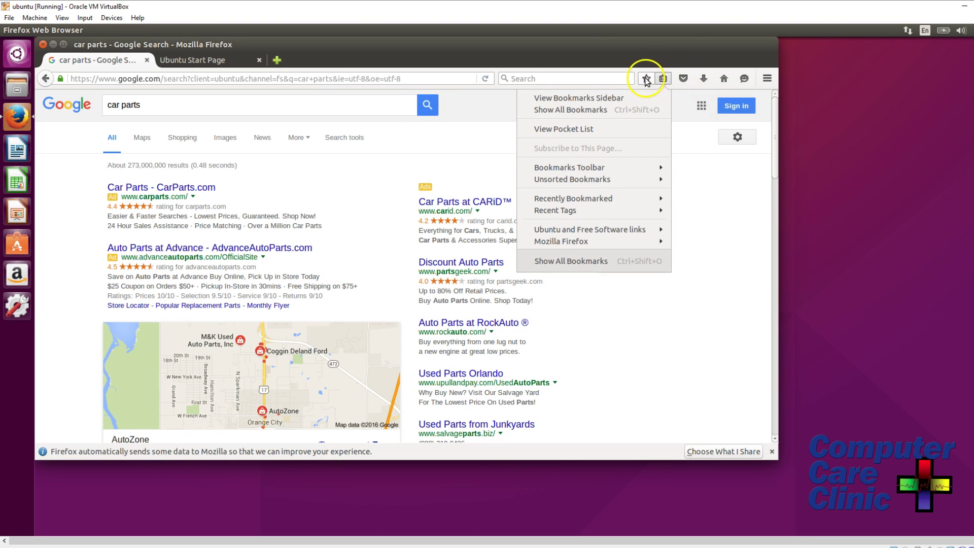
left_click(646, 80)
left_click(648, 80)
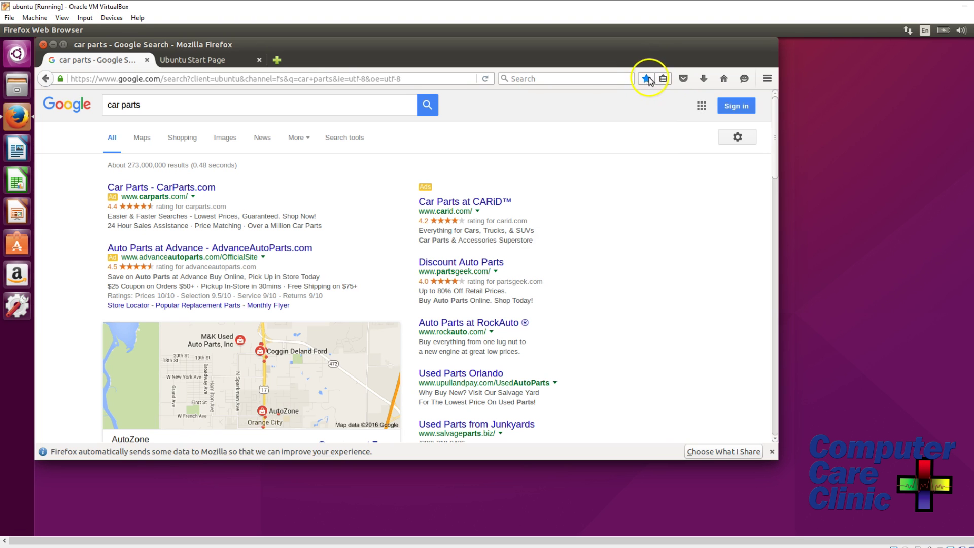
left_click(664, 79)
left_click(630, 321)
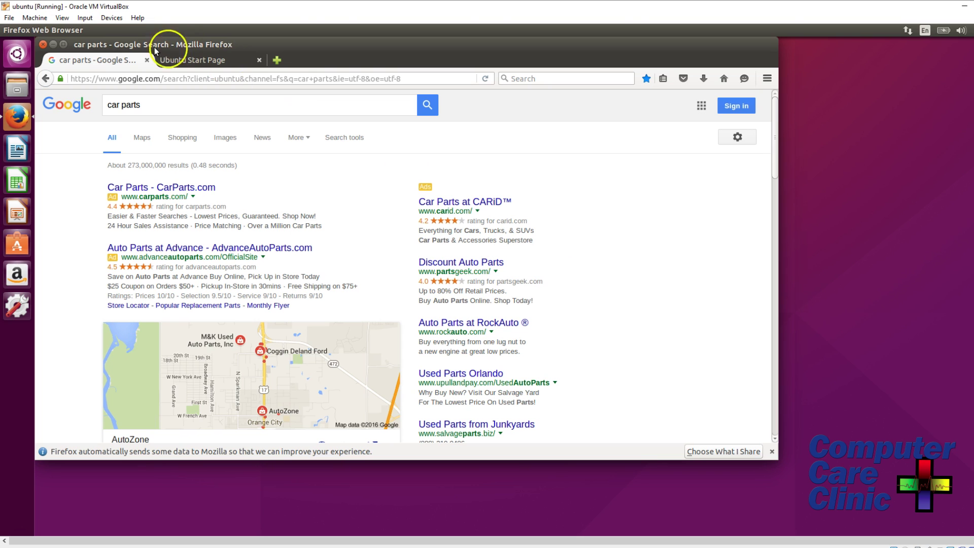
left_click(43, 44)
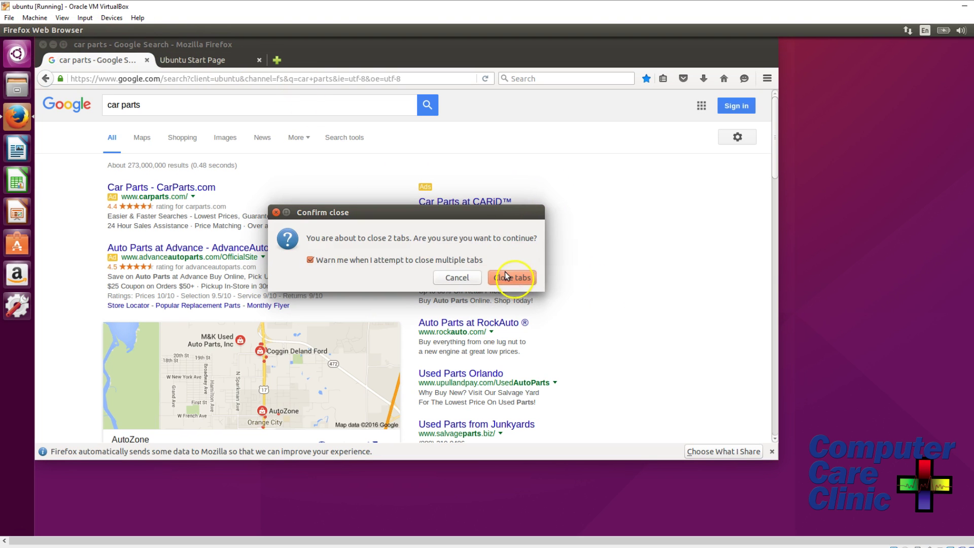
left_click(457, 278)
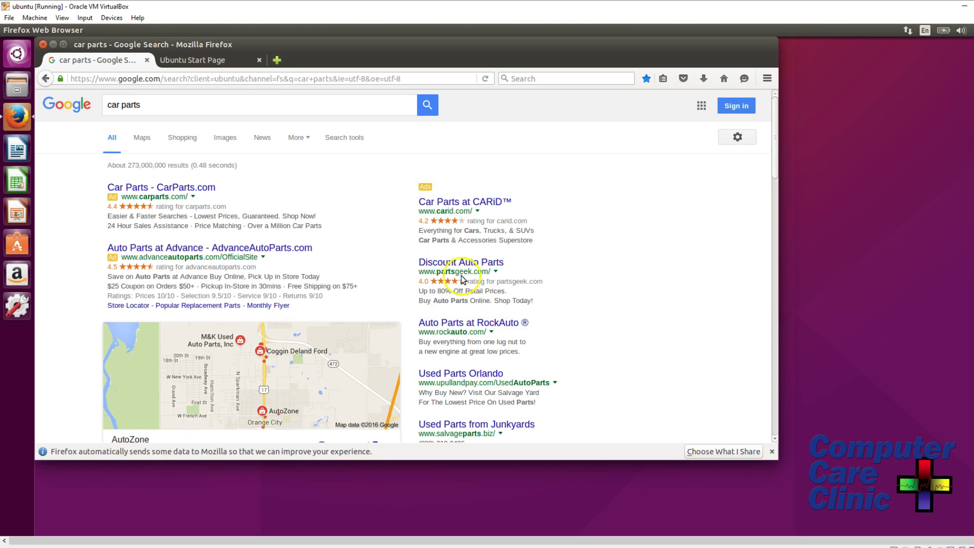
left_click(44, 46)
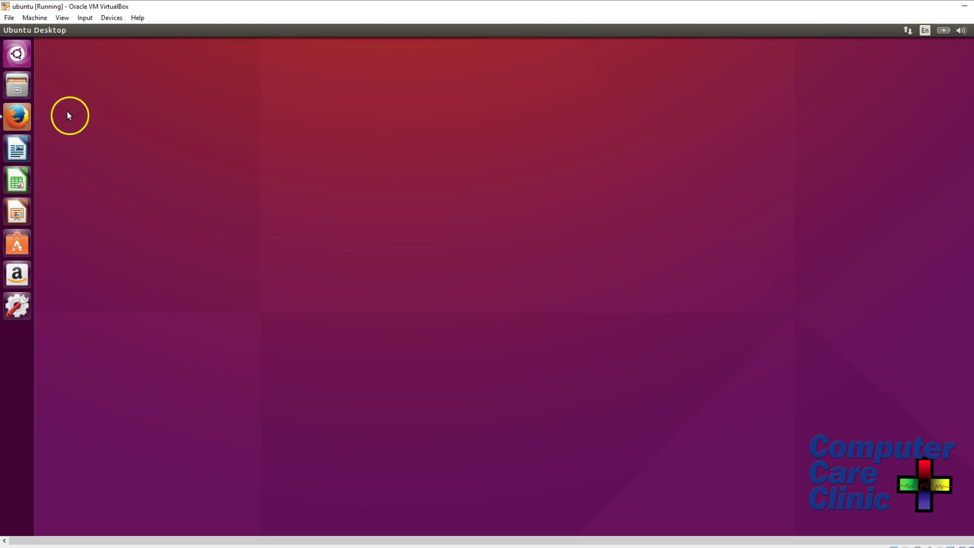
left_click(18, 116)
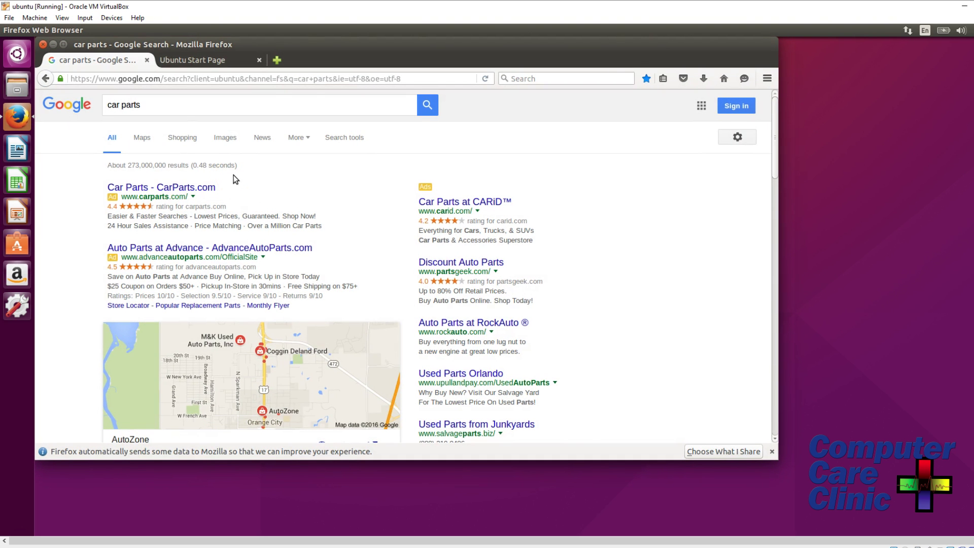
Load aol.com, then close Firefox along with both of its tabs.
left_click(299, 81)
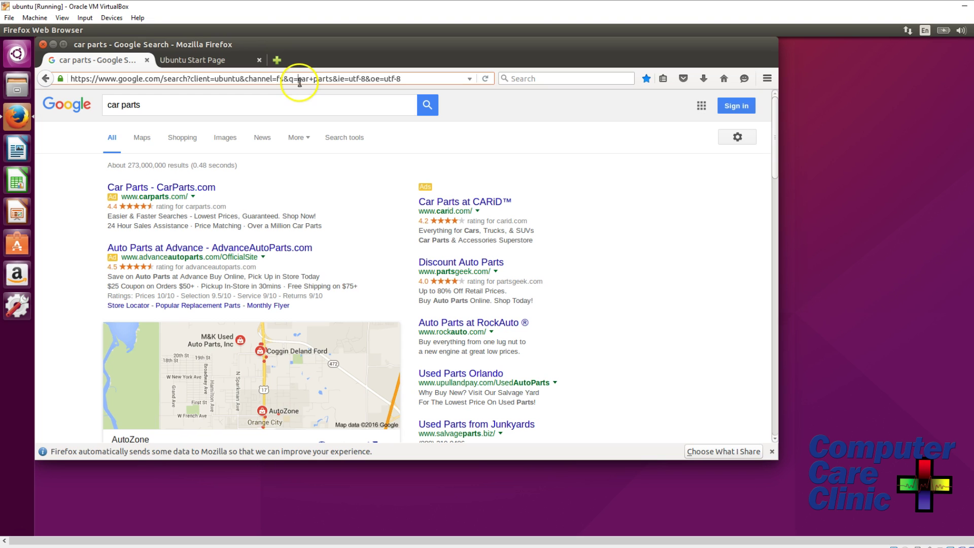
left_click(300, 80)
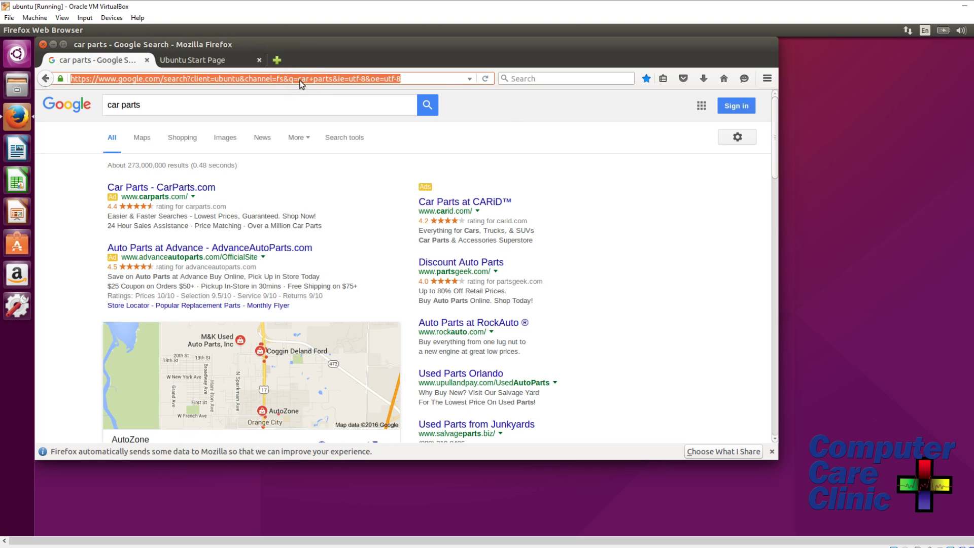
type("aol")
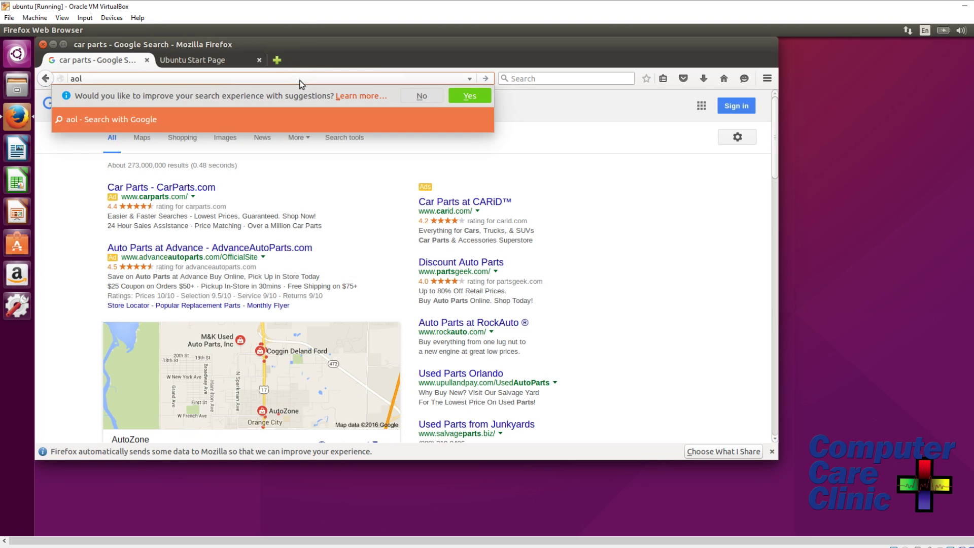
type(".com")
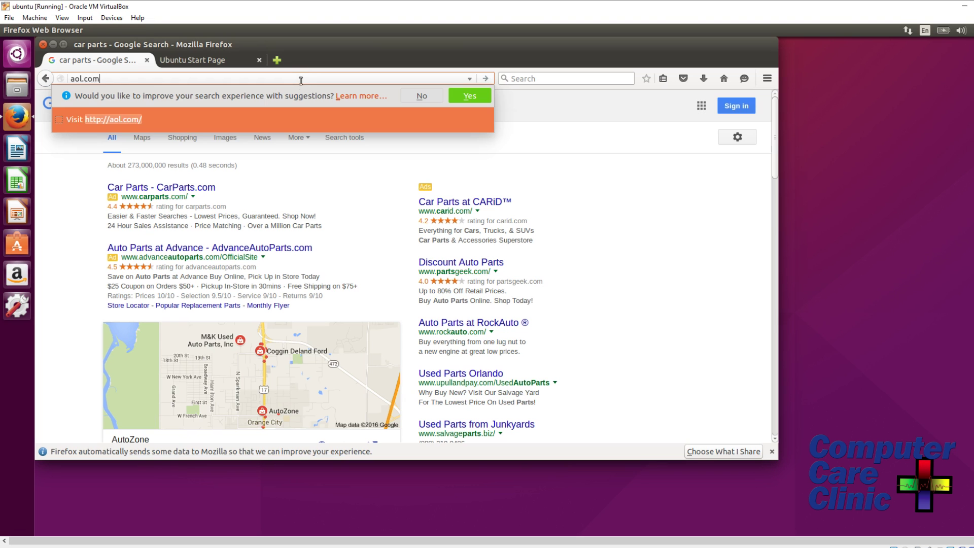
key("Return")
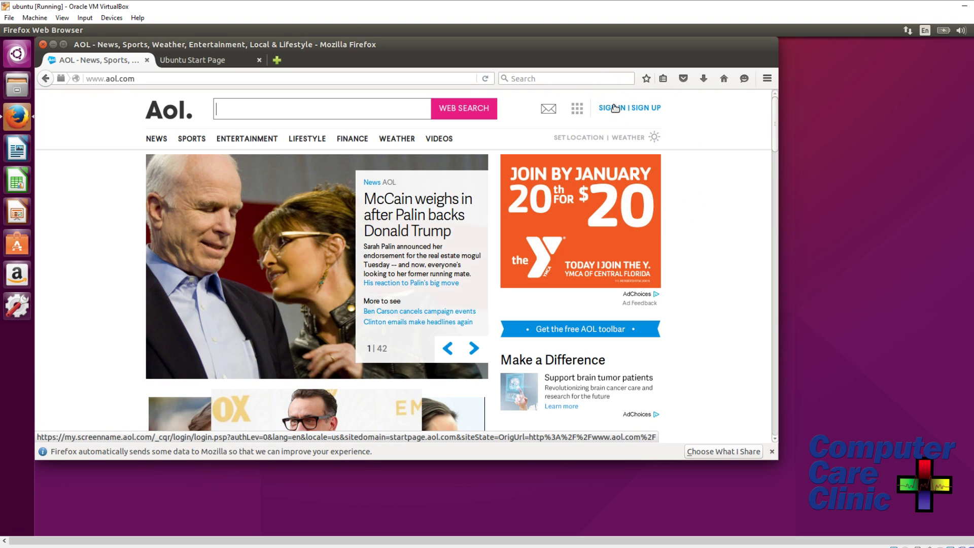
left_click(41, 45)
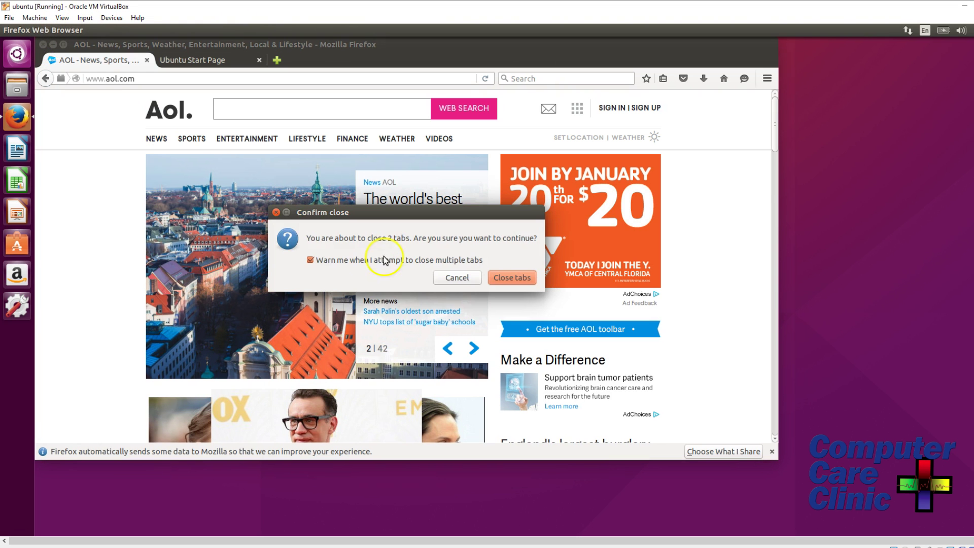
left_click(517, 279)
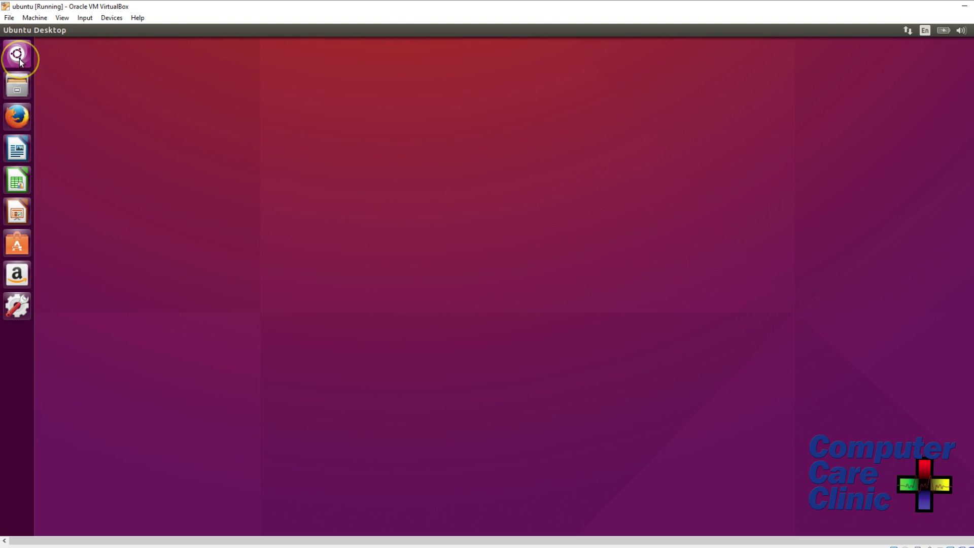
Launch Thunderbird Mail from the Dash, skip account setup for later, and close it.
left_click(18, 55)
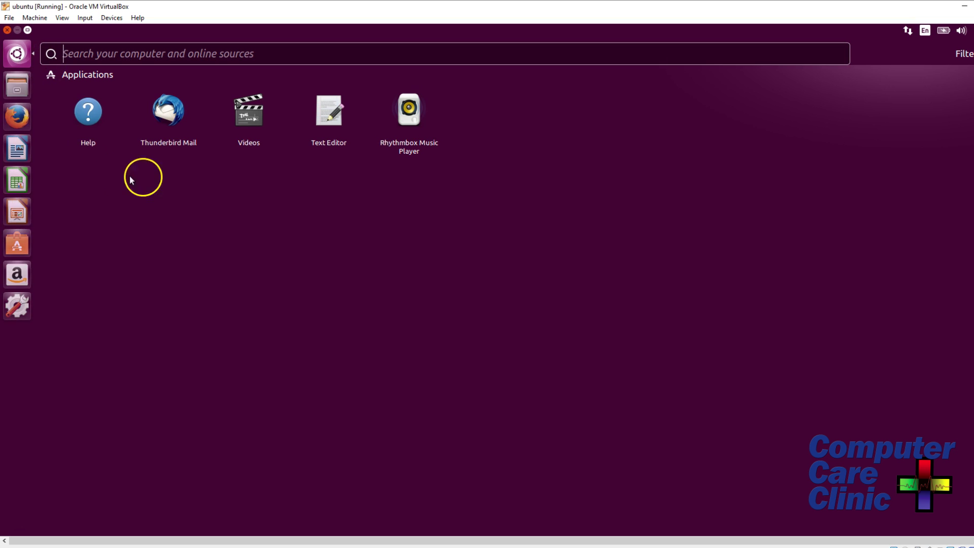
left_click(168, 111)
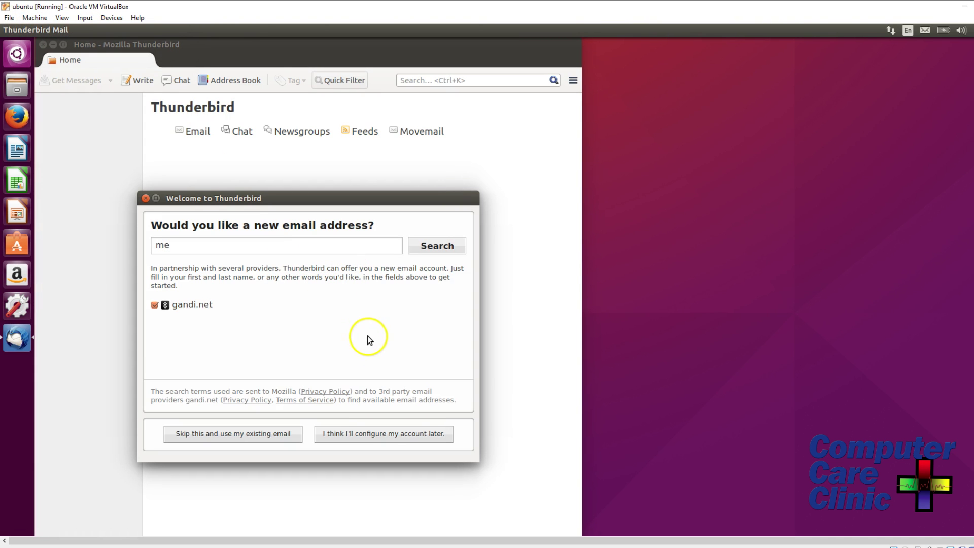
left_click(355, 435)
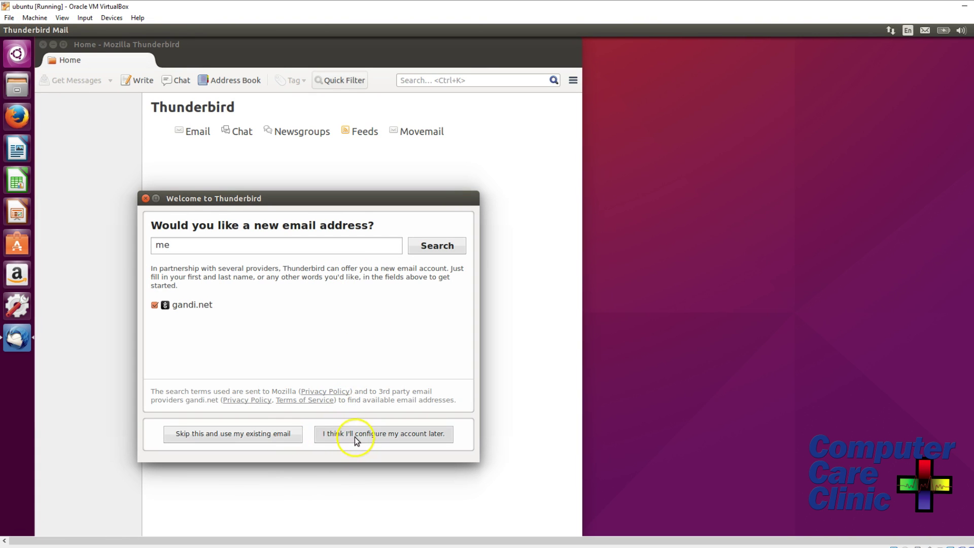
left_click(43, 45)
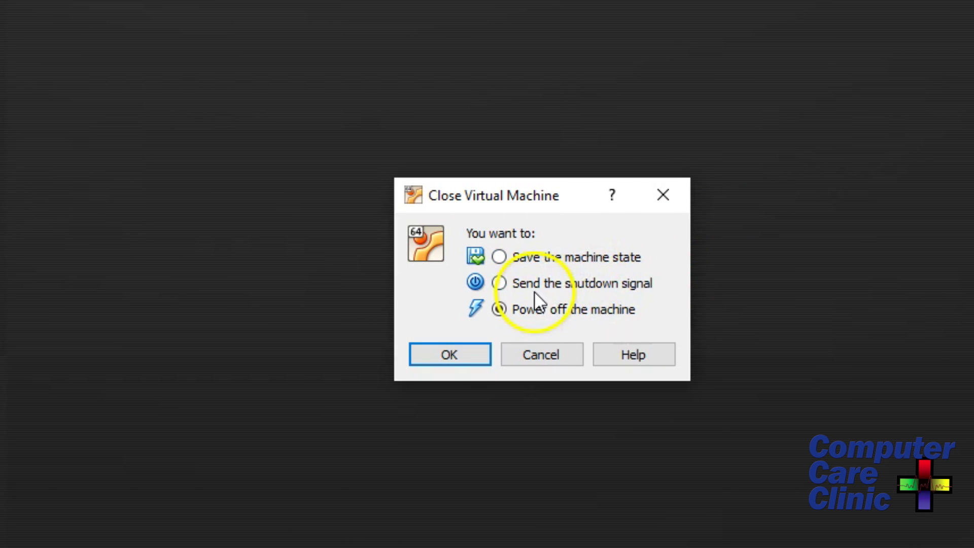
Choose 'Save the machine state' in the Close Virtual Machine dialog and confirm.
left_click(534, 263)
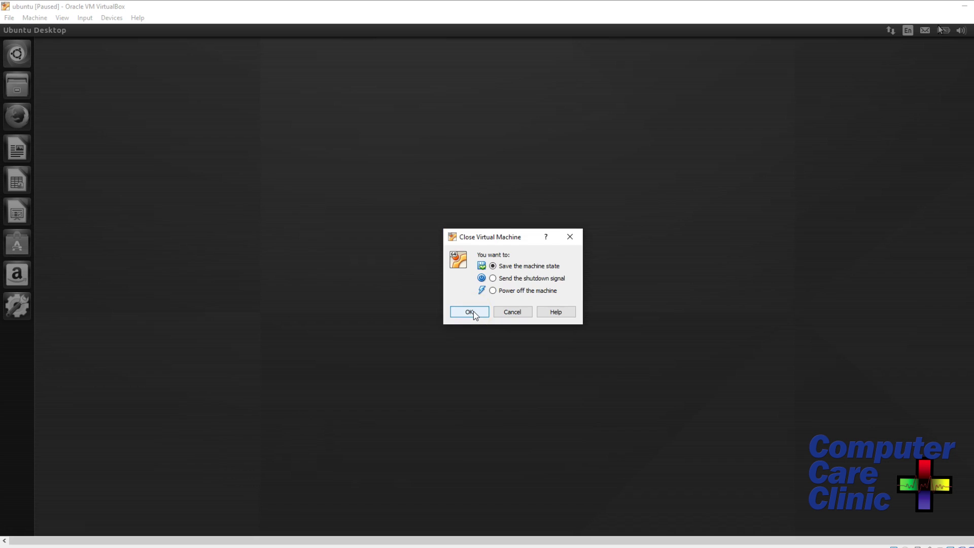
left_click(427, 447)
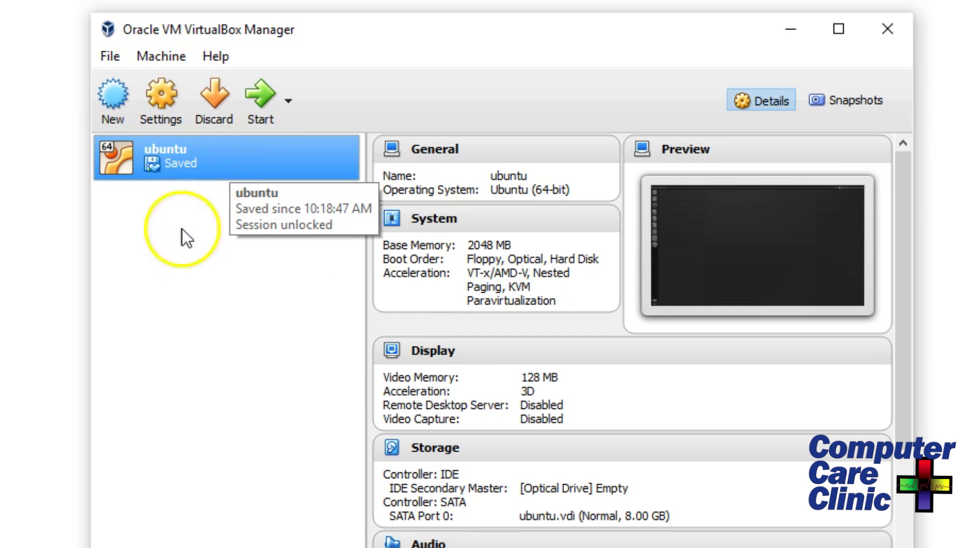
Start the Clone wizard for the ubuntu machine, keeping the name 'ubuntu Clone' and Full clone type.
left_click(219, 162)
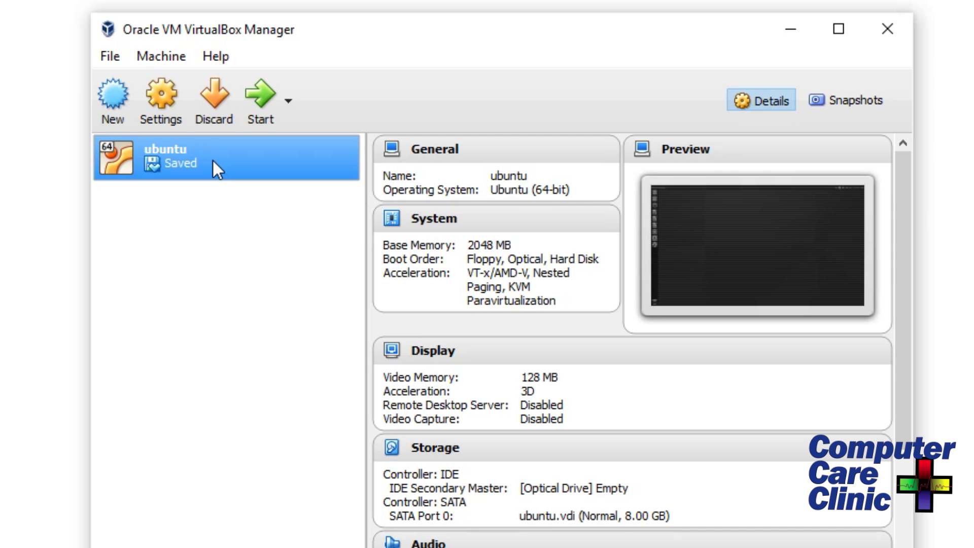
right_click(212, 160)
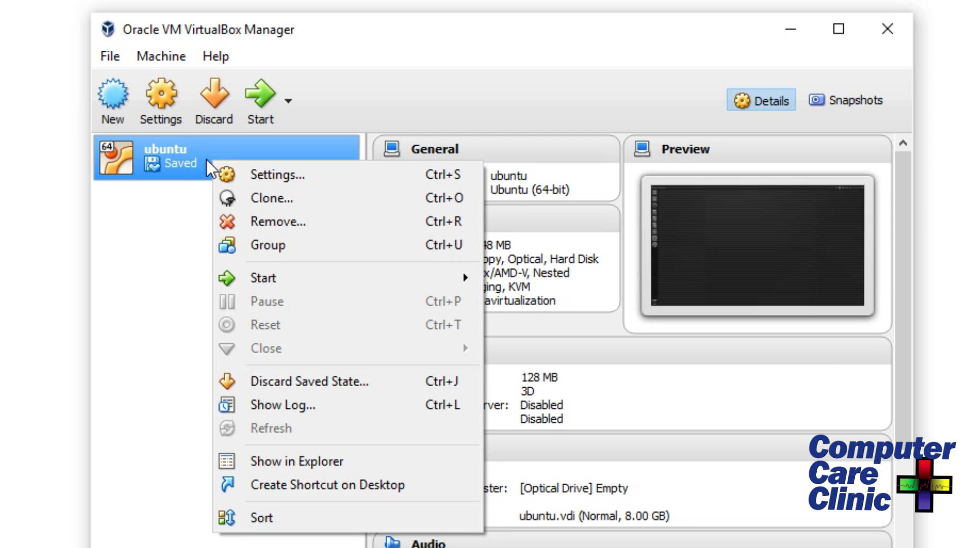
left_click(194, 160)
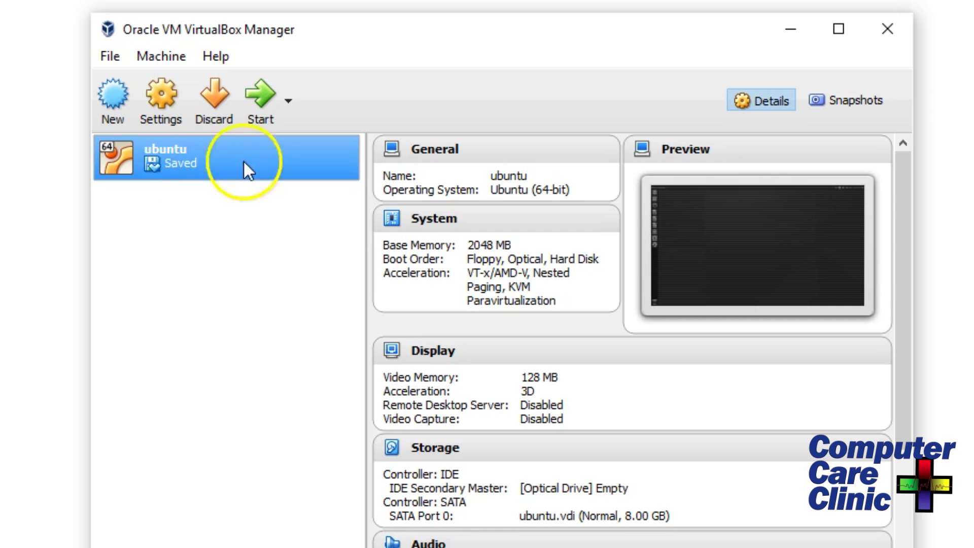
right_click(209, 169)
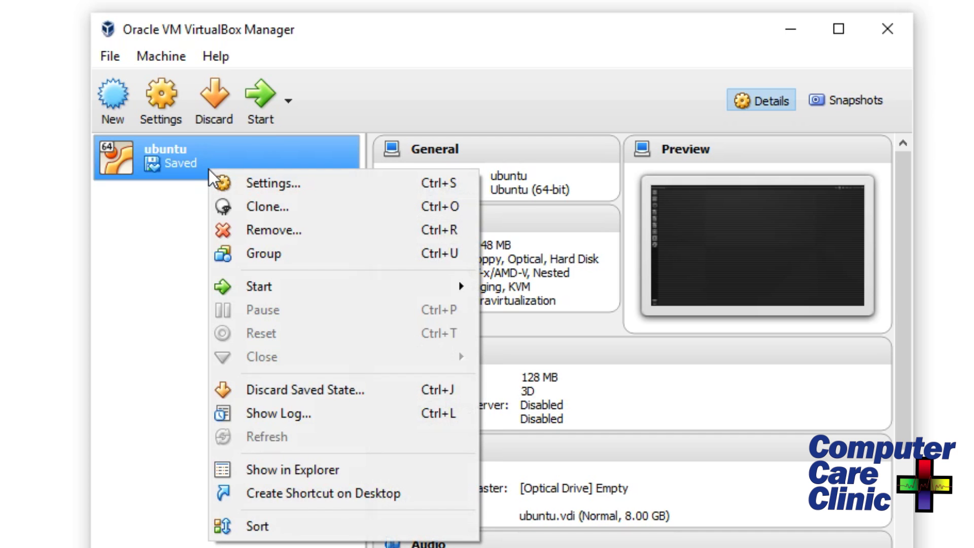
left_click(262, 207)
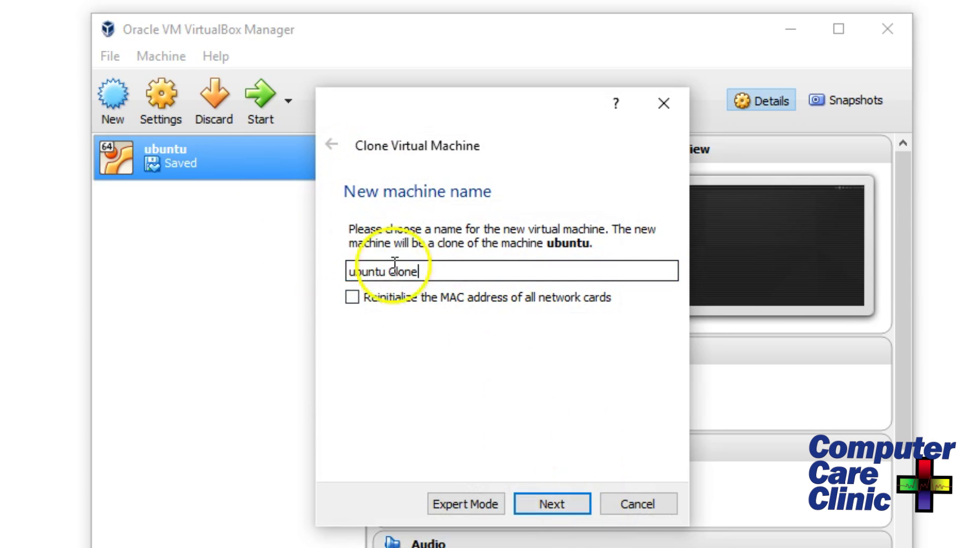
left_click(562, 498)
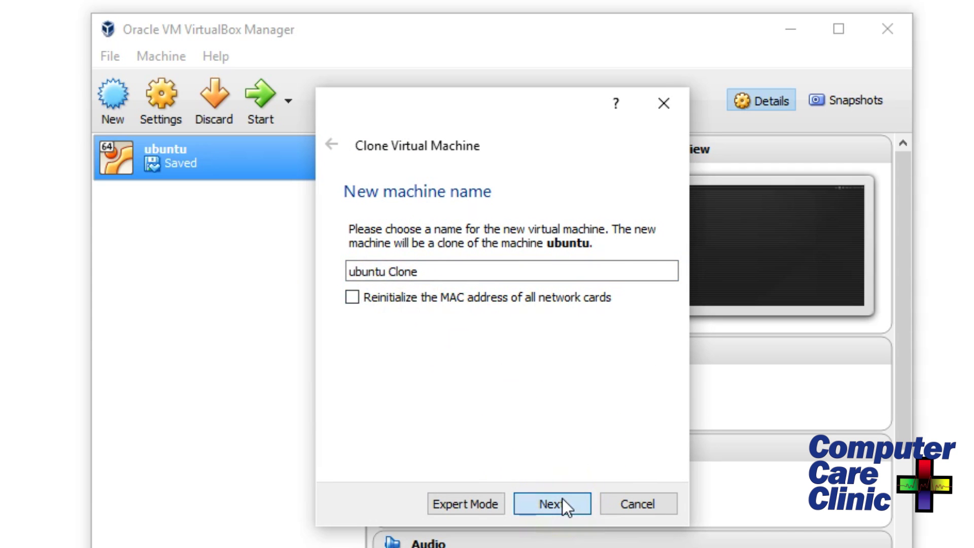
left_click(571, 501)
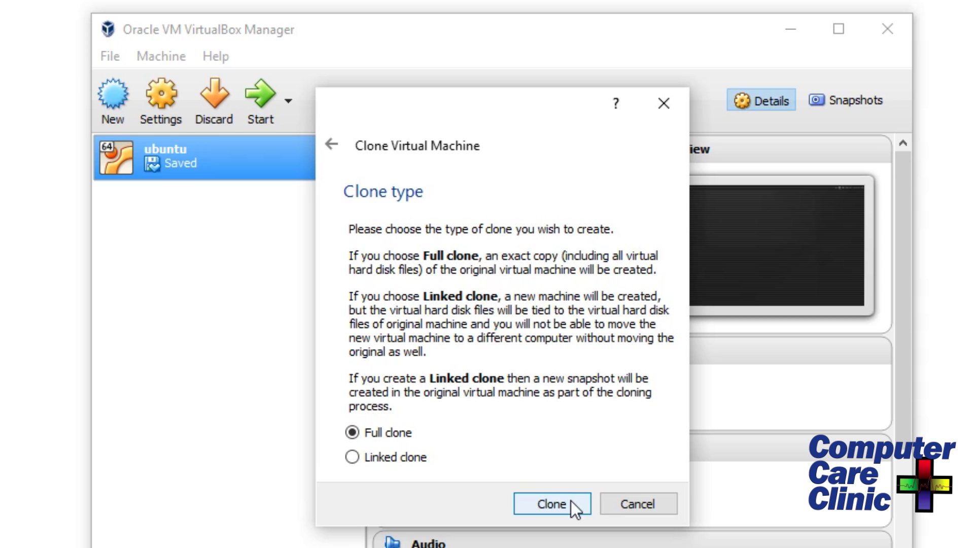
left_click(556, 494)
Finish the wizard to create the full clone and select the new ubuntu Clone entry.
left_click(553, 504)
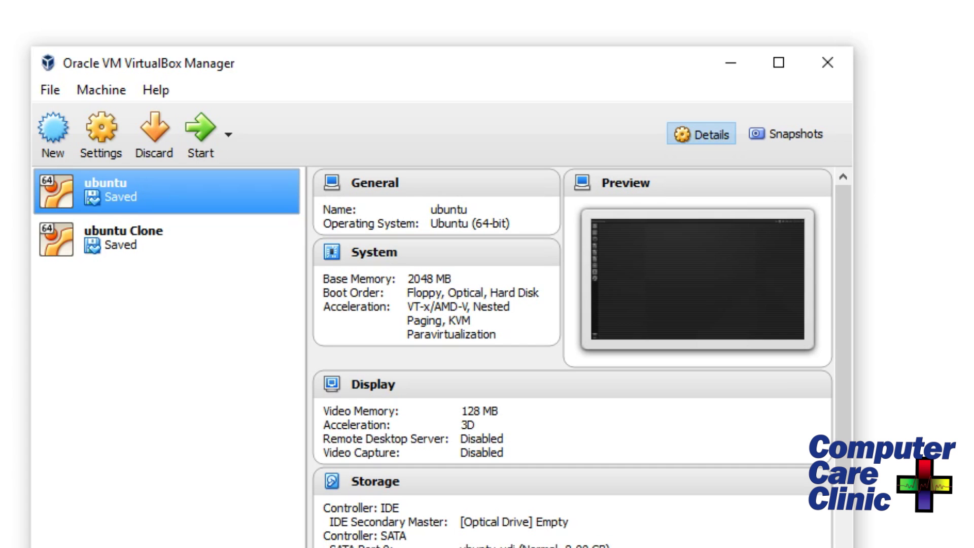
left_click(125, 236)
left_click(160, 186)
Compare original and clone details: 2048 MB memory, 128 MB video, ubuntu Clone.vdi disk.
left_click(154, 252)
left_click(170, 186)
left_click(154, 253)
left_click(166, 202)
left_click(164, 230)
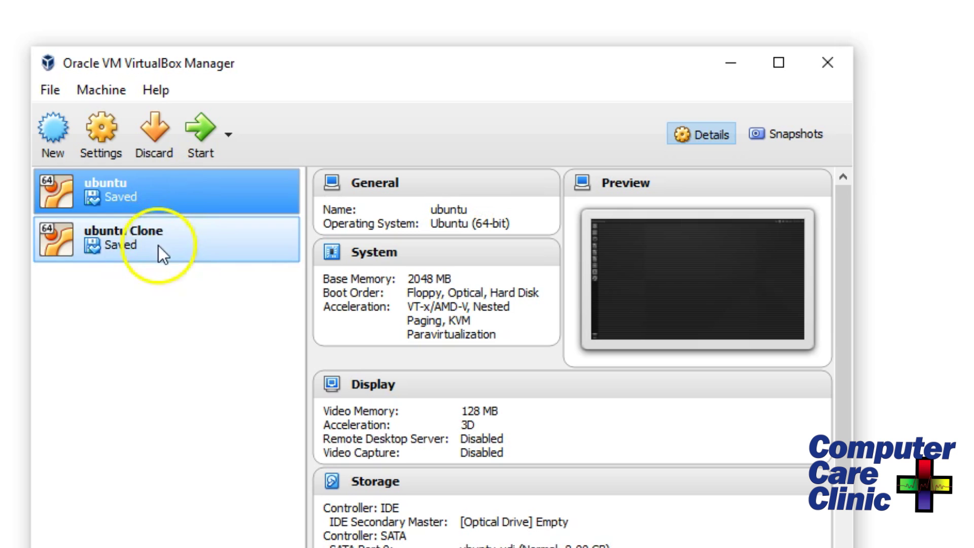
left_click(154, 183)
left_click(147, 249)
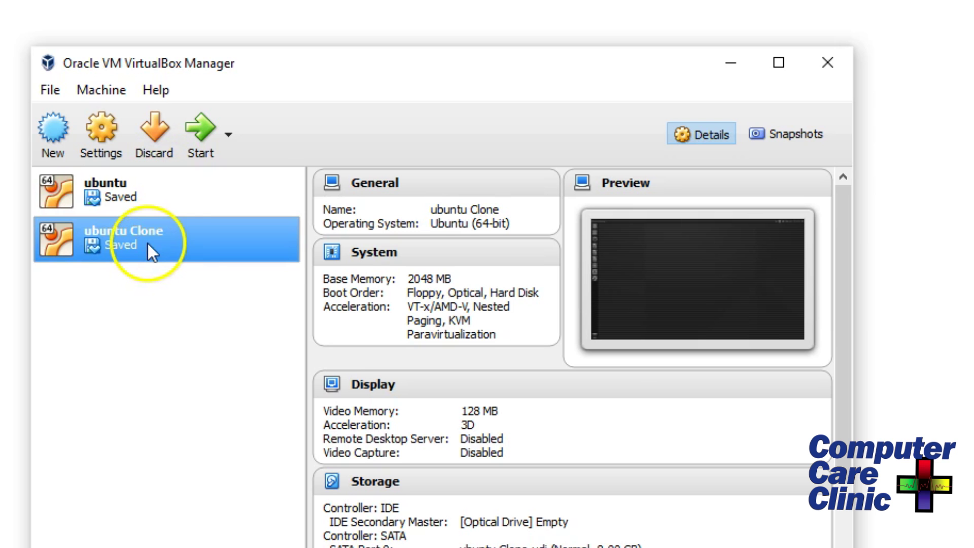
Start ubuntu Clone, launch Firefox from the Ubuntu launcher, close it, then launch it again.
double_click(124, 242)
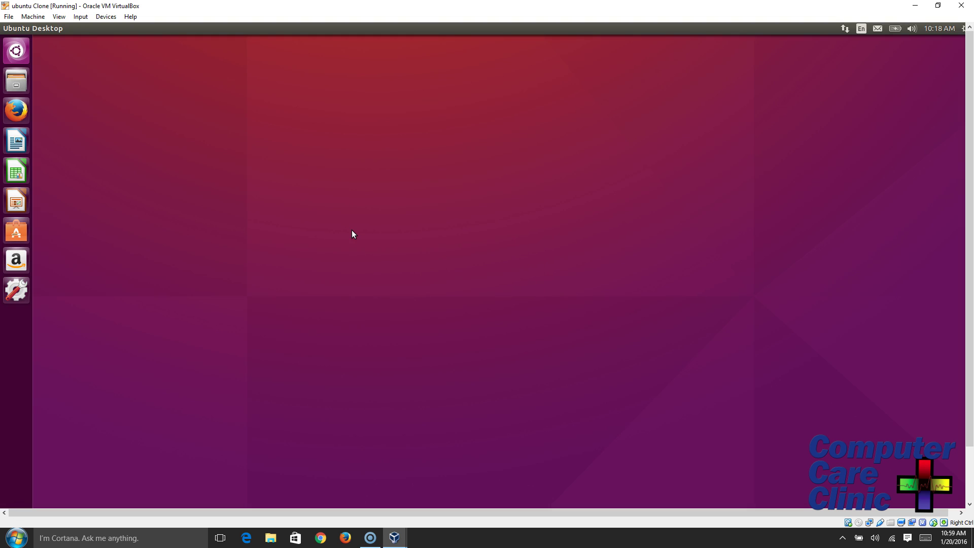
left_click(17, 110)
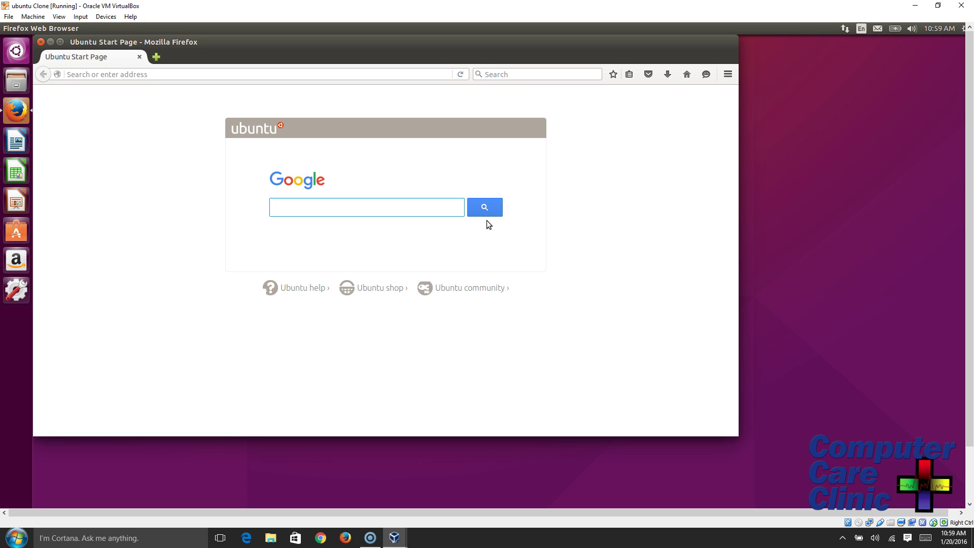
left_click(41, 42)
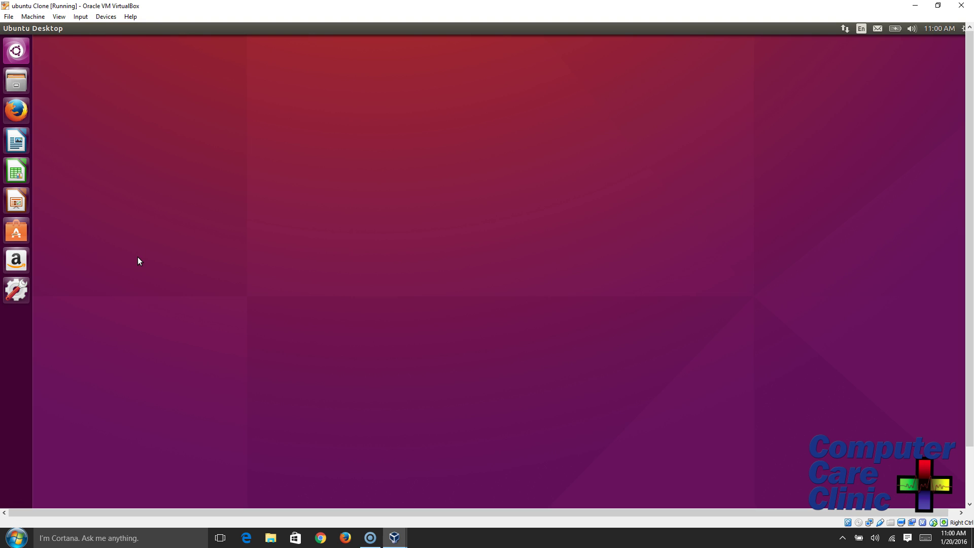
left_click(16, 109)
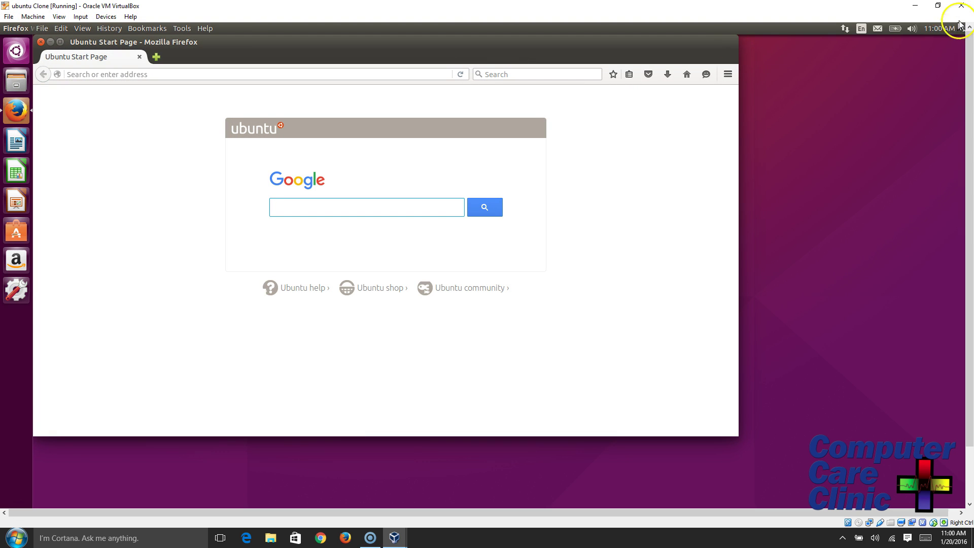
Close the ubuntu Clone window with 'Save the machine state' selected.
left_click(962, 5)
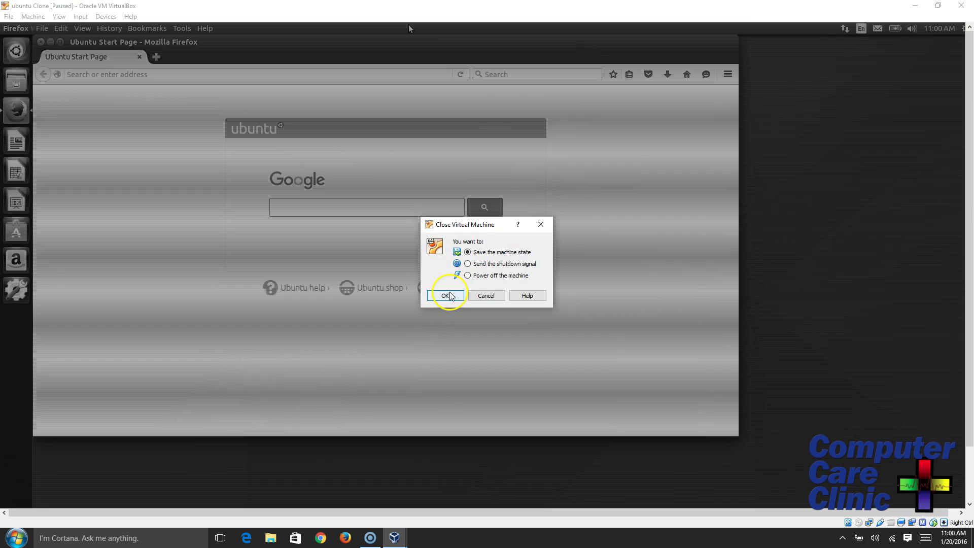
left_click(446, 295)
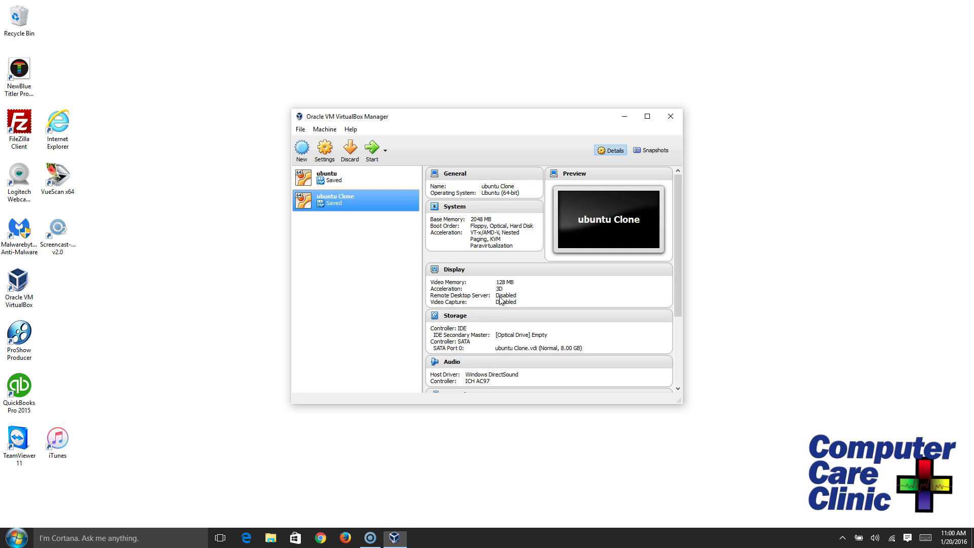
left_click(301, 152)
left_click(489, 249)
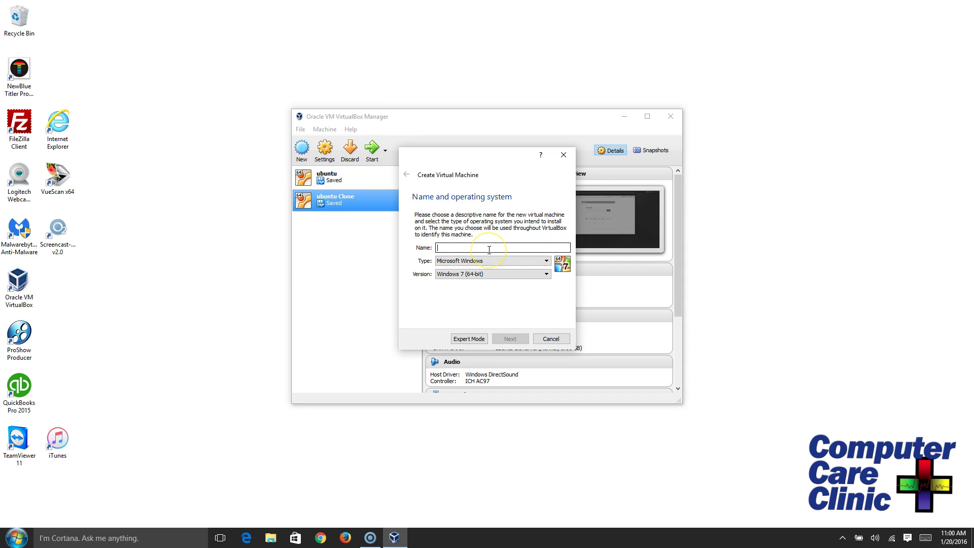
type("lin")
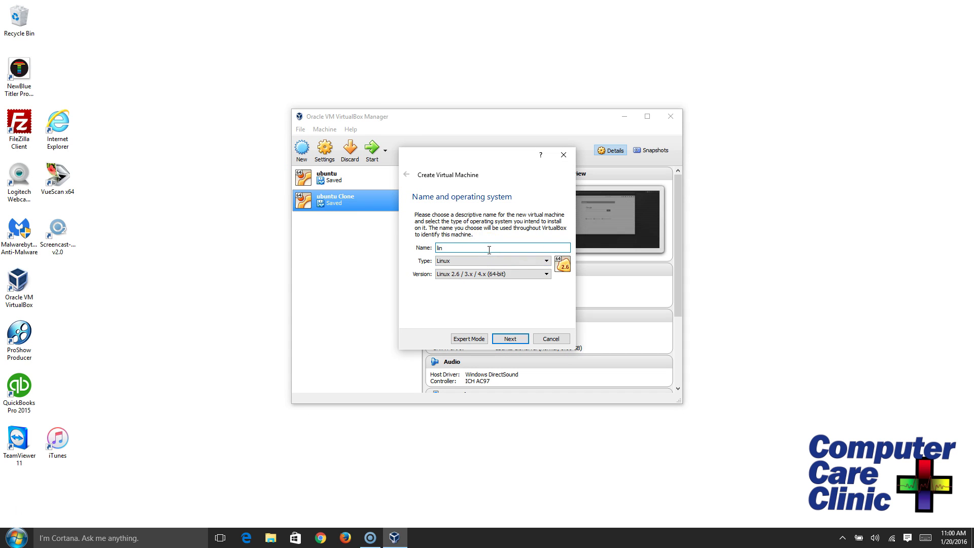
left_click(551, 339)
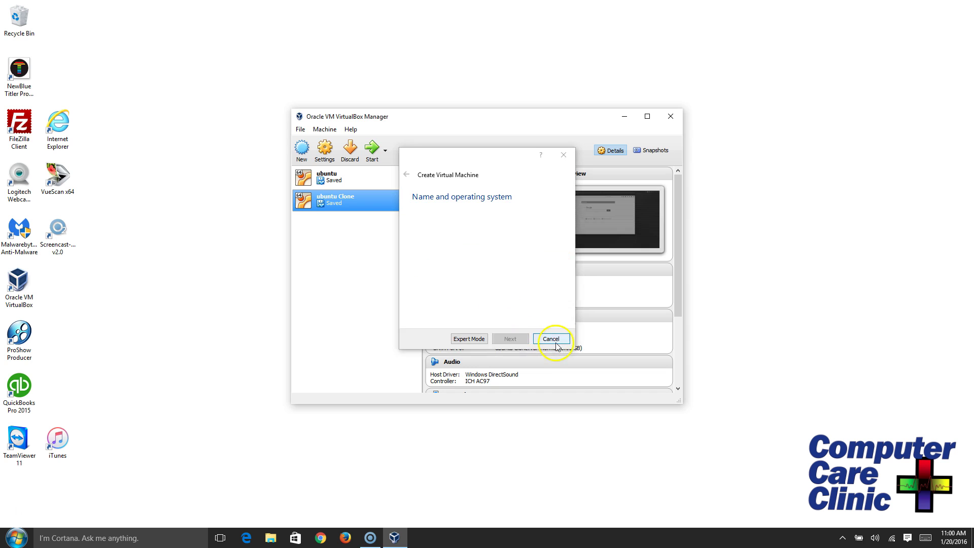